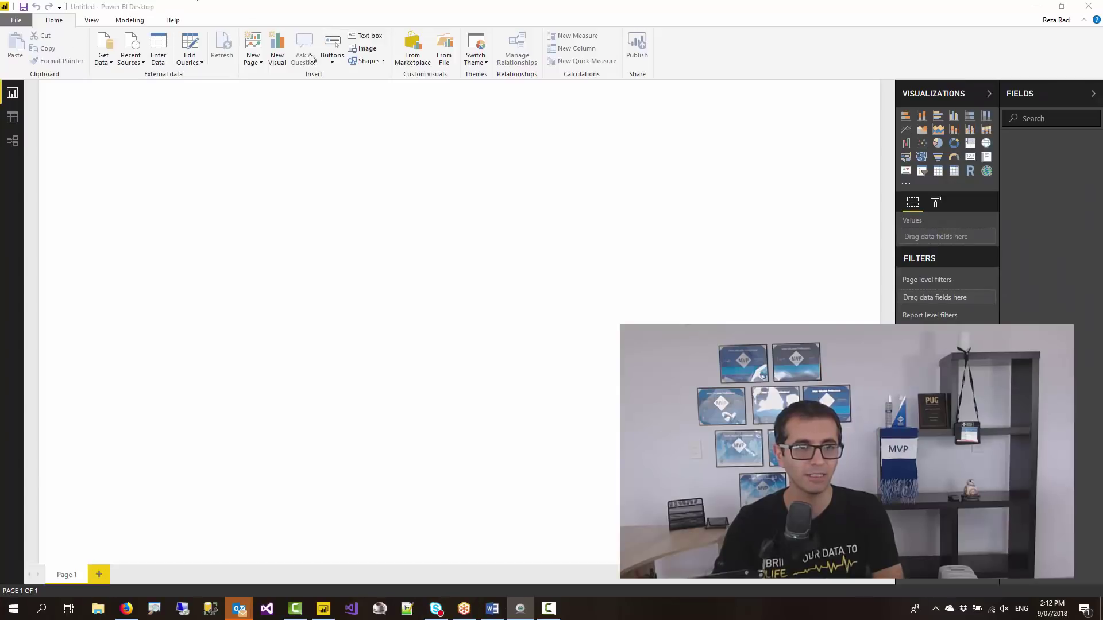
Connect to the recently used AdventureWorksDW2012.xlsx workbook and select its DimEmployee table for loading.
click(130, 62)
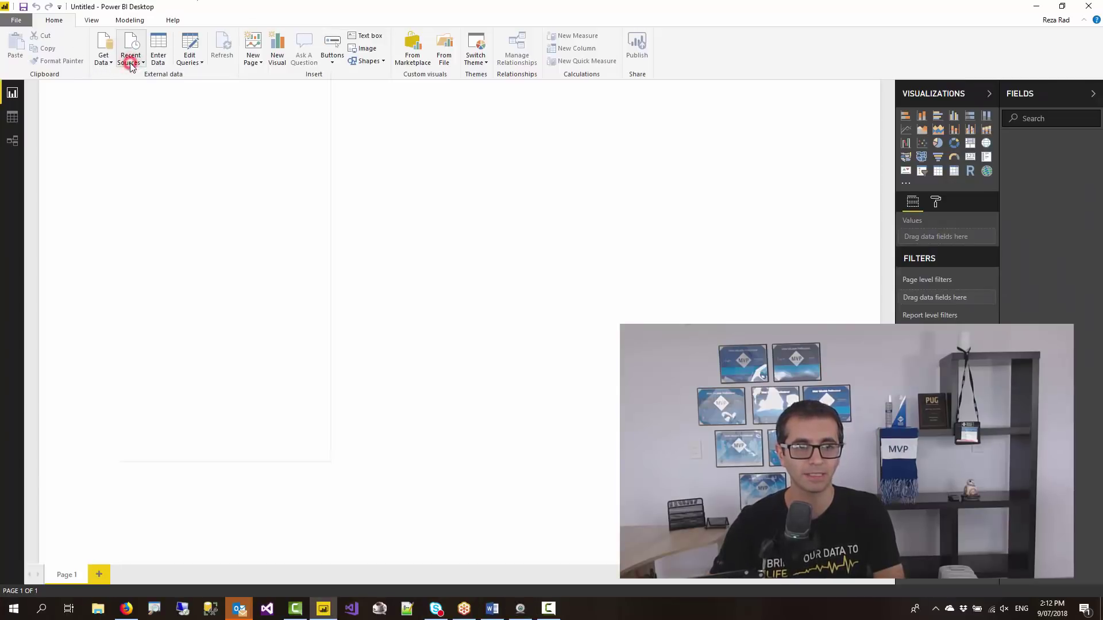
click(171, 121)
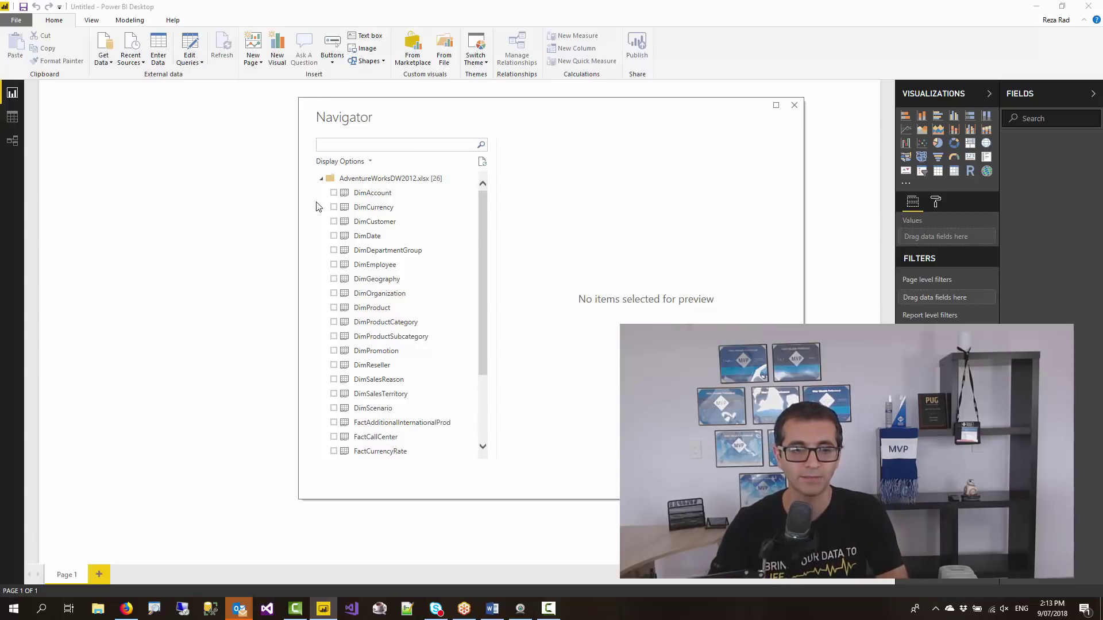
click(334, 265)
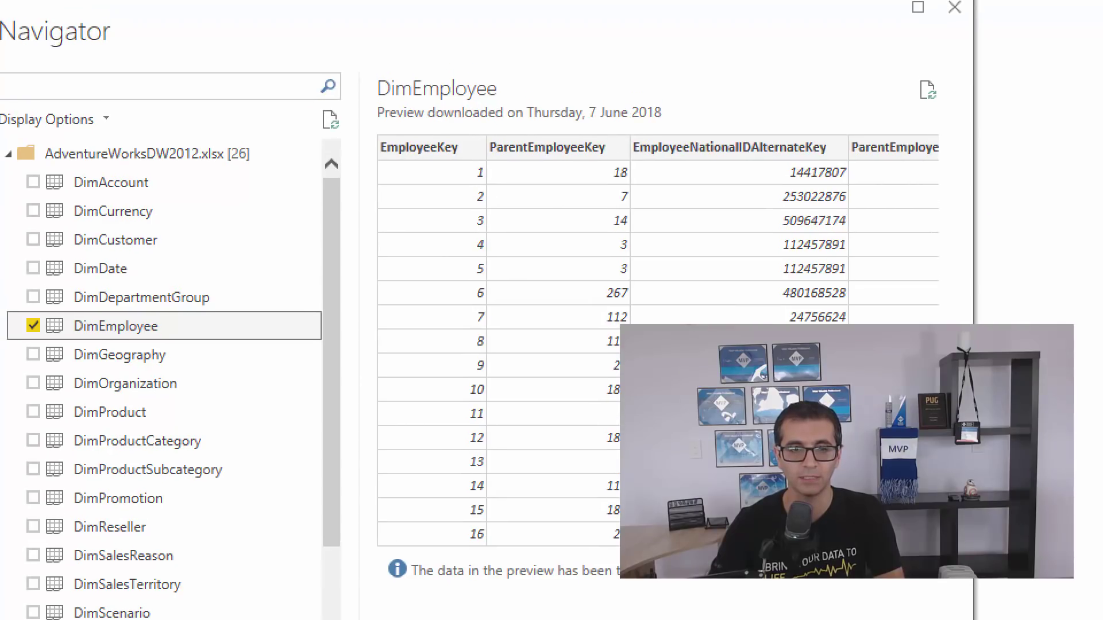
click(634, 204)
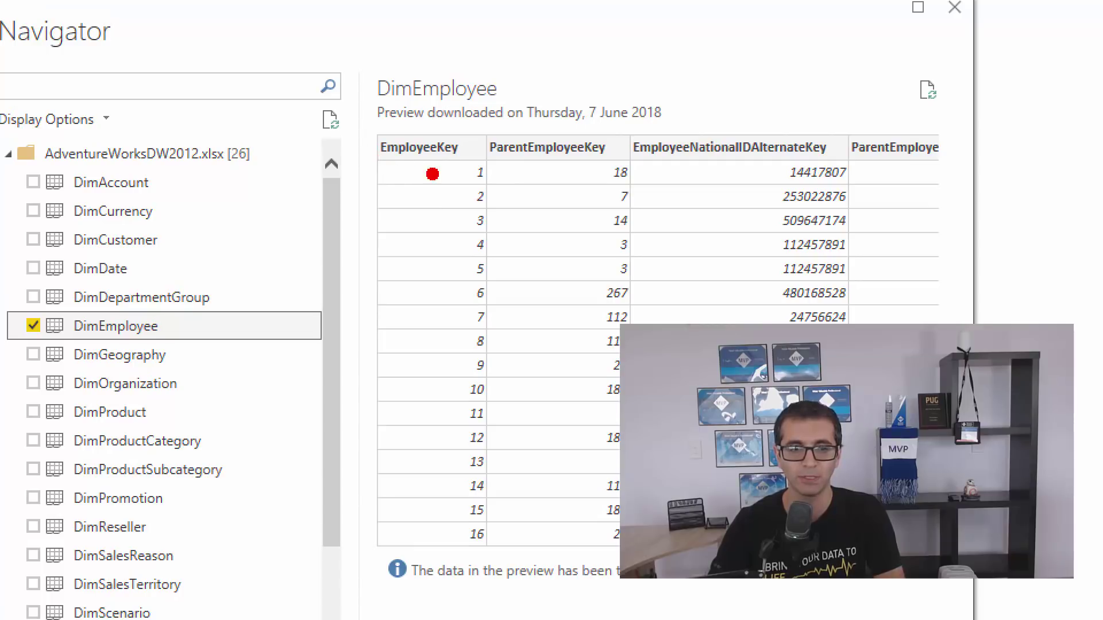
drag(380, 165, 601, 166)
drag(464, 189, 483, 187)
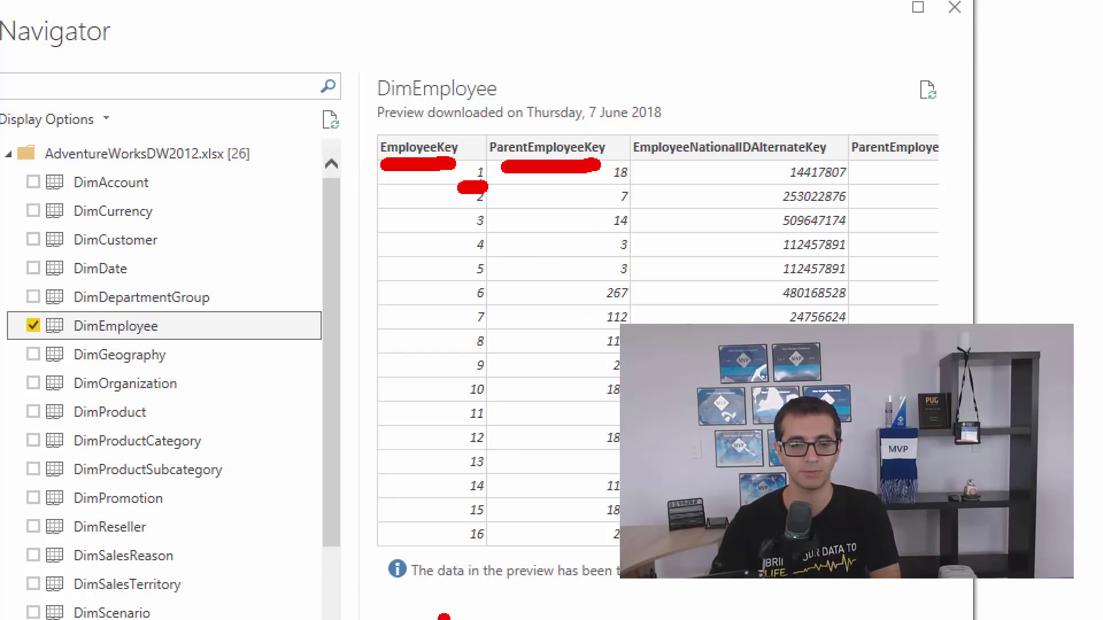
drag(460, 554, 493, 553)
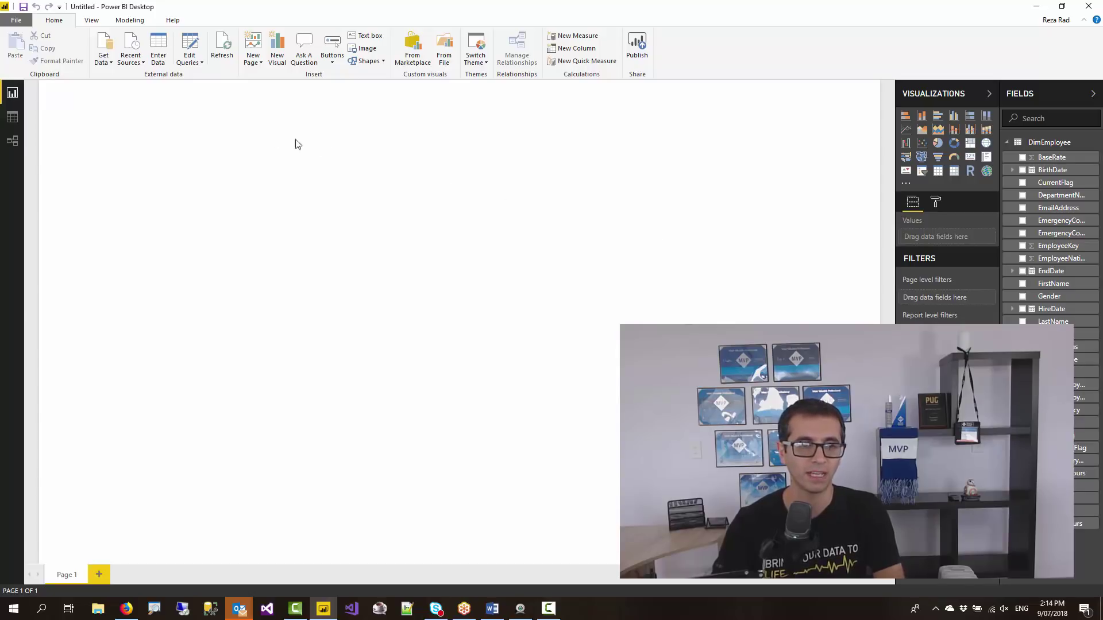
Show the DimEmployee rows in the data view, inspect the columns, and collapse the table's field list.
click(15, 118)
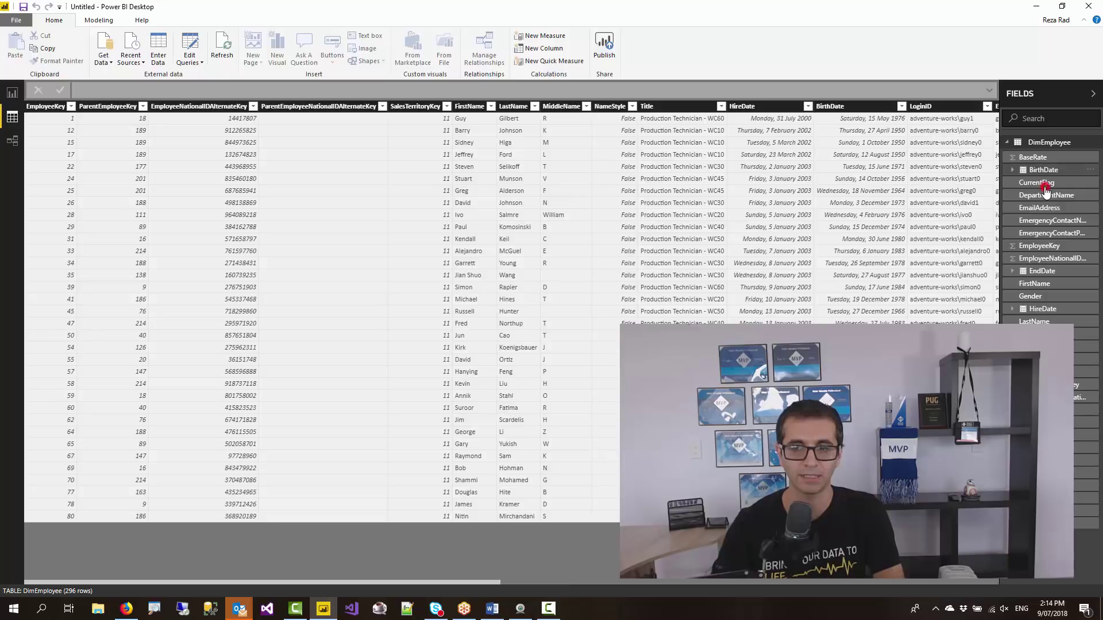
click(1044, 182)
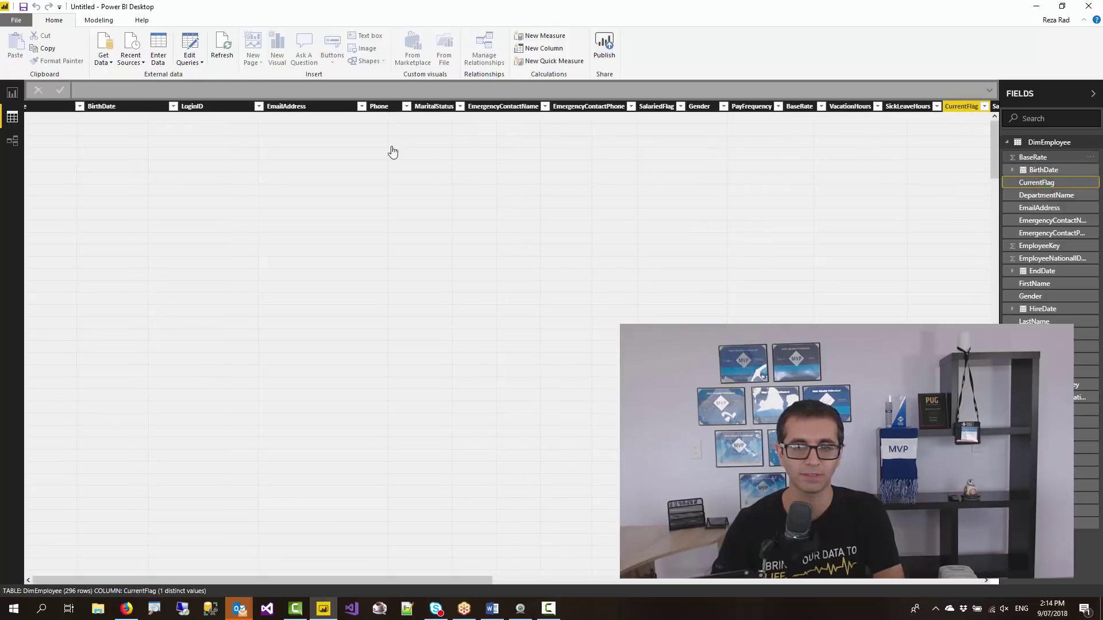
click(1059, 143)
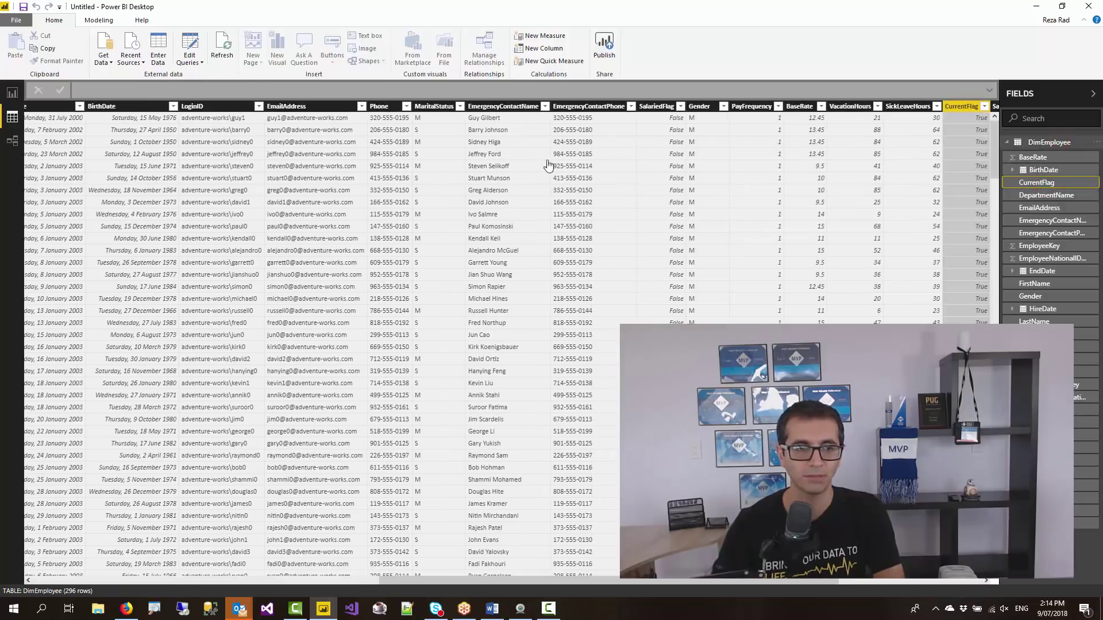
click(238, 581)
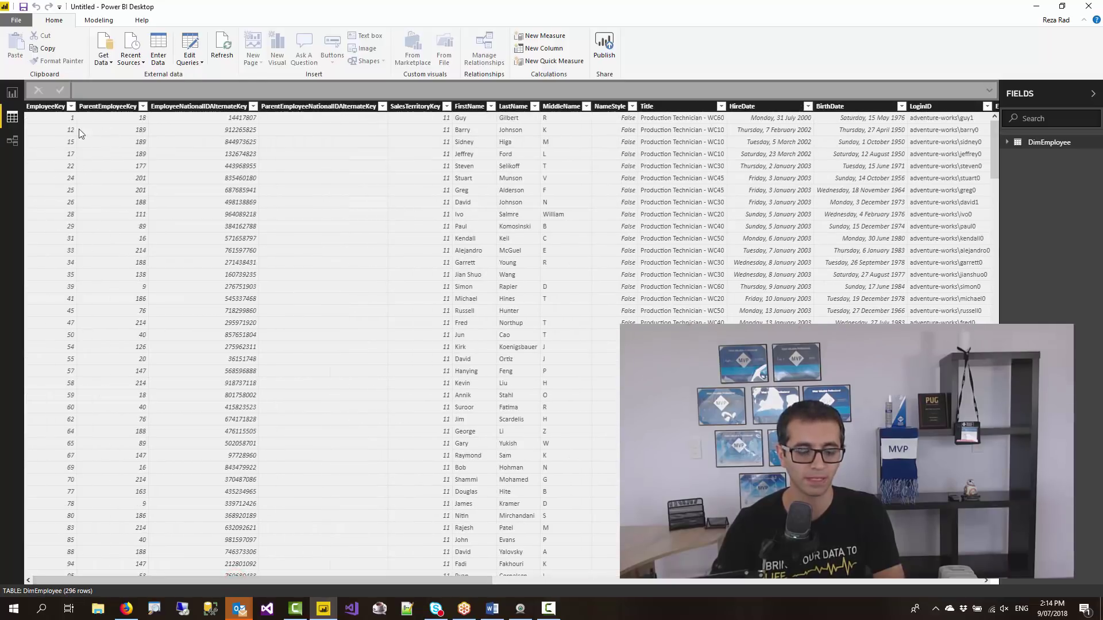
Add a new calculated column to the DimEmployee table and name it Path.
click(108, 25)
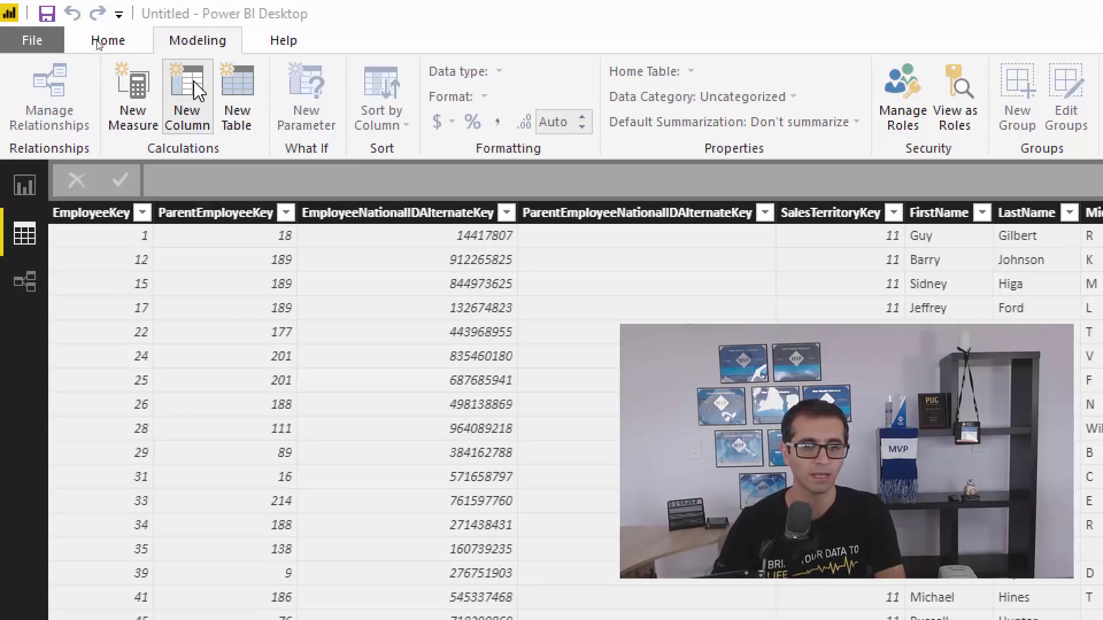
click(212, 131)
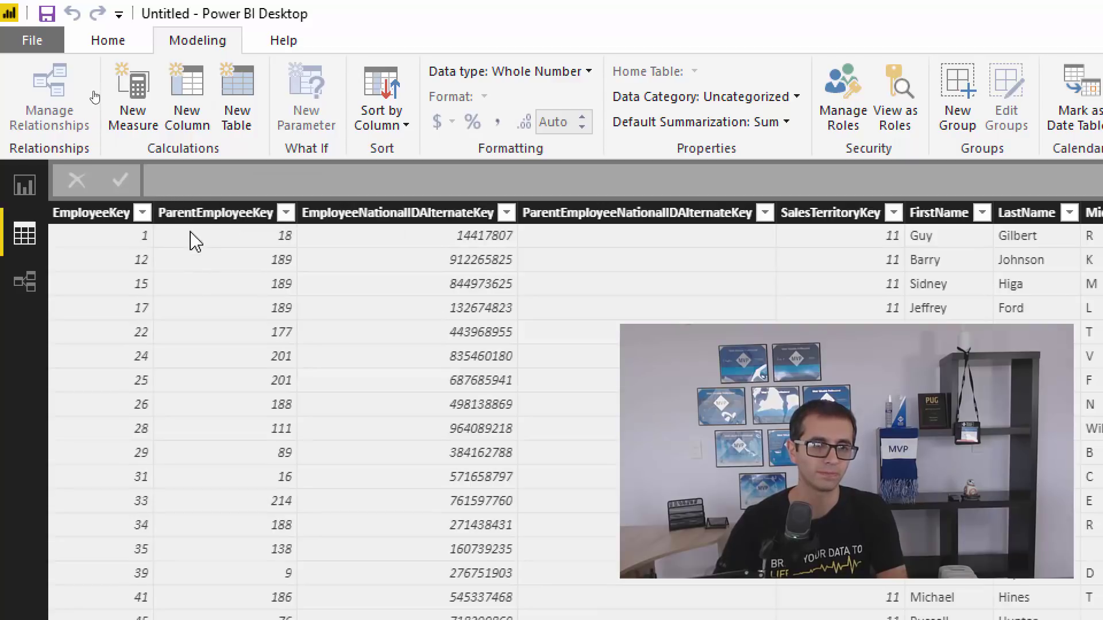
click(189, 97)
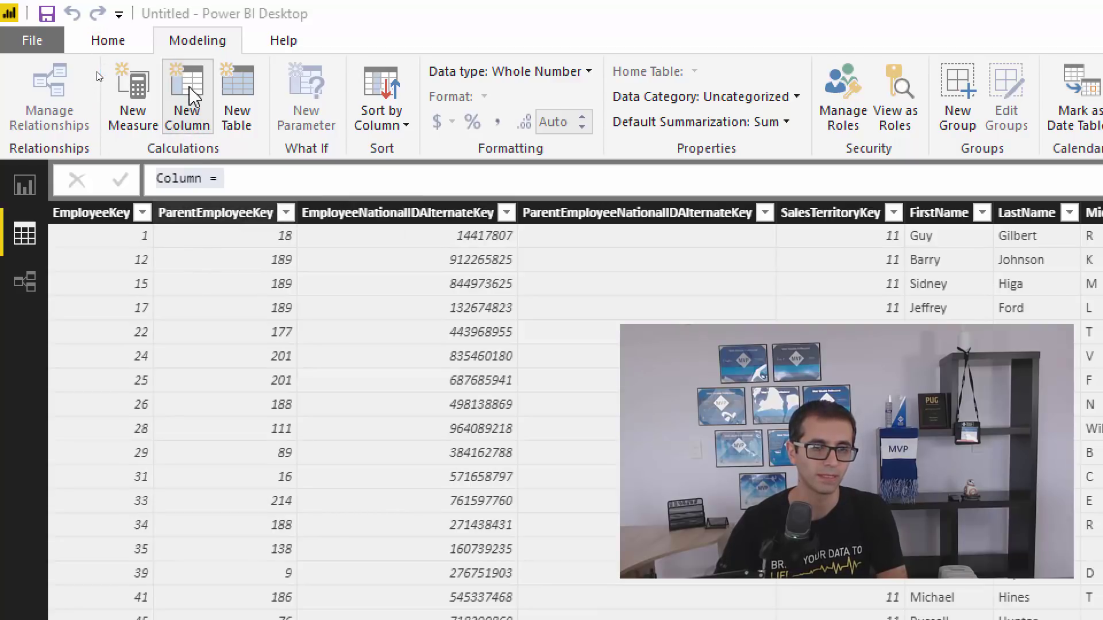
click(188, 191)
click(194, 179)
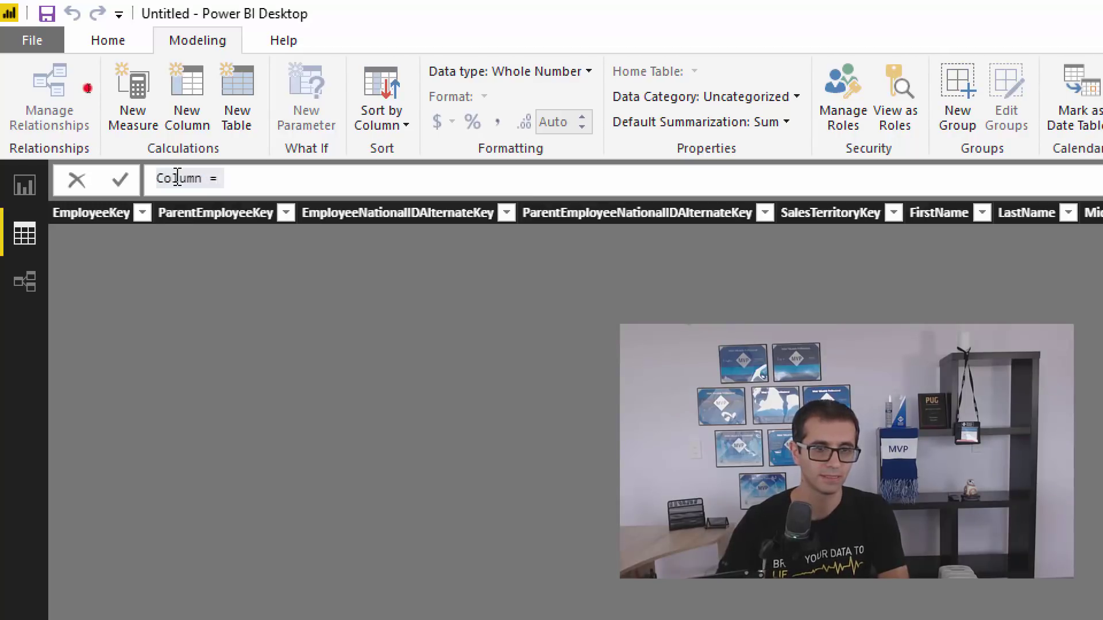
double_click(176, 177)
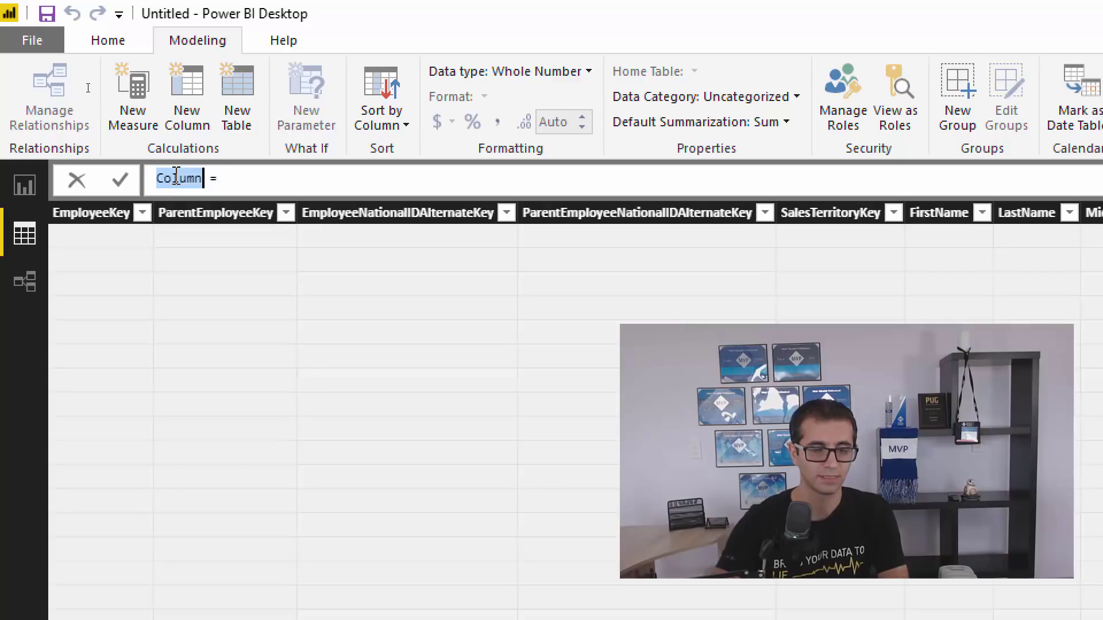
text(Path)
Define the Path column as PATH(DimEmployee[EmployeeKey],DimEmployee[ParentEmployeeKey]) and check its values.
key(End)
text(path)
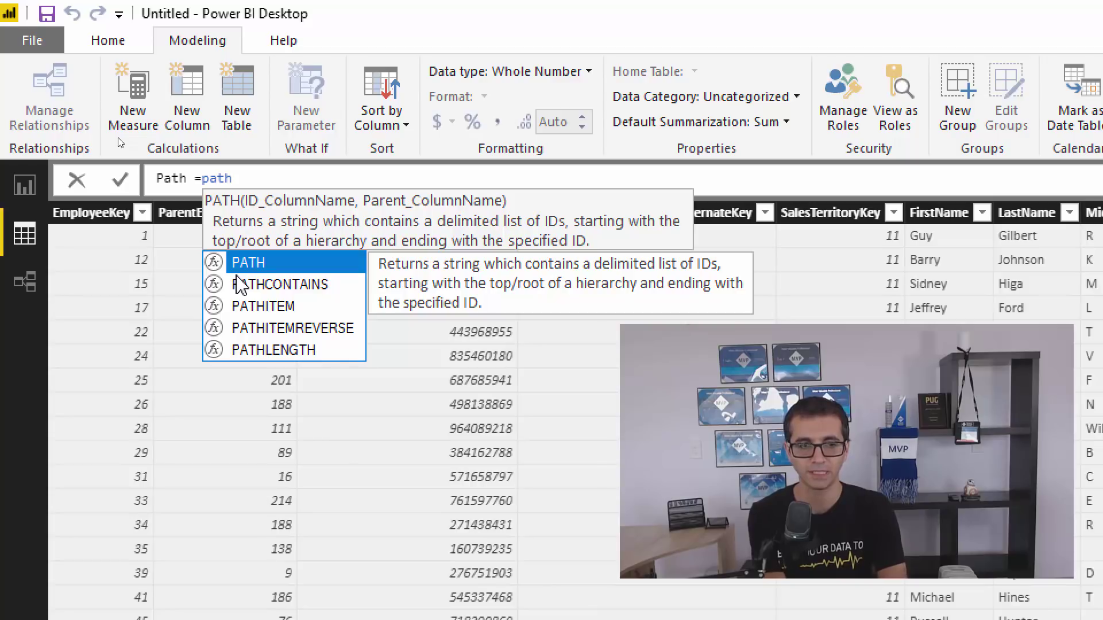
key(Tab)
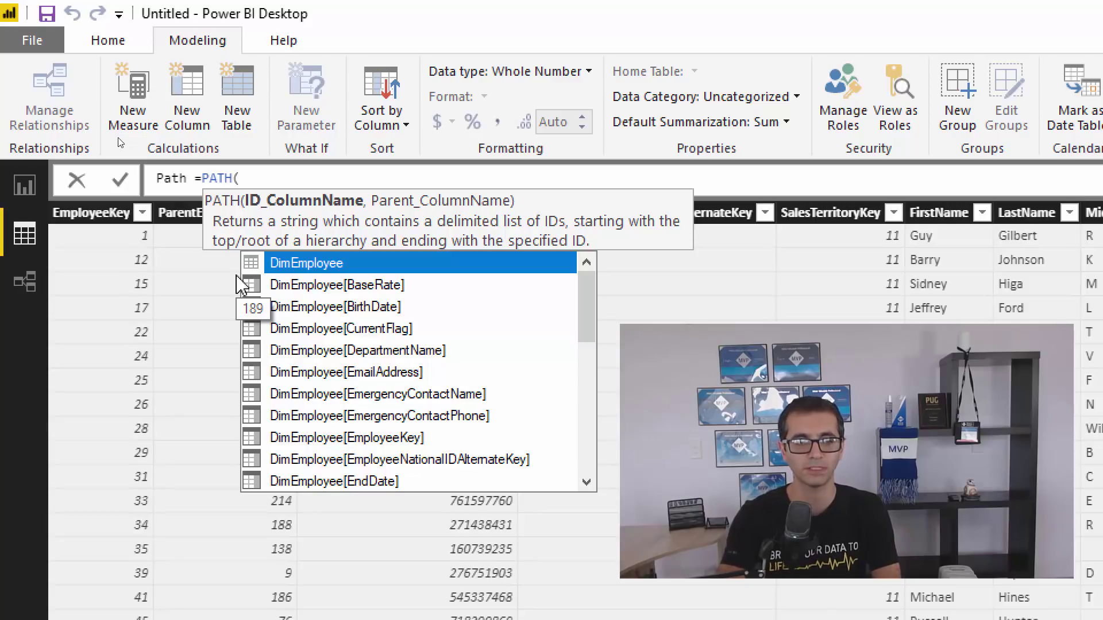
text(employee)
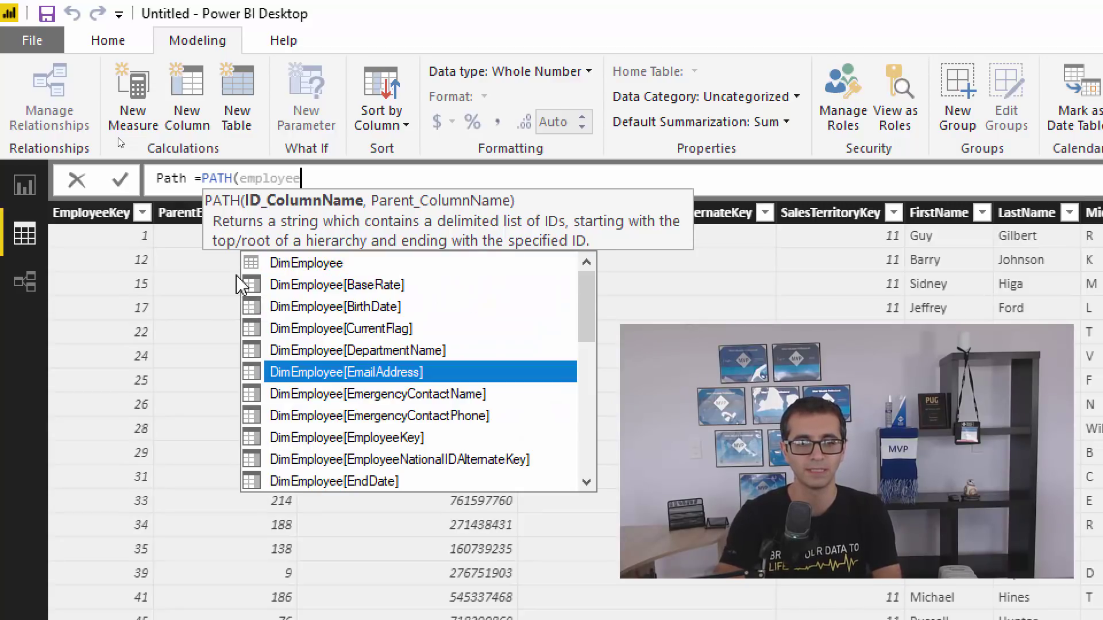
text(key)
key(Tab)
text(,)
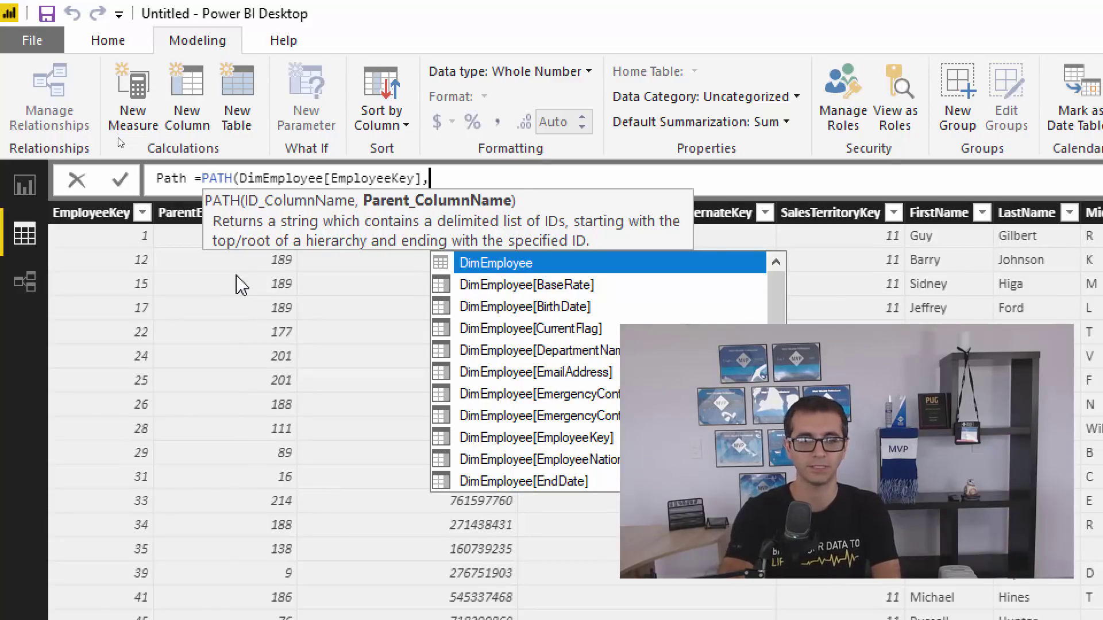
text(parente)
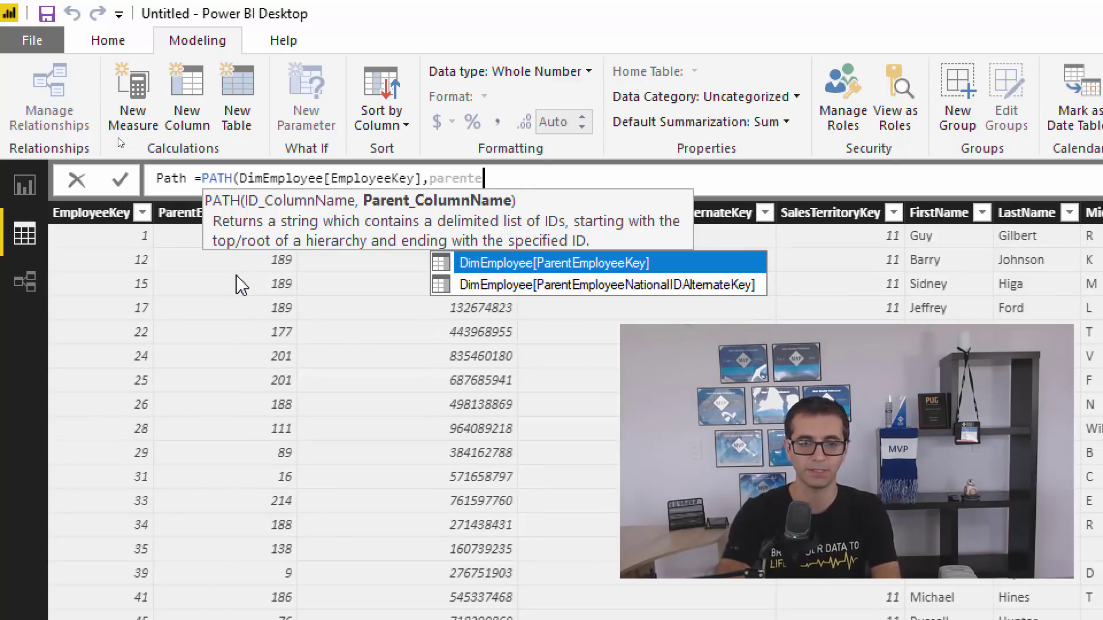
key(Tab)
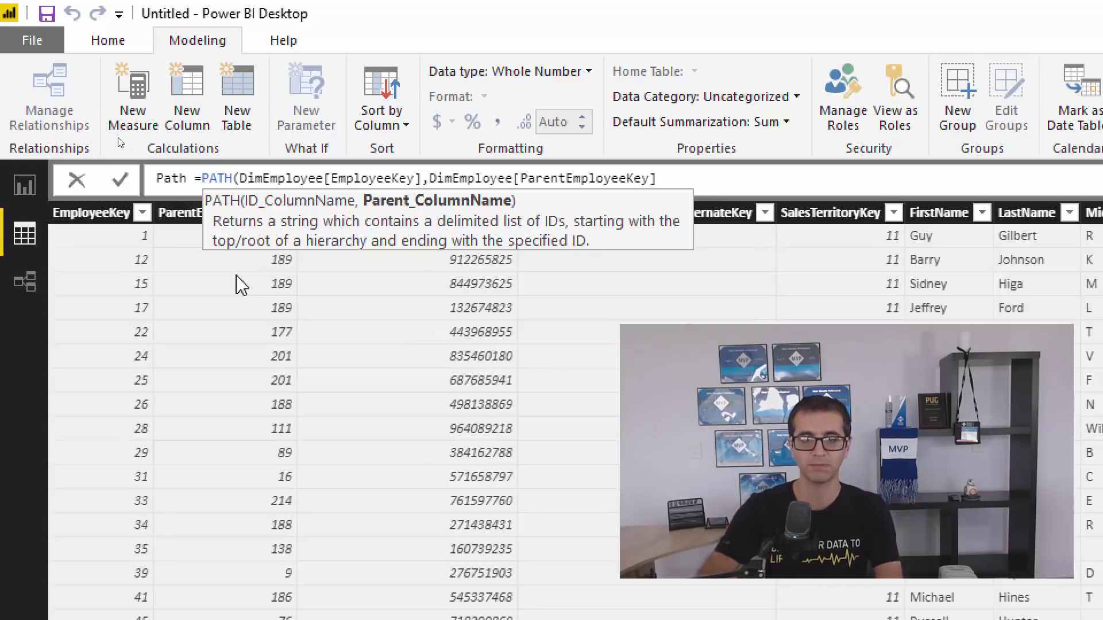
text())
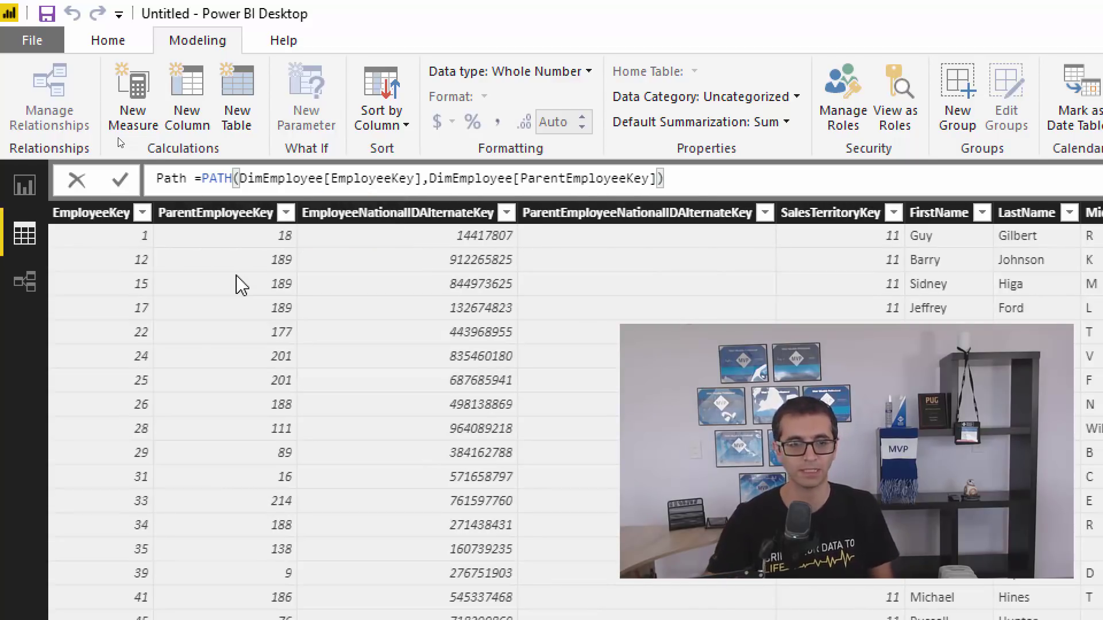
key(Return)
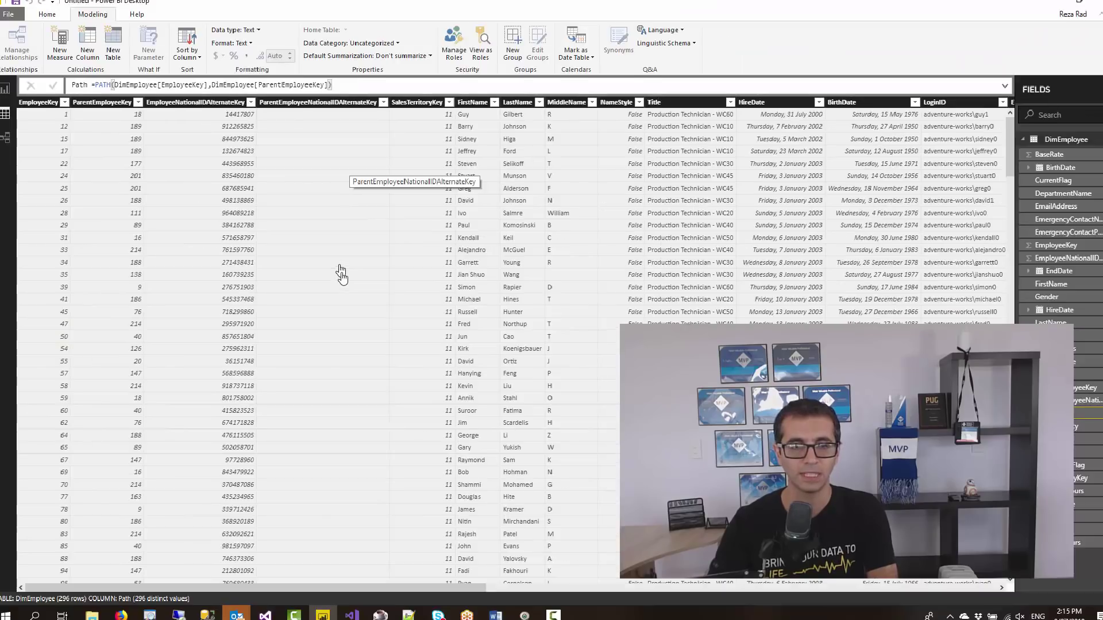
click(833, 581)
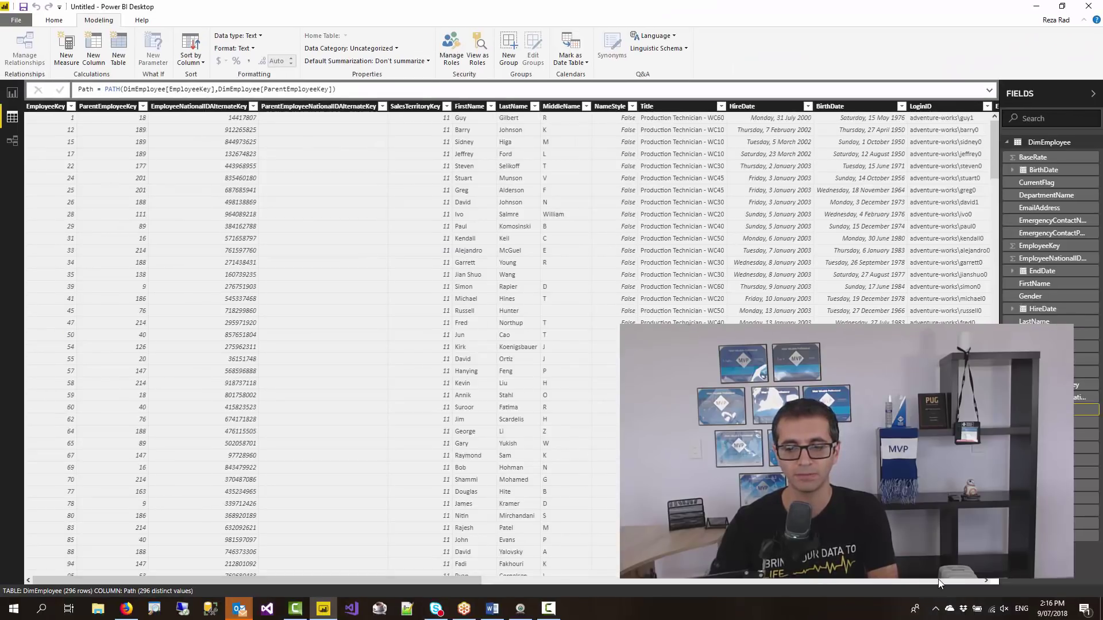
click(959, 581)
click(960, 580)
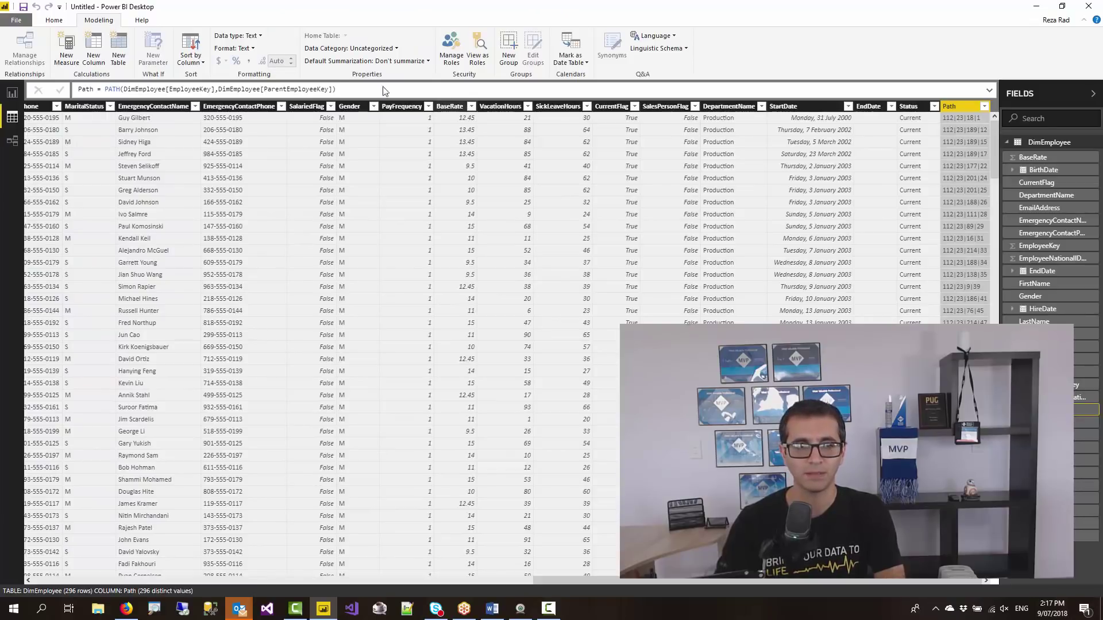
Add another calculated column to DimEmployee with the formula PATHLENGTH(DimEmployee[Path]).
click(101, 49)
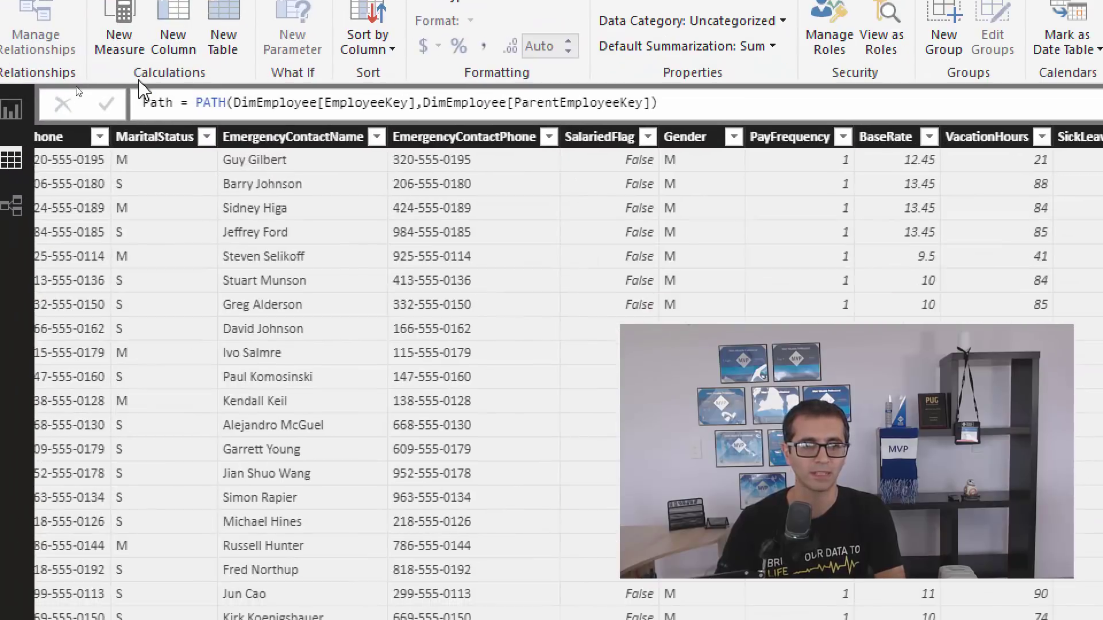
click(137, 88)
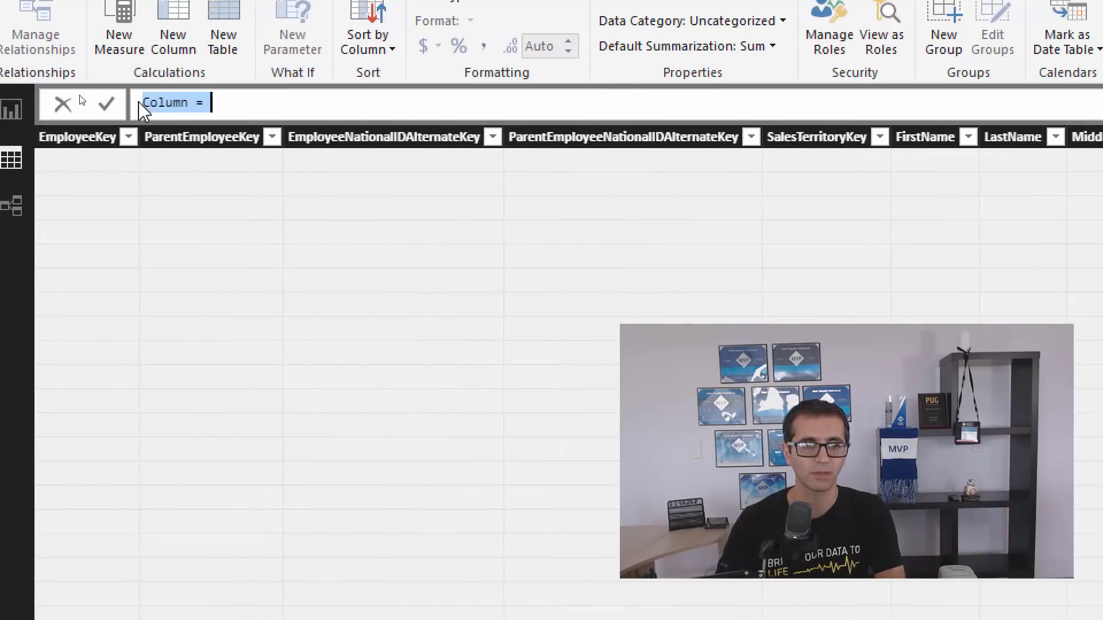
click(234, 100)
text(pathle)
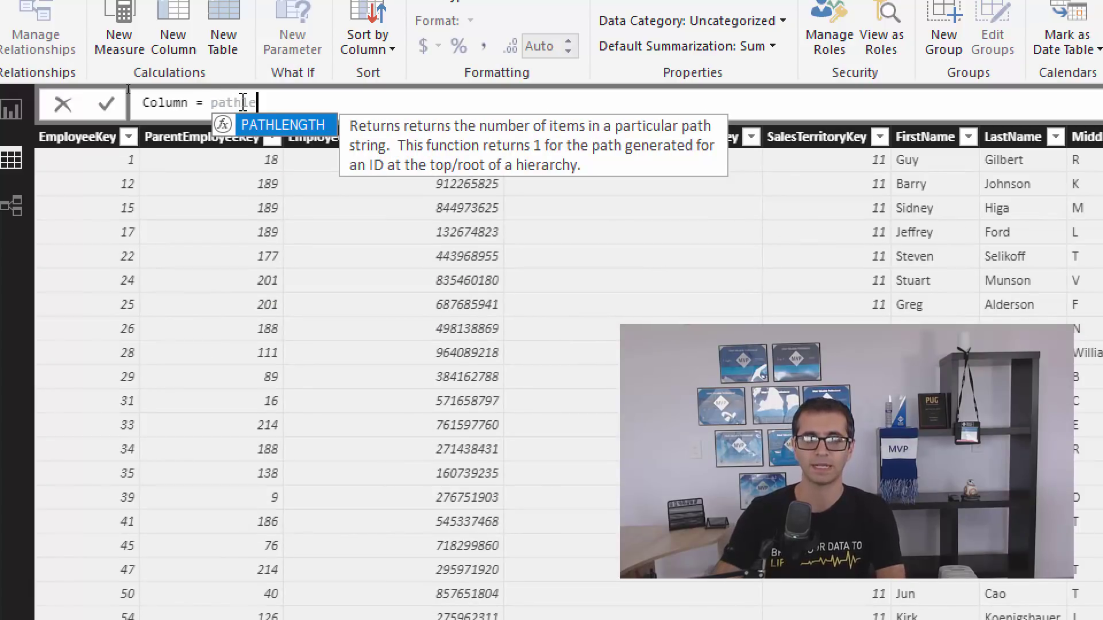
key(Tab)
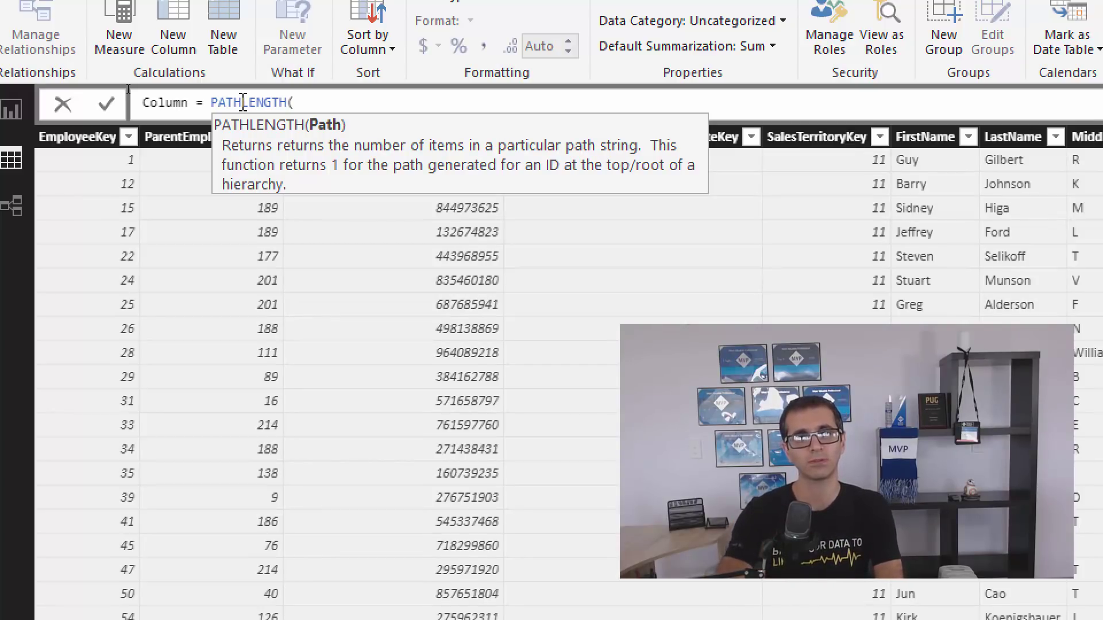
text(path)
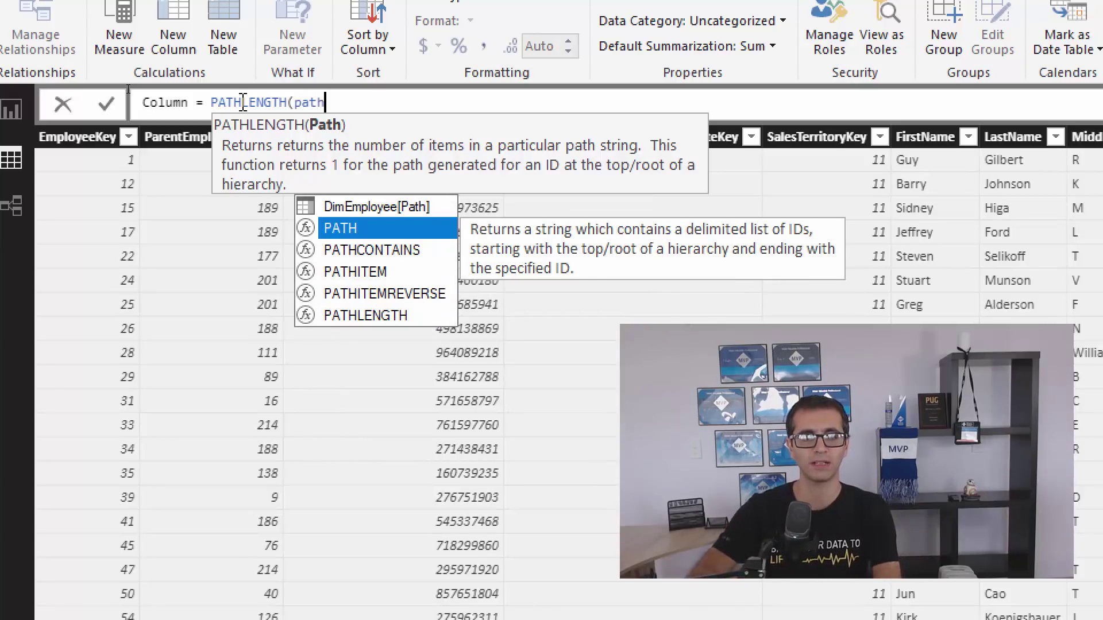
key(Up)
key(Tab)
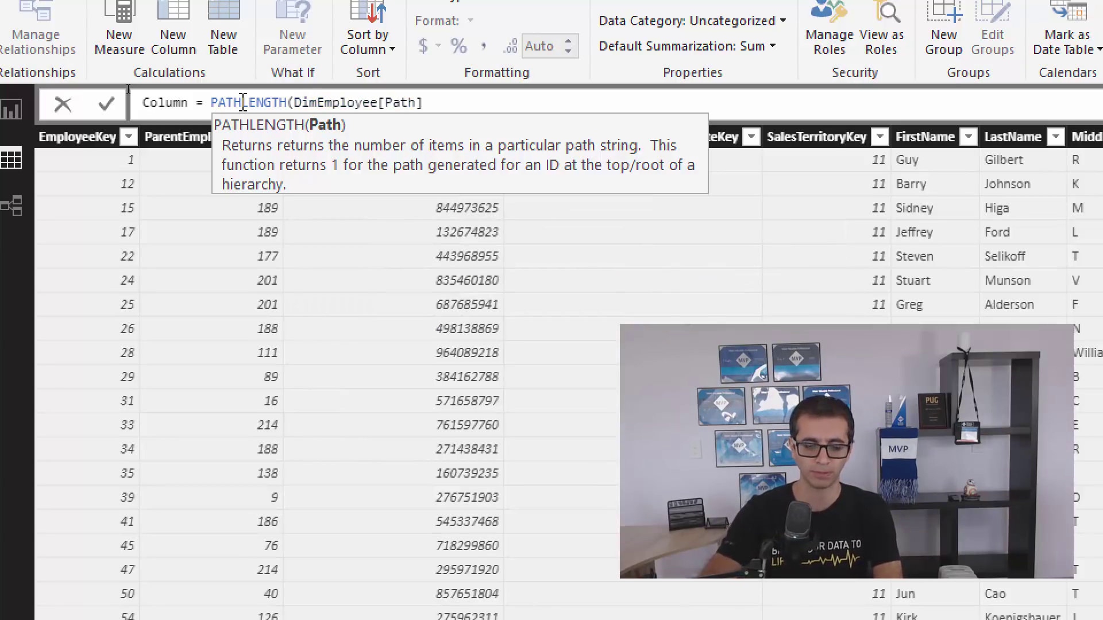
text())
Name the PATHLENGTH column Path Length, commit it, and check its values beside the Path column.
key(Home)
key(shift+Right)
key(shift+Right)
key(shift+Right)
key(shift+Right)
key(shift+Right)
key(shift+Right)
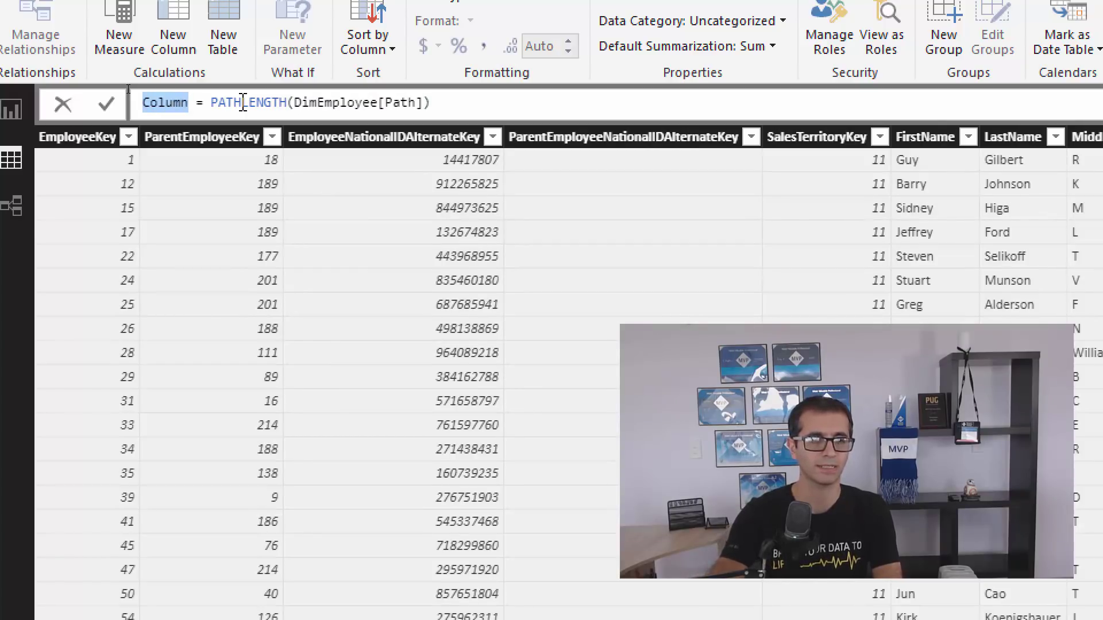
text(Path Length)
key(Return)
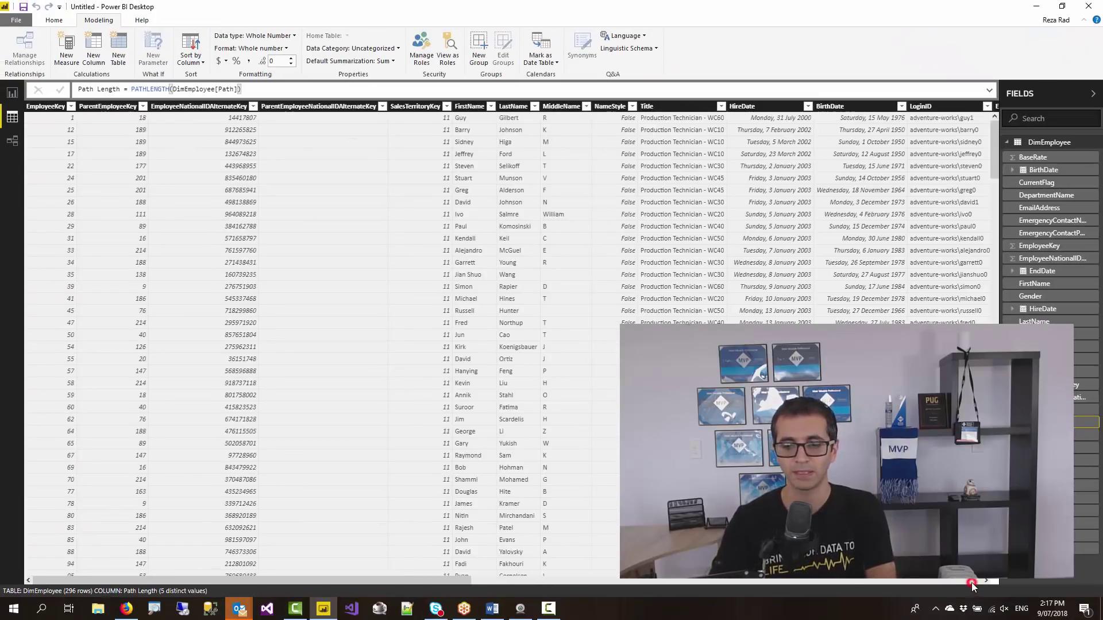
click(971, 582)
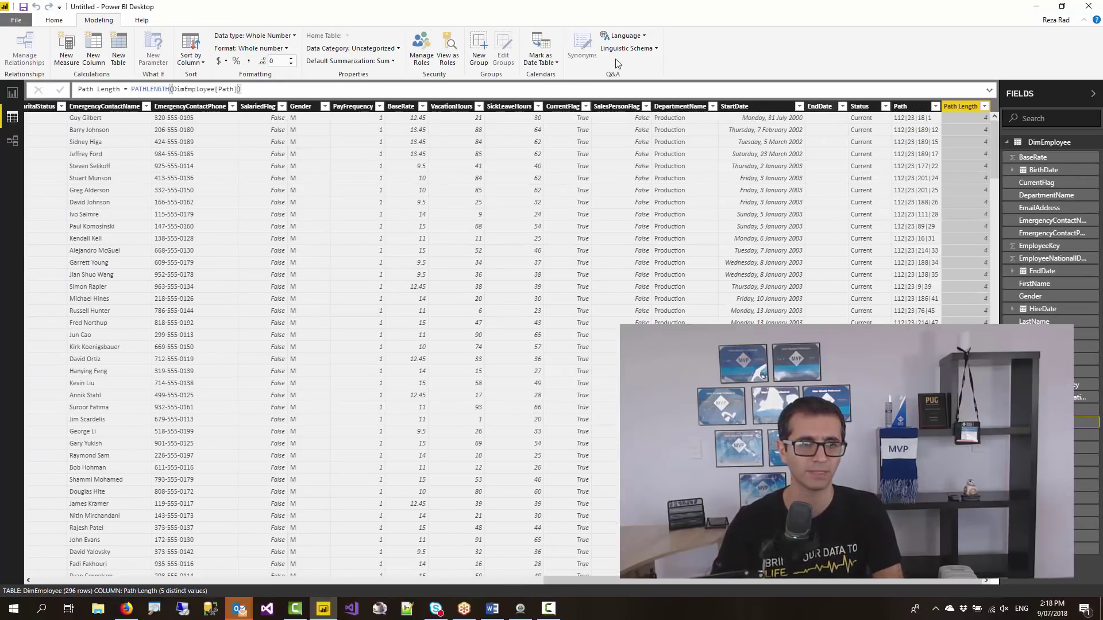
Create a card visual in the report view showing the Maximum of DimEmployee's Path Length.
click(13, 94)
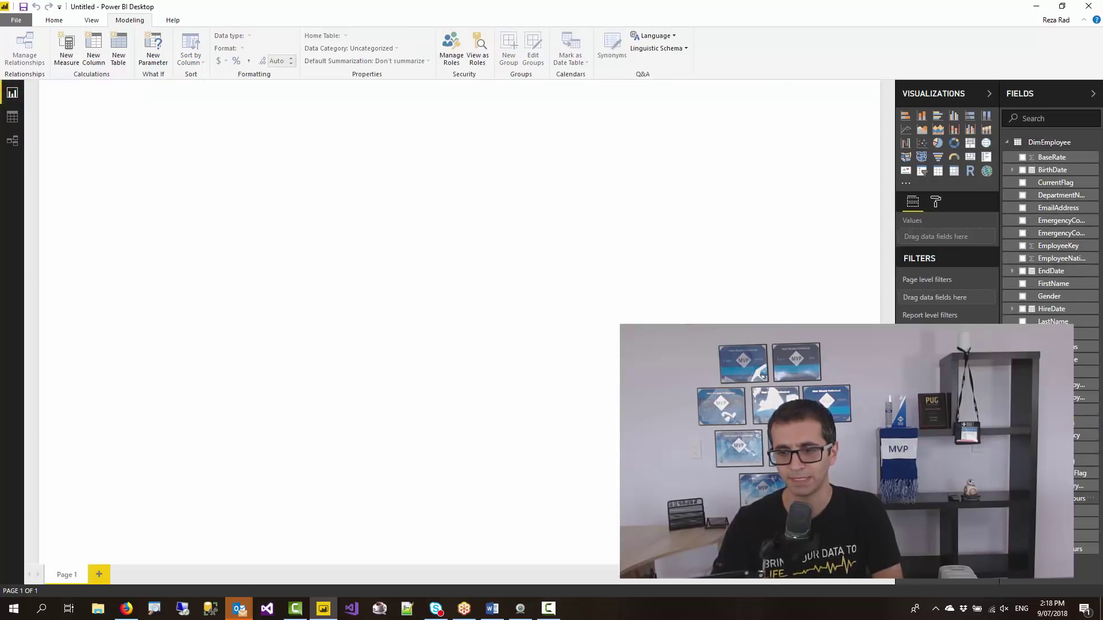
drag(1080, 423, 782, 234)
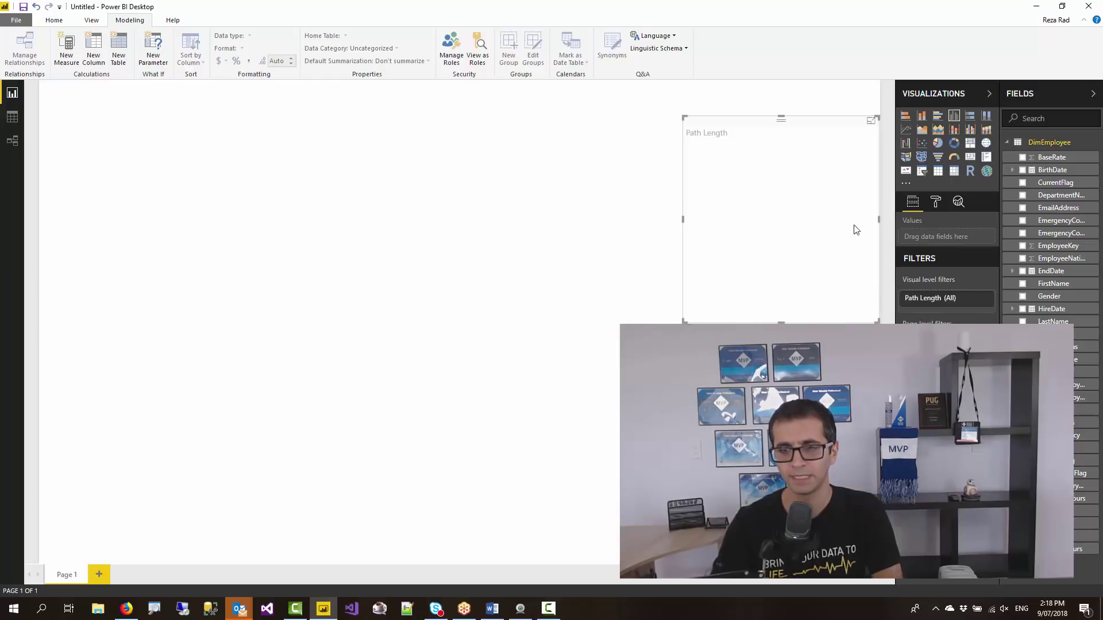
click(970, 157)
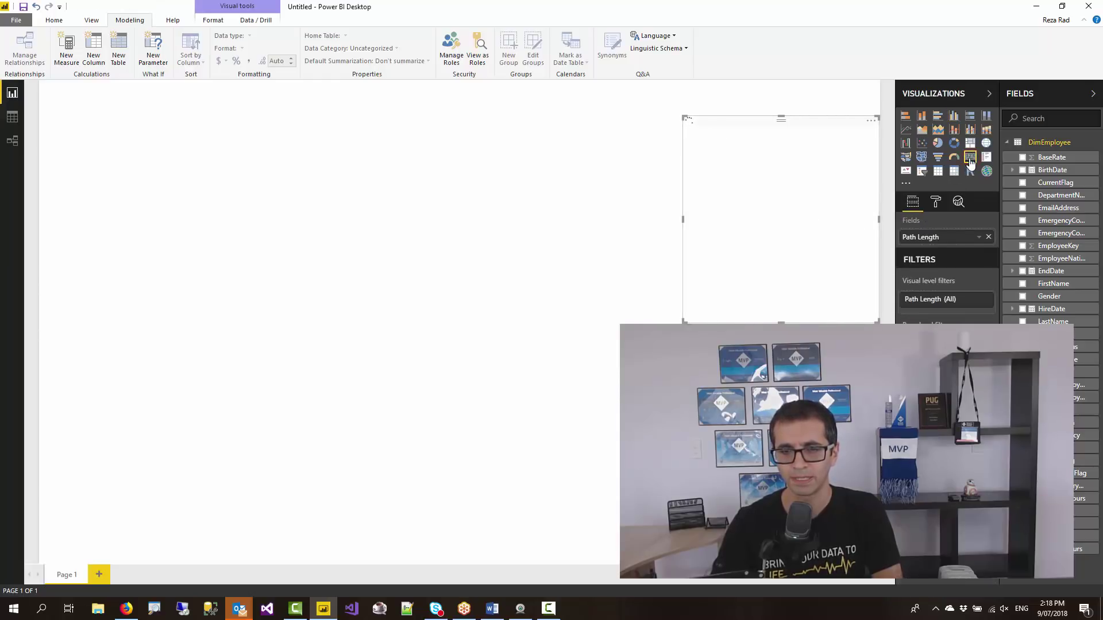
click(979, 240)
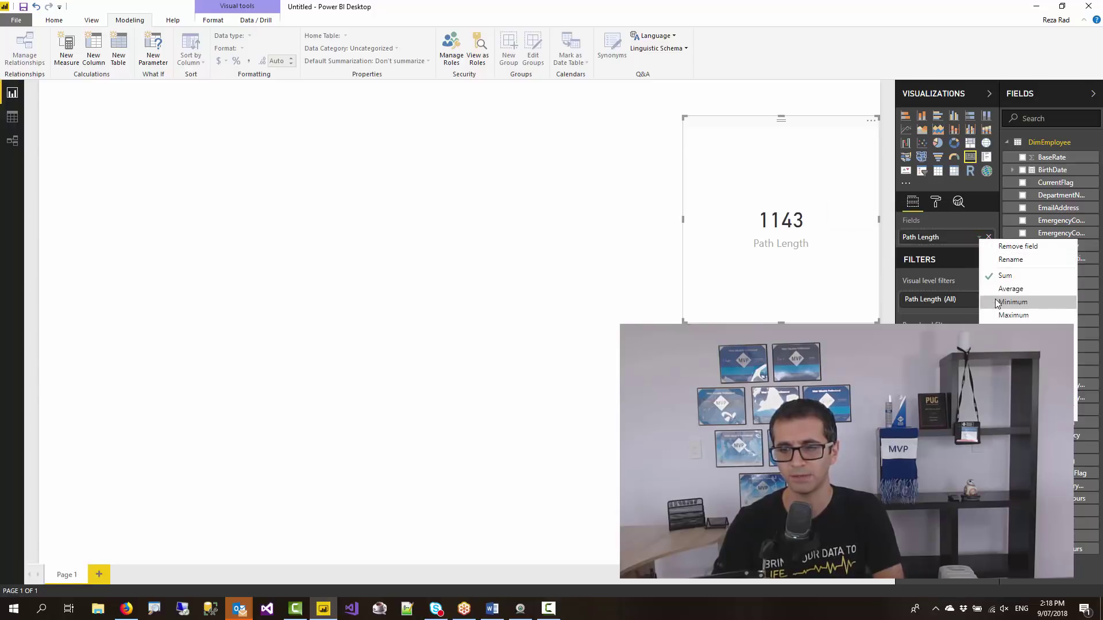
click(1011, 315)
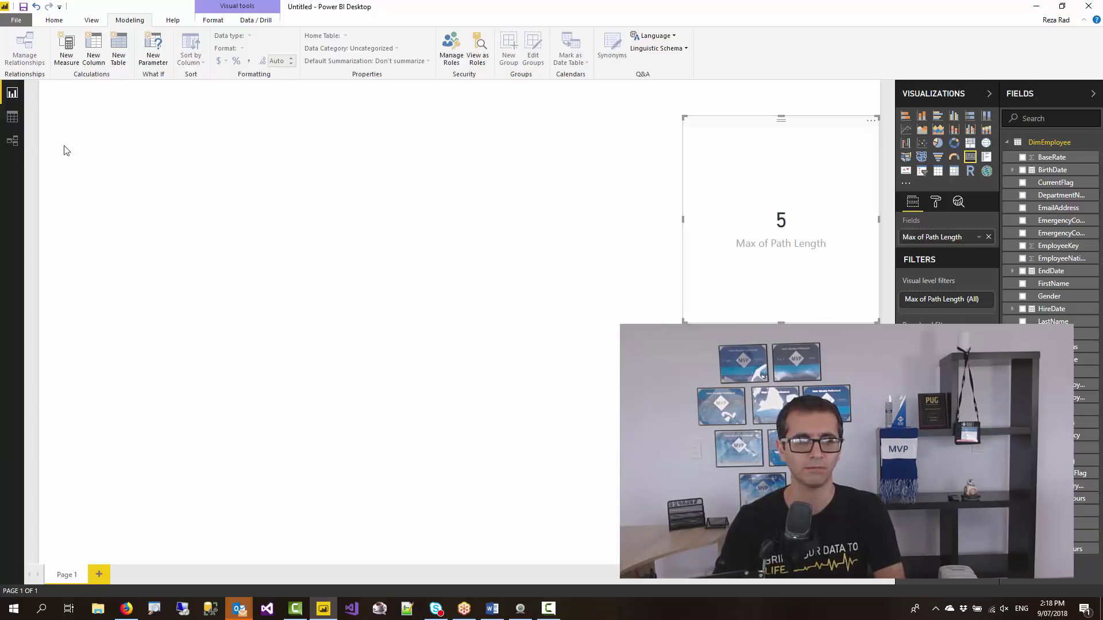
Return to the table data, add a calculated column to DimEmployee starting with PATHITEM(, and expand the formula editor.
click(13, 117)
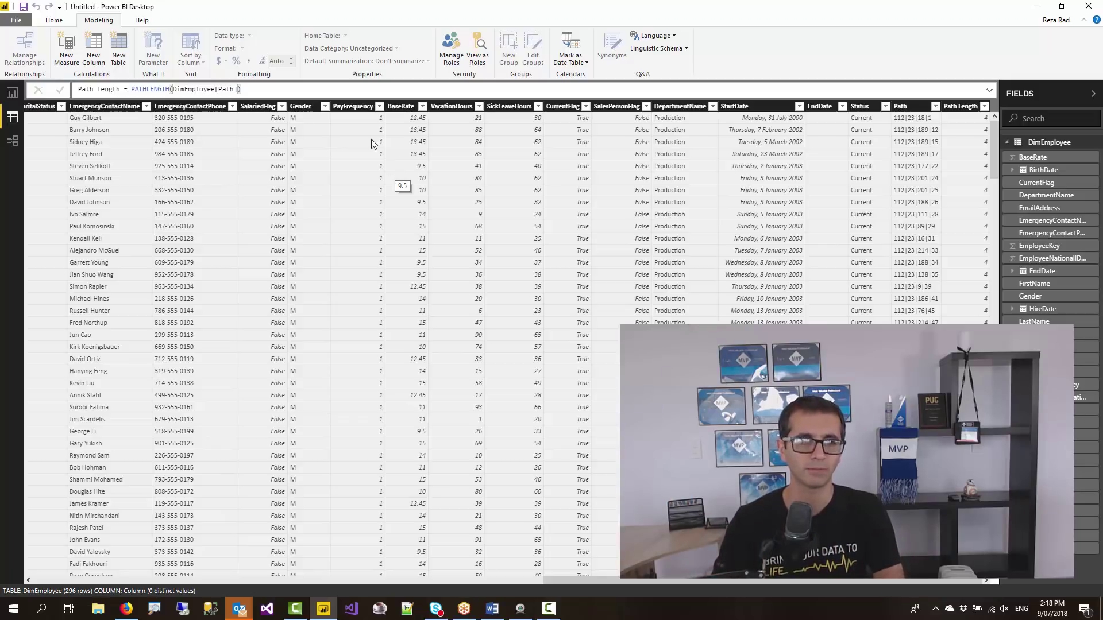
click(96, 55)
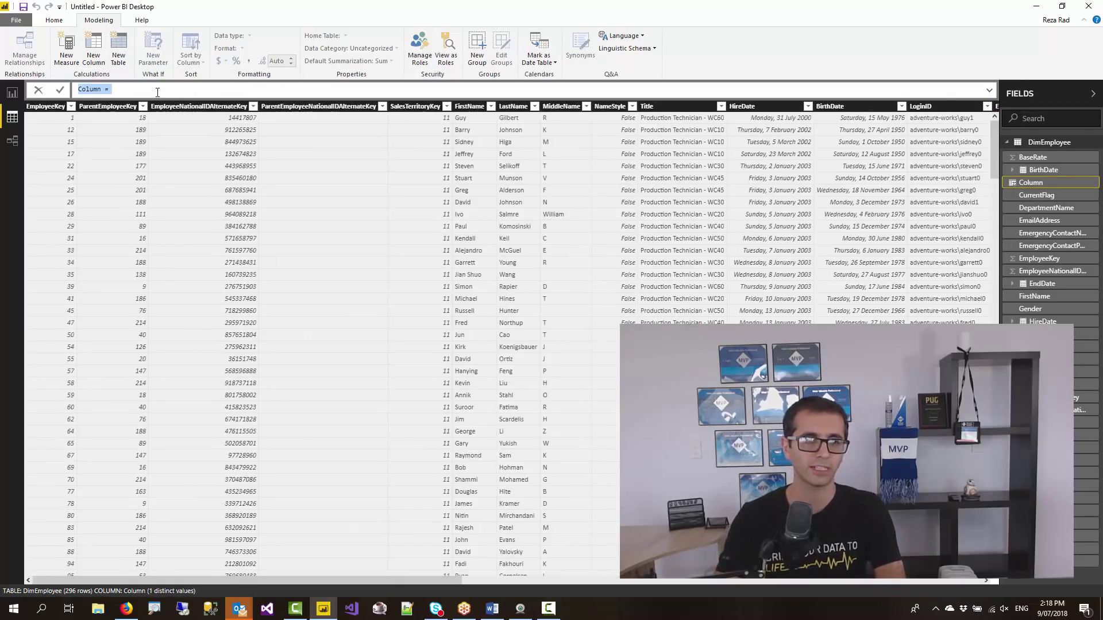
click(123, 89)
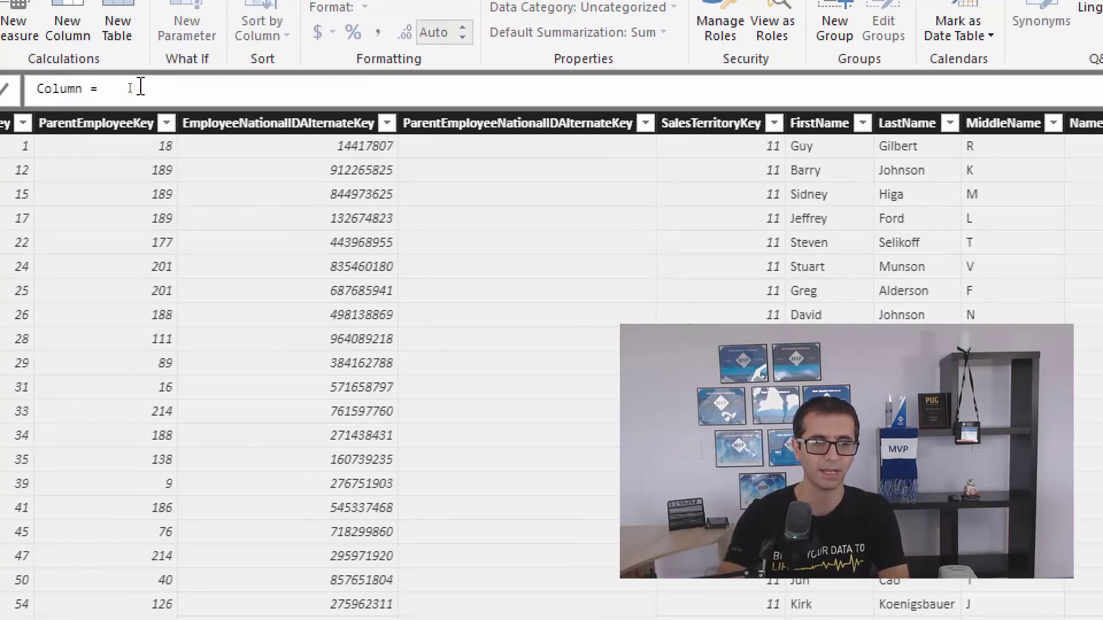
text(pathite)
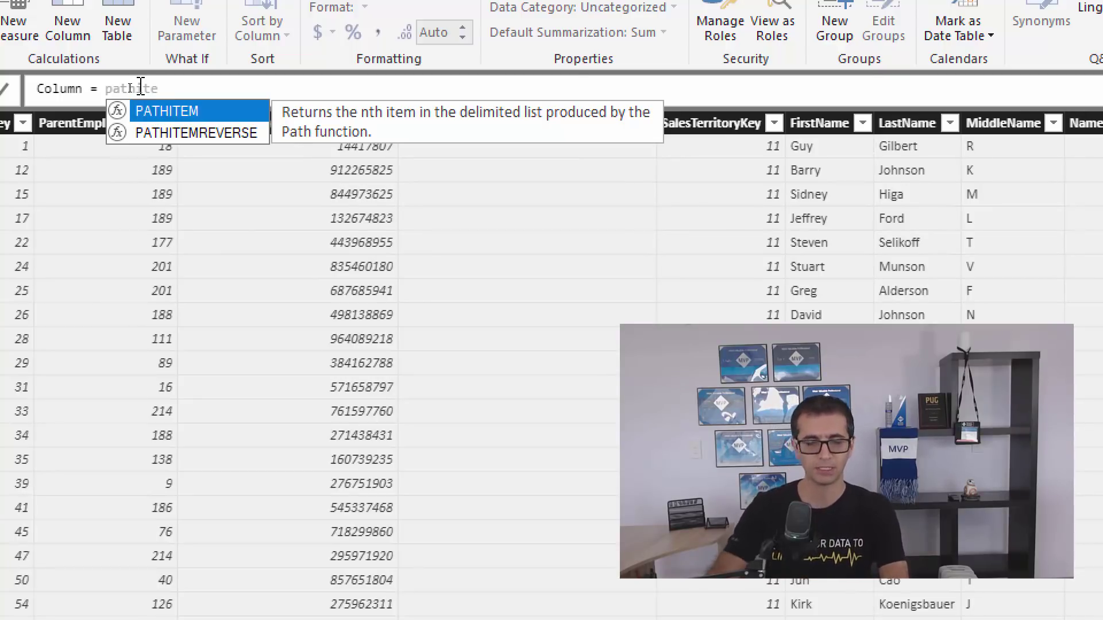
key(Down)
key(Up)
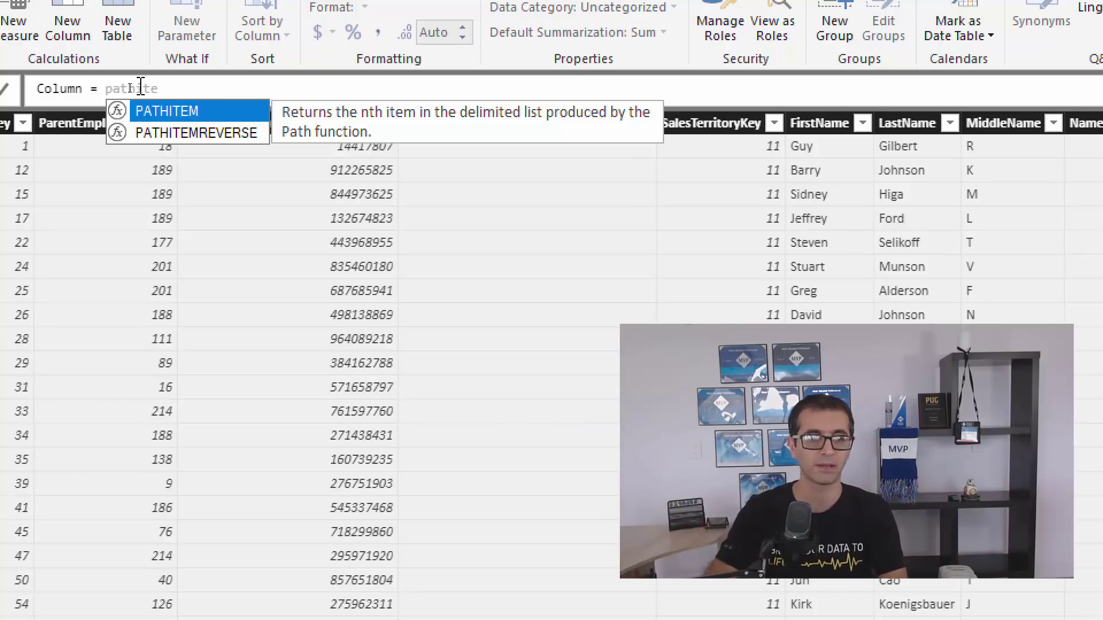
key(Tab)
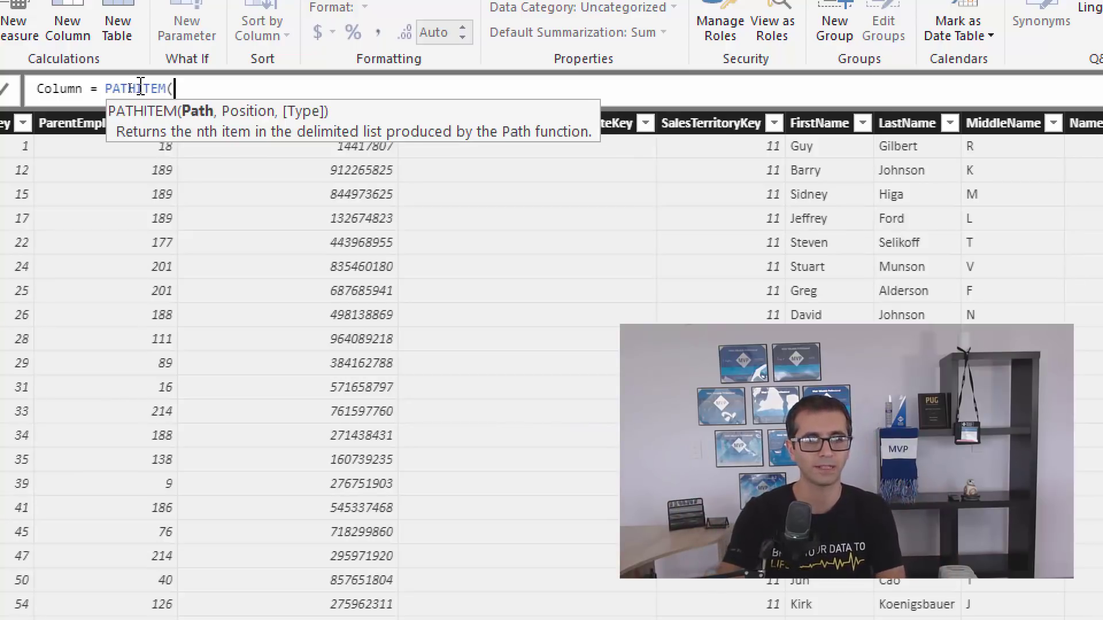
key(shift+Return)
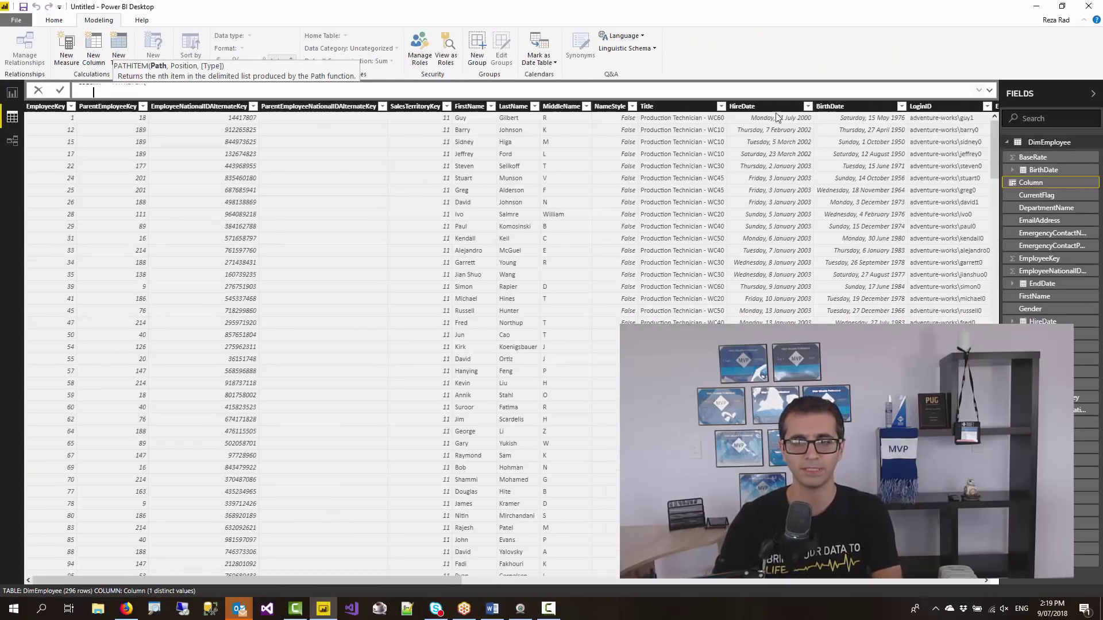
click(991, 92)
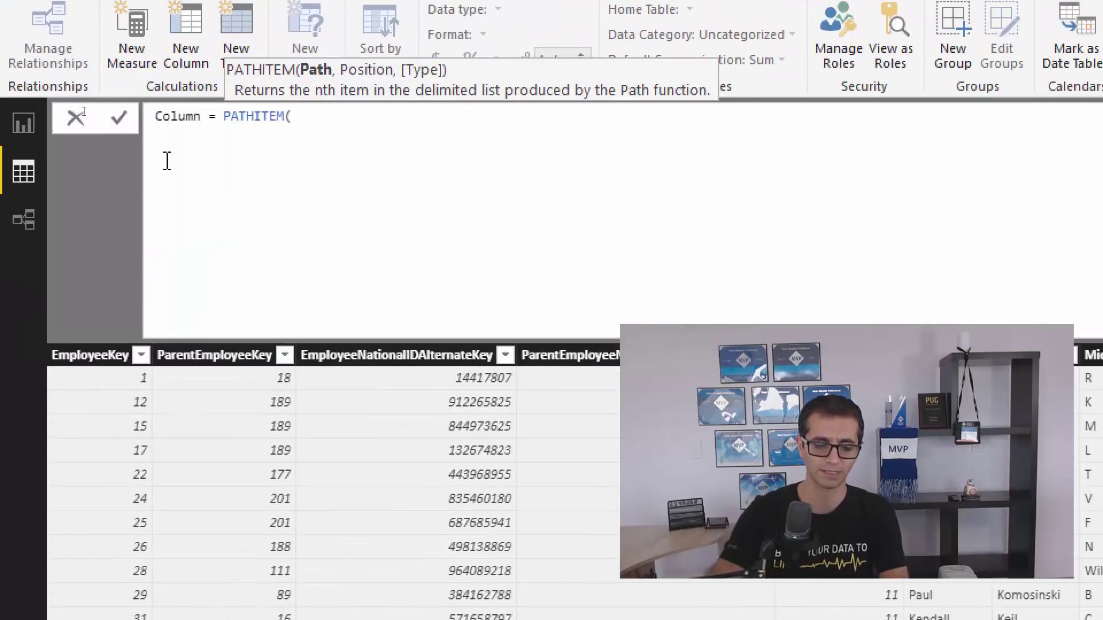
Complete the PATHITEM arguments with DimEmployee[Path], position 1 and type 1 for an integer result.
key(shift+Return)
text(path)
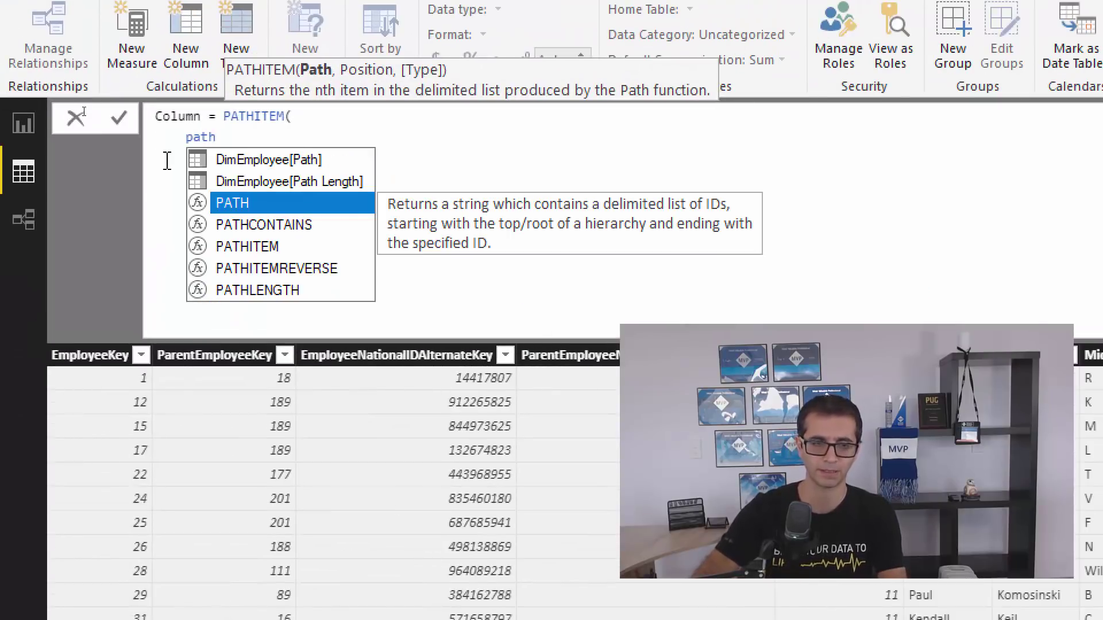
key(Up)
key(Up)
key(Tab)
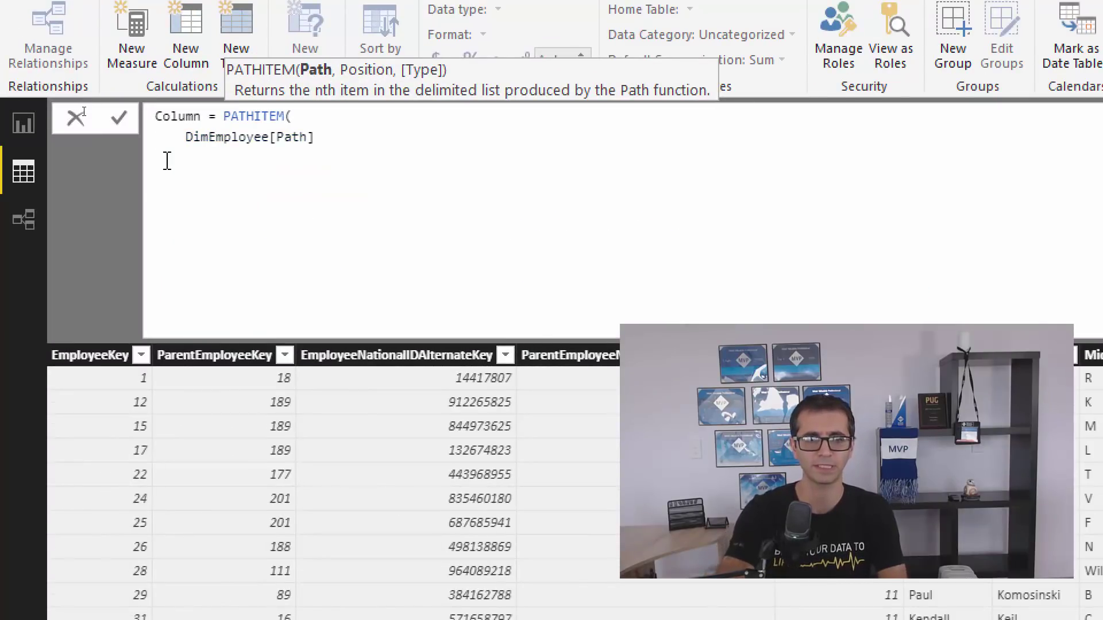
text(,)
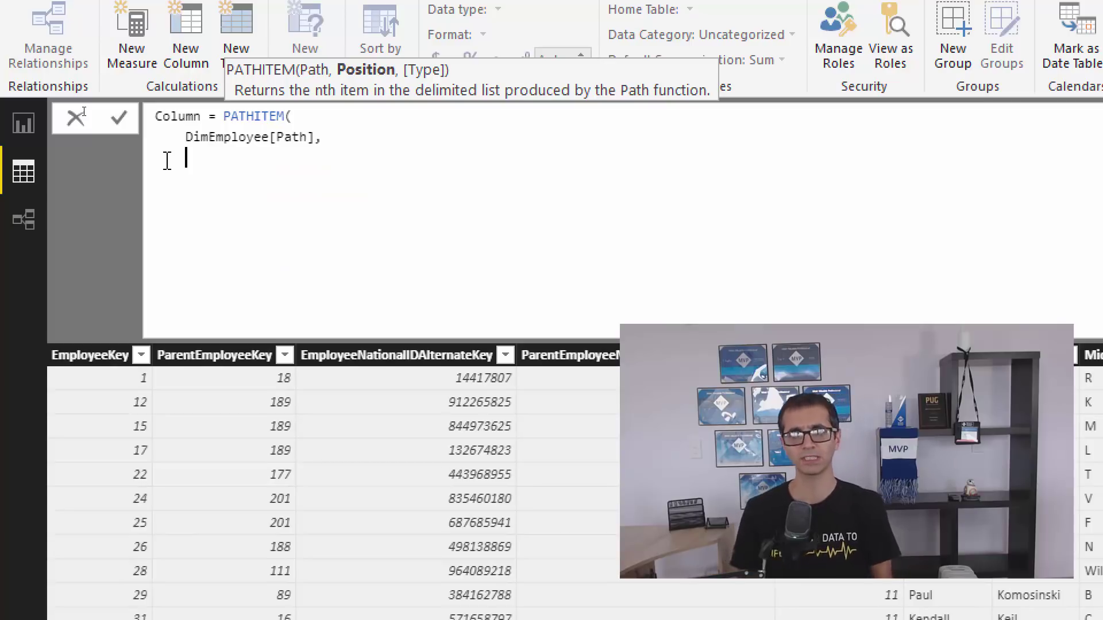
text(1)
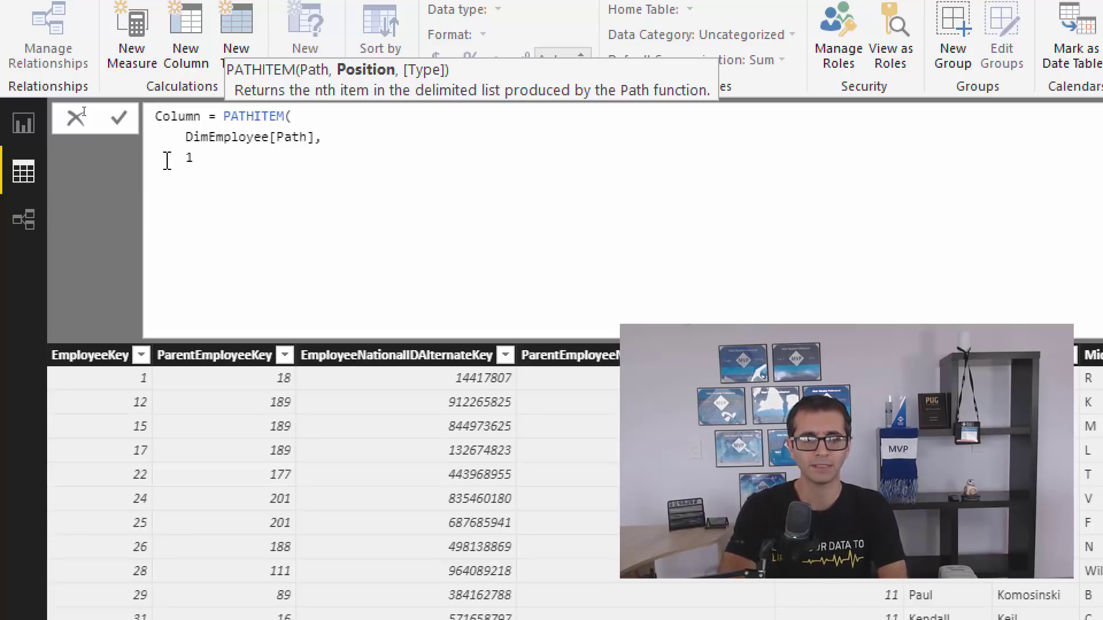
text(,)
key(Return)
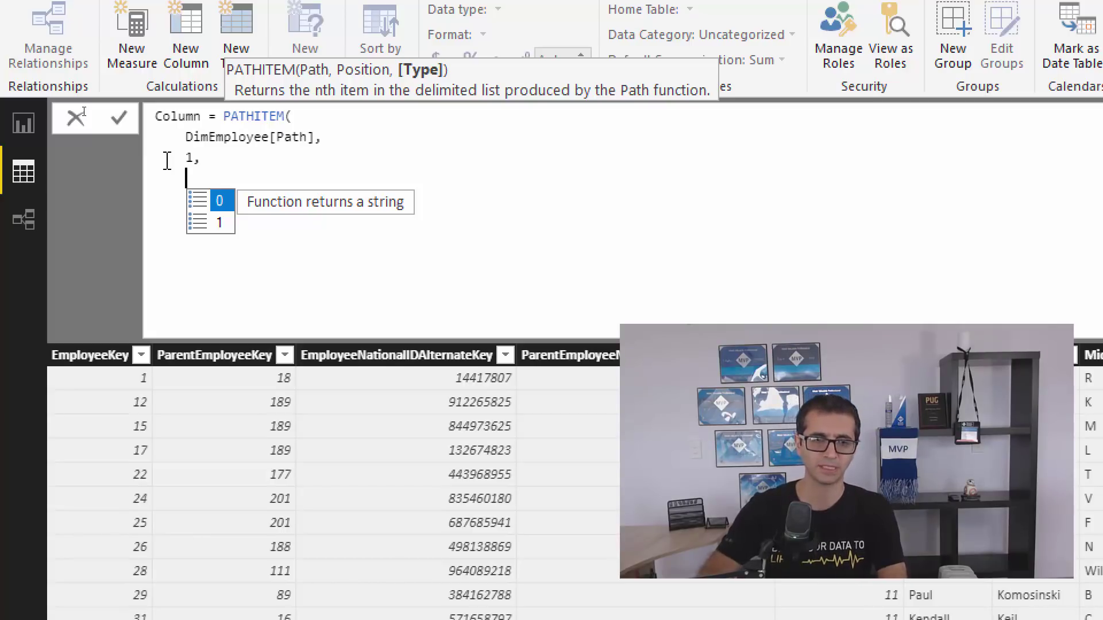
key(Down)
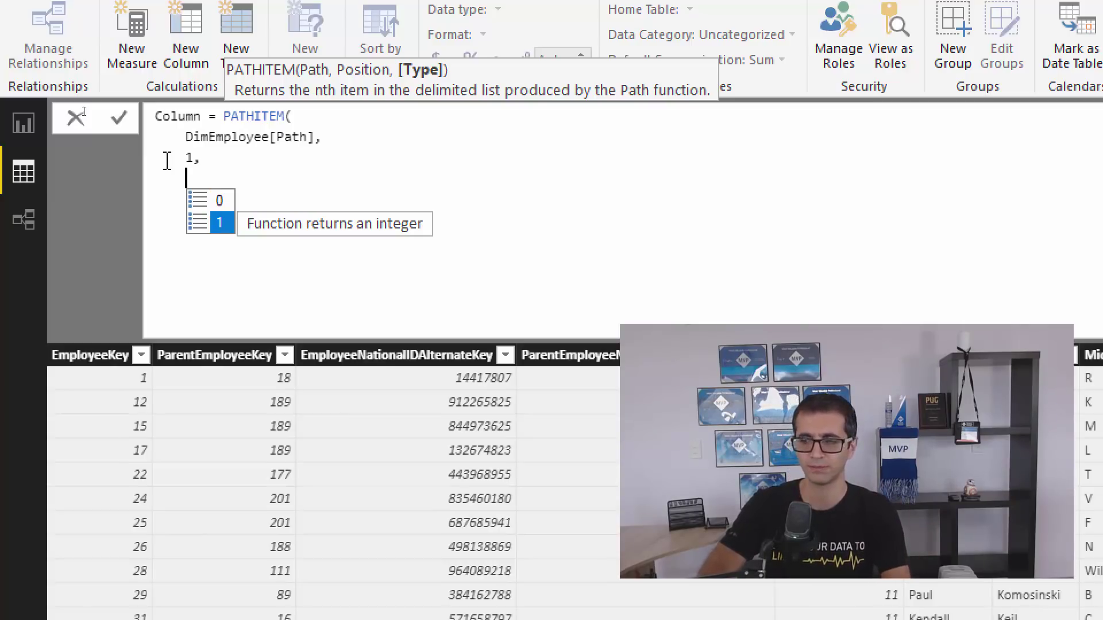
key(Tab)
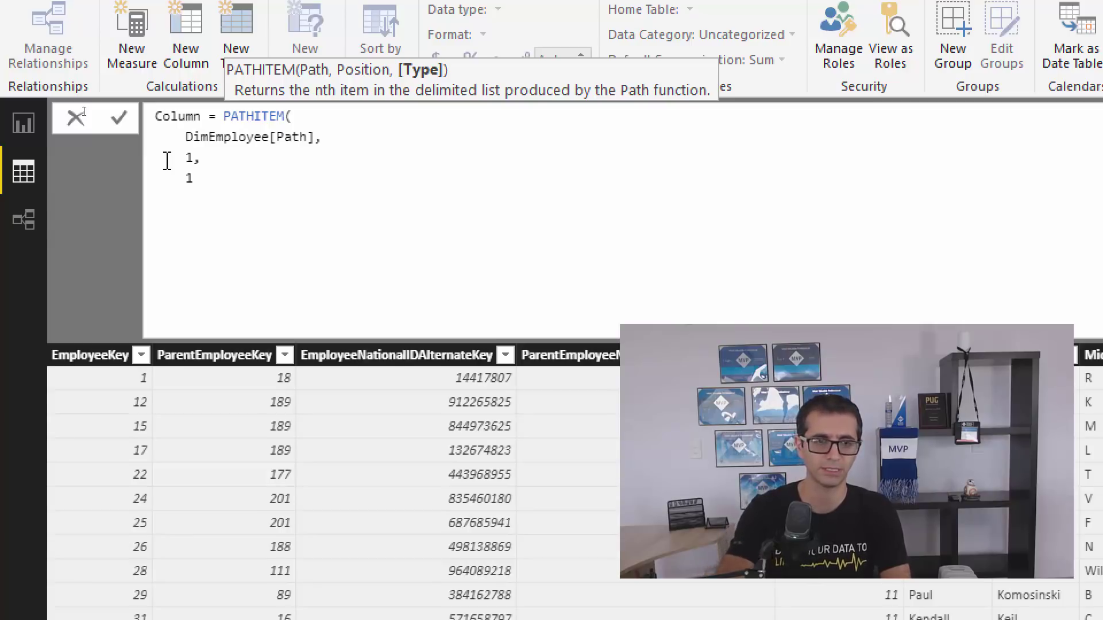
text())
Name the PATHITEM column Org Lvl 1, commit it, and check its values beside the Path column.
key(Up)
key(Up)
key(Up)
key(Home)
key(shift+Right)
key(shift+Right)
key(shift+Right)
key(shift+Right)
key(shift+Right)
key(shift+Right)
key(shift+Down)
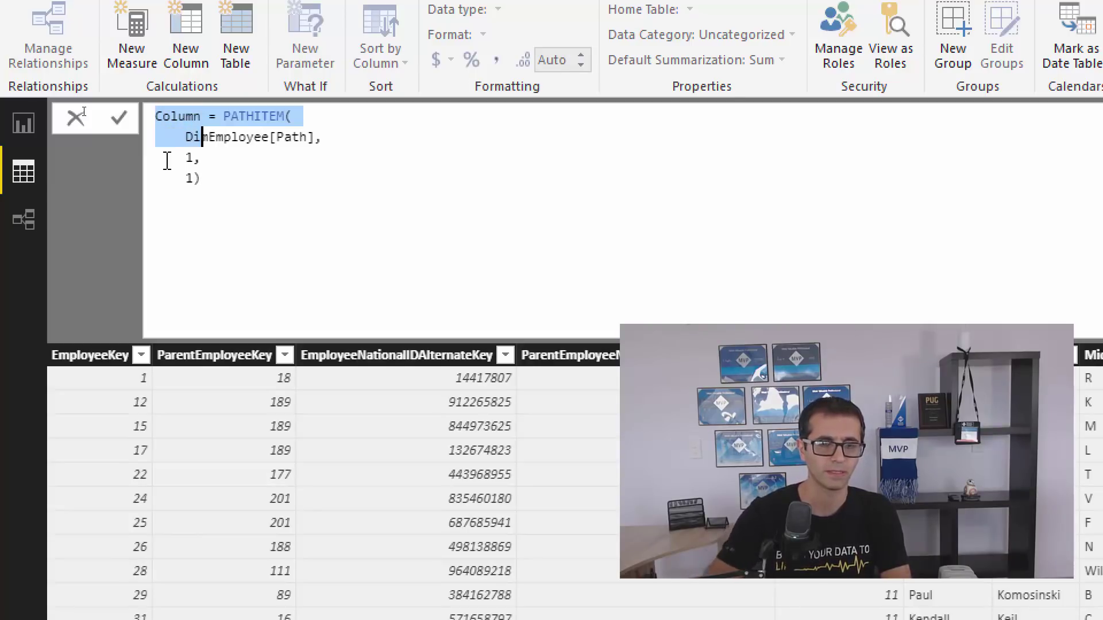
key(shift+Up)
text(Org)
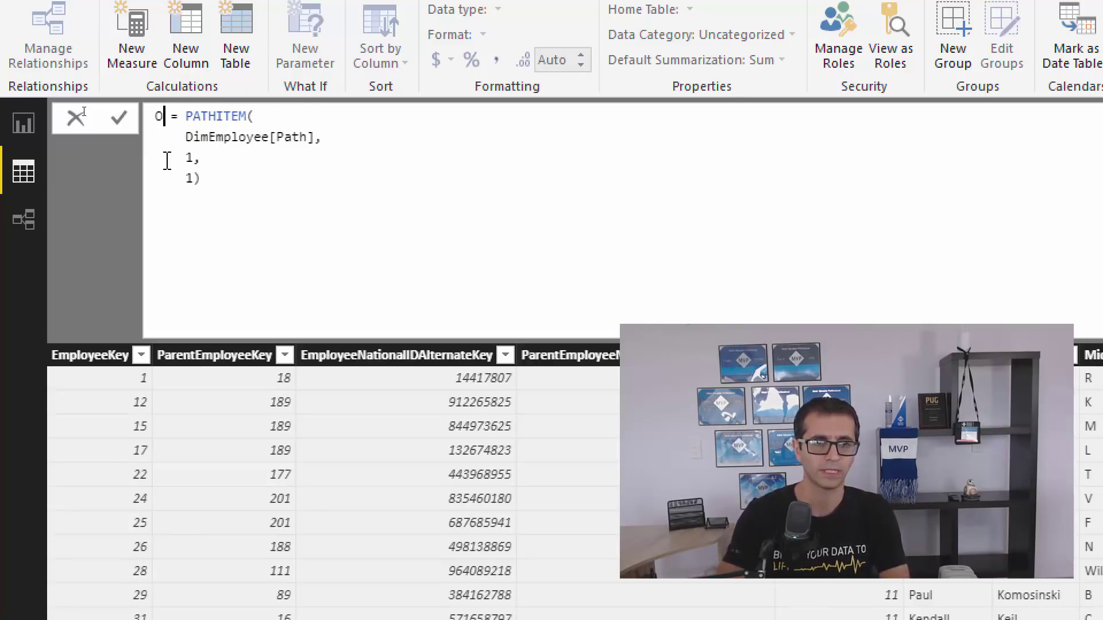
text( Lvl 1)
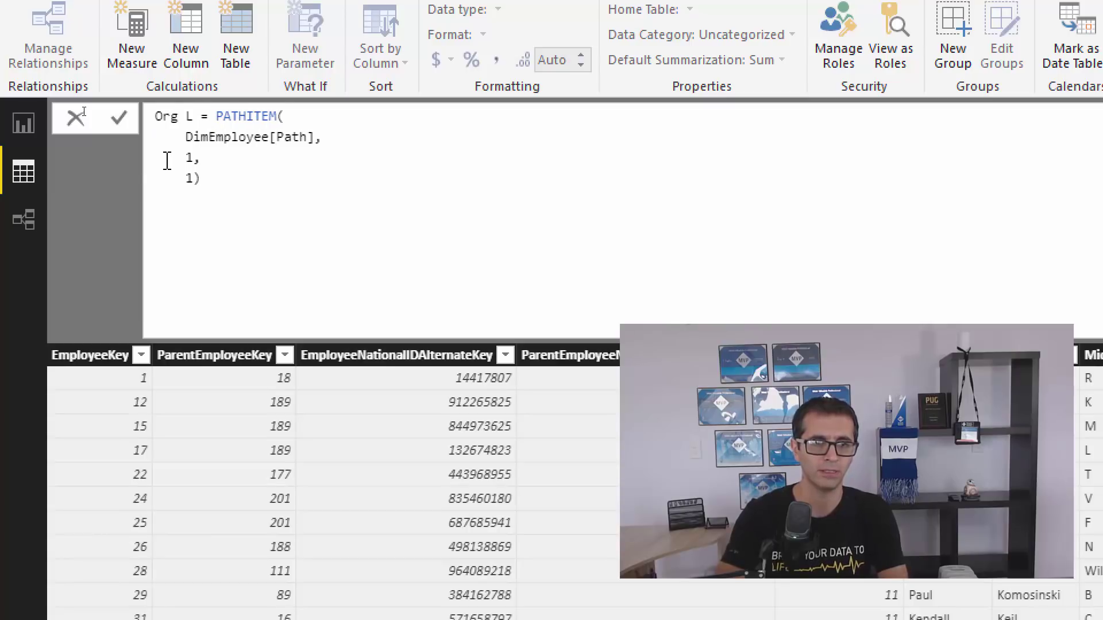
key(Return)
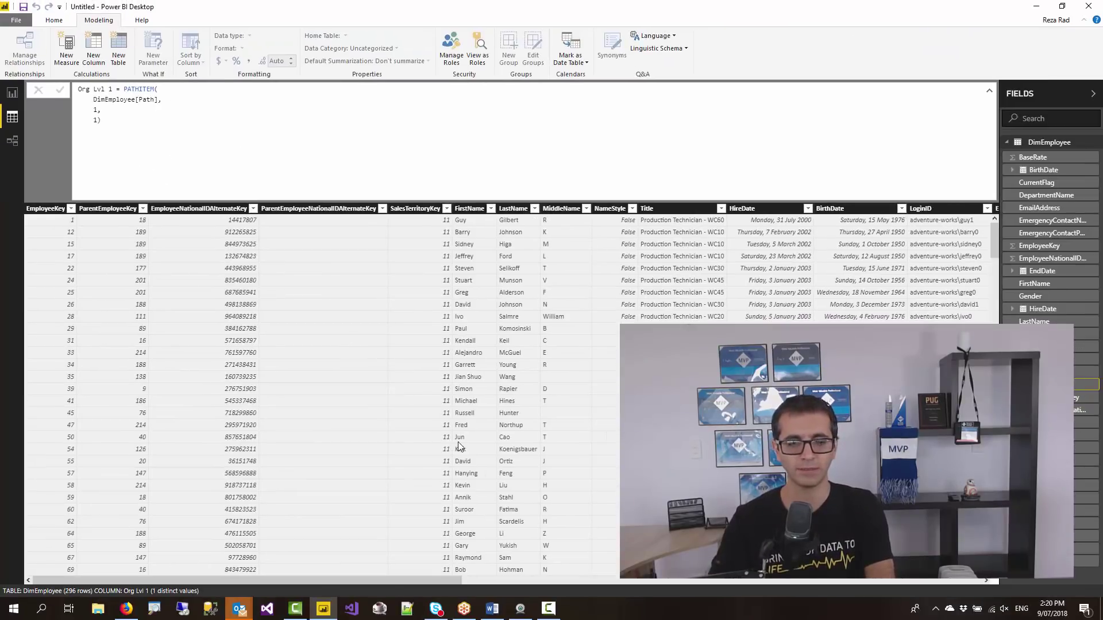
click(978, 581)
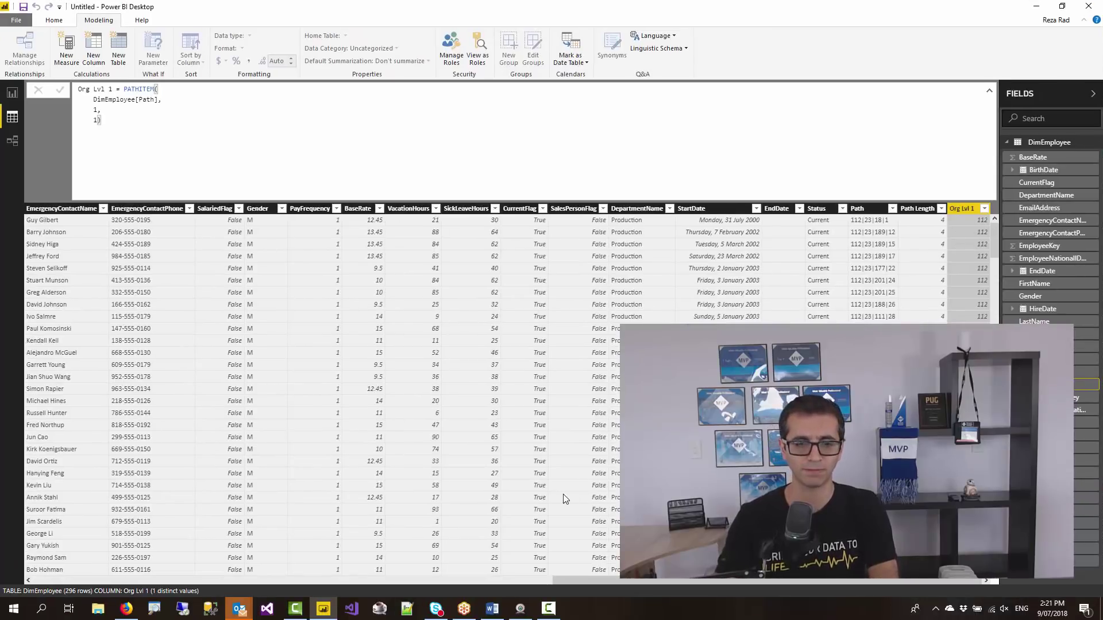
Add a calculated column to DimEmployee with the formula DimEmployee[FirstName]&" "&DimEmployee[LastName].
drag(577, 580, 192, 557)
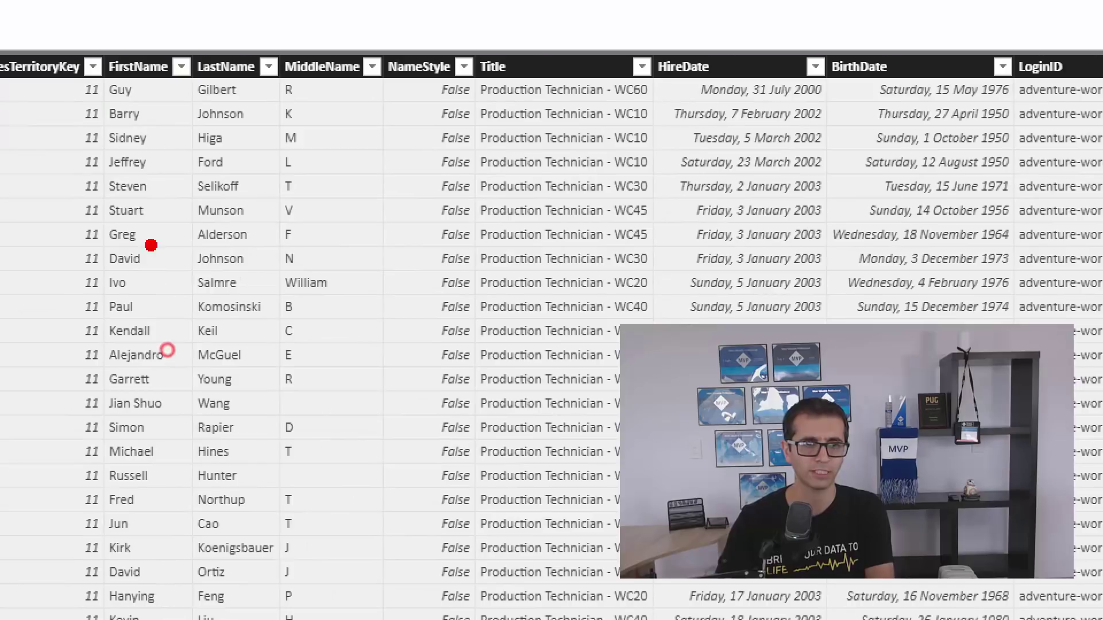
drag(92, 37, 380, 459)
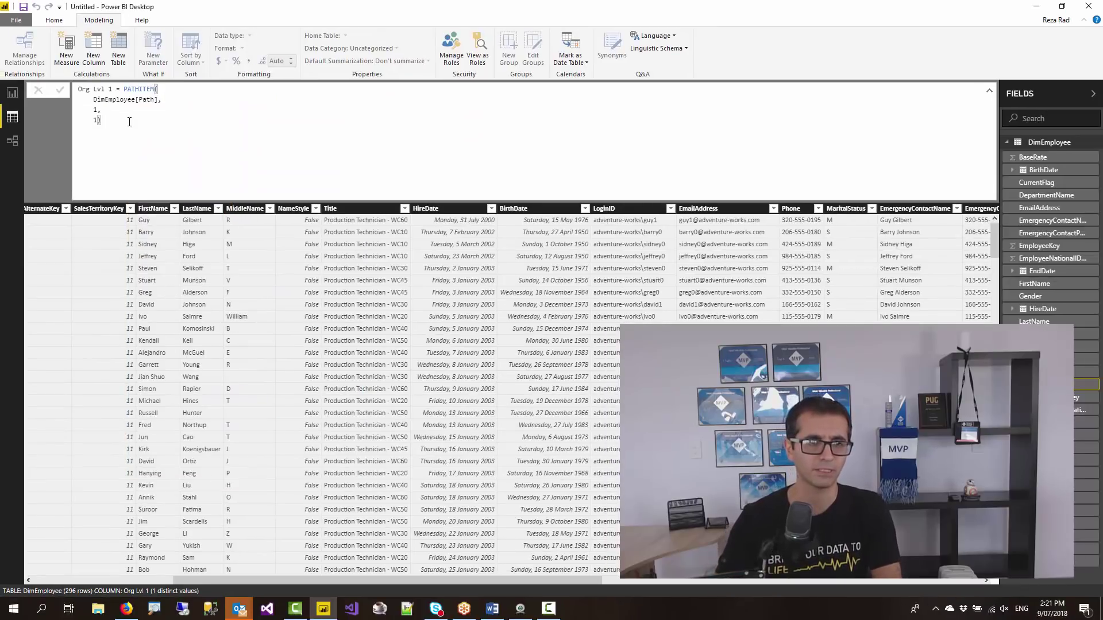
click(90, 49)
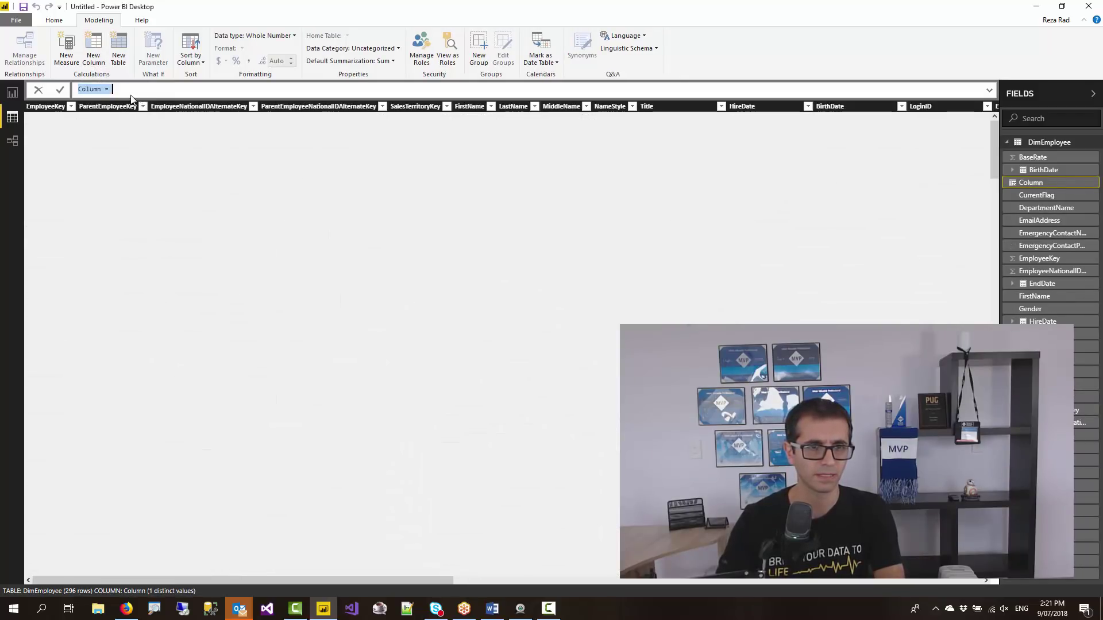
click(123, 92)
text(DimEmployee[FirstName]&" )
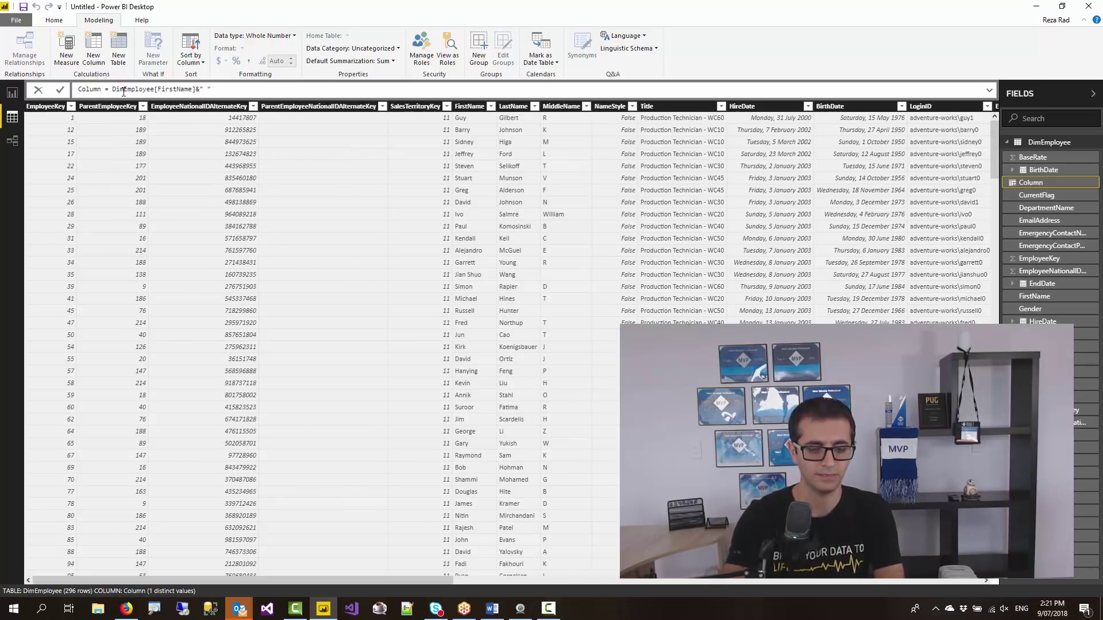
text("&)
text(DimEmployee[LastName])
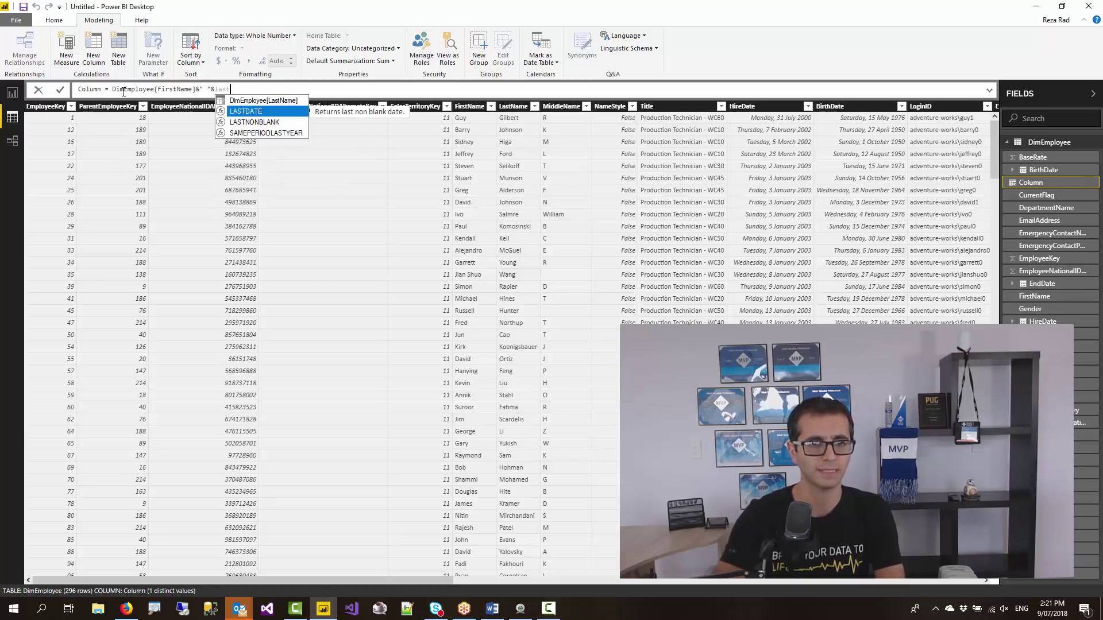
Name the combined first and last name column Full name and commit it.
key(shift+Right)
key(shift+Right)
key(shift+Right)
key(shift+Right)
key(shift+Right)
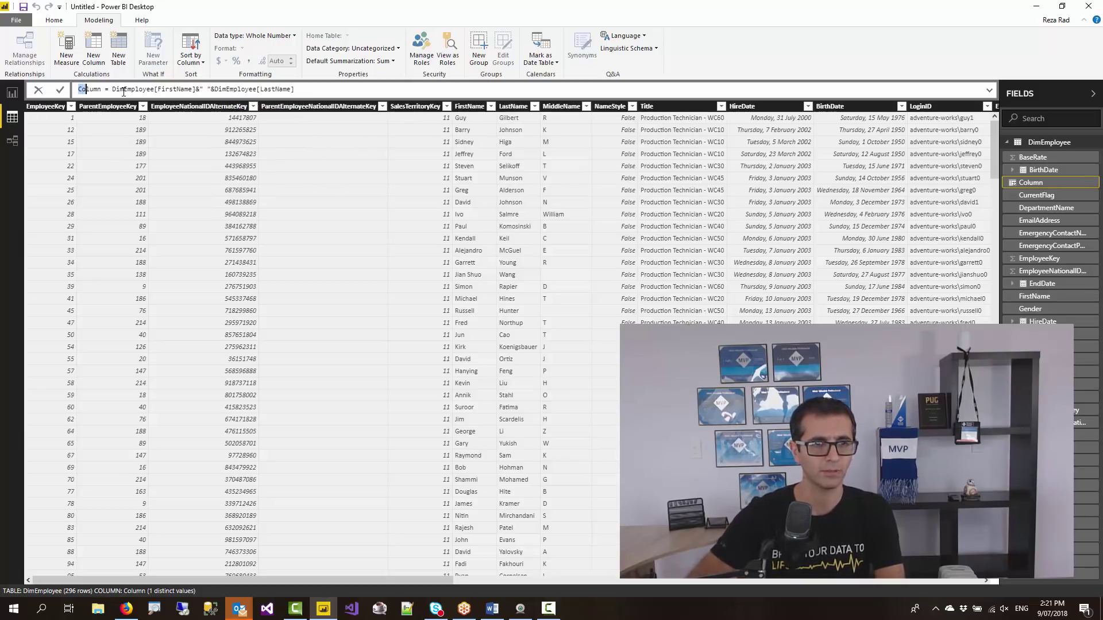
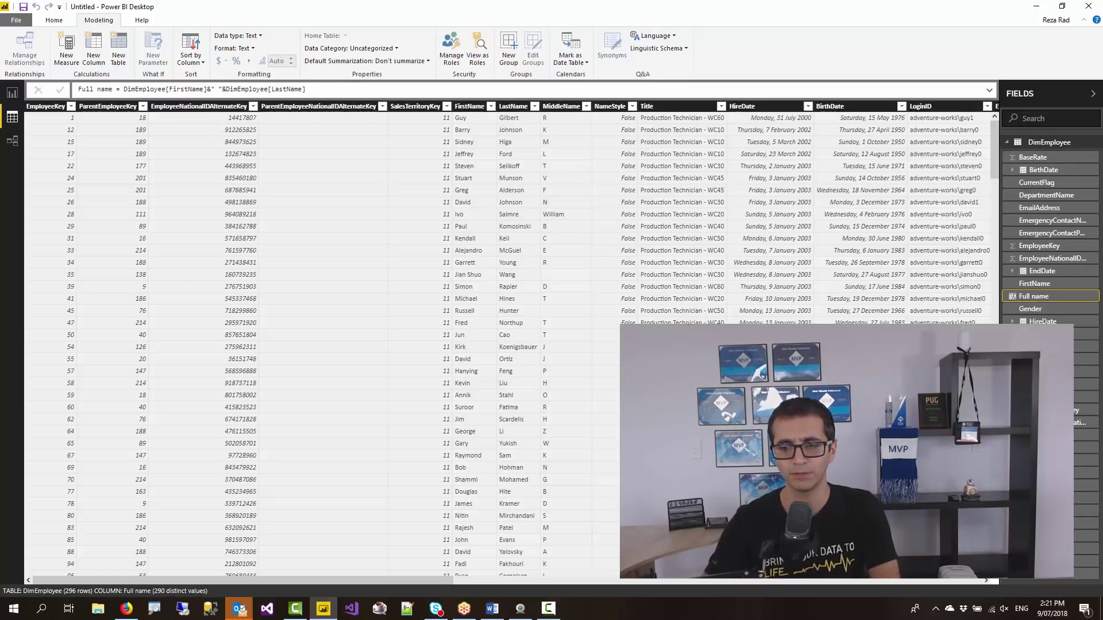
Open the Org Lvl 1 column's formula for editing and move the PATHITEM expression two lines below the column name.
click(1051, 397)
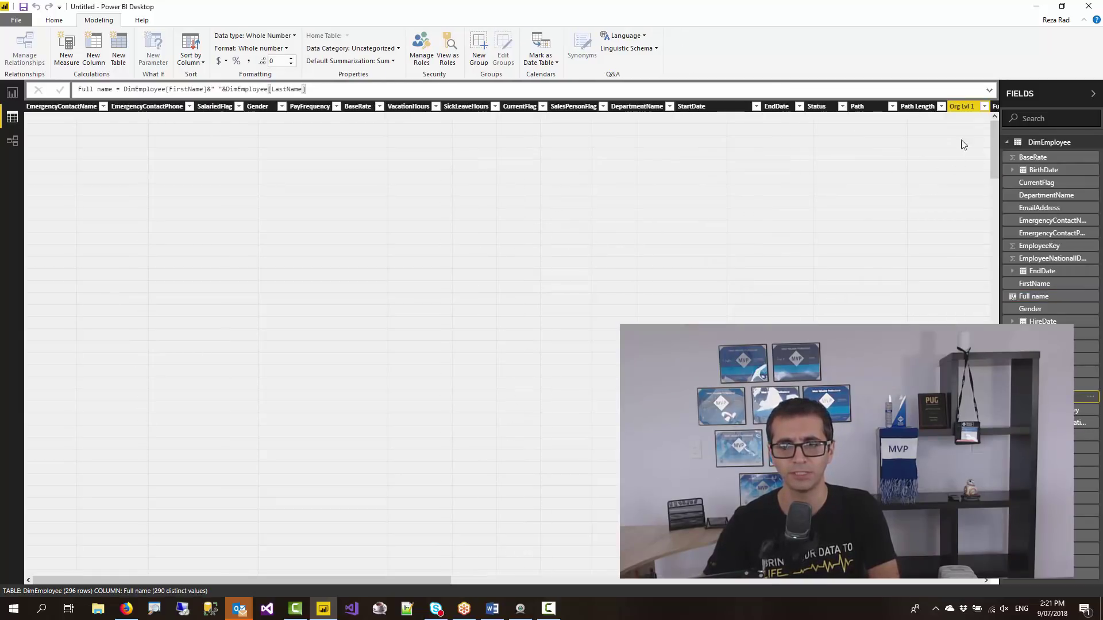
click(991, 91)
click(990, 91)
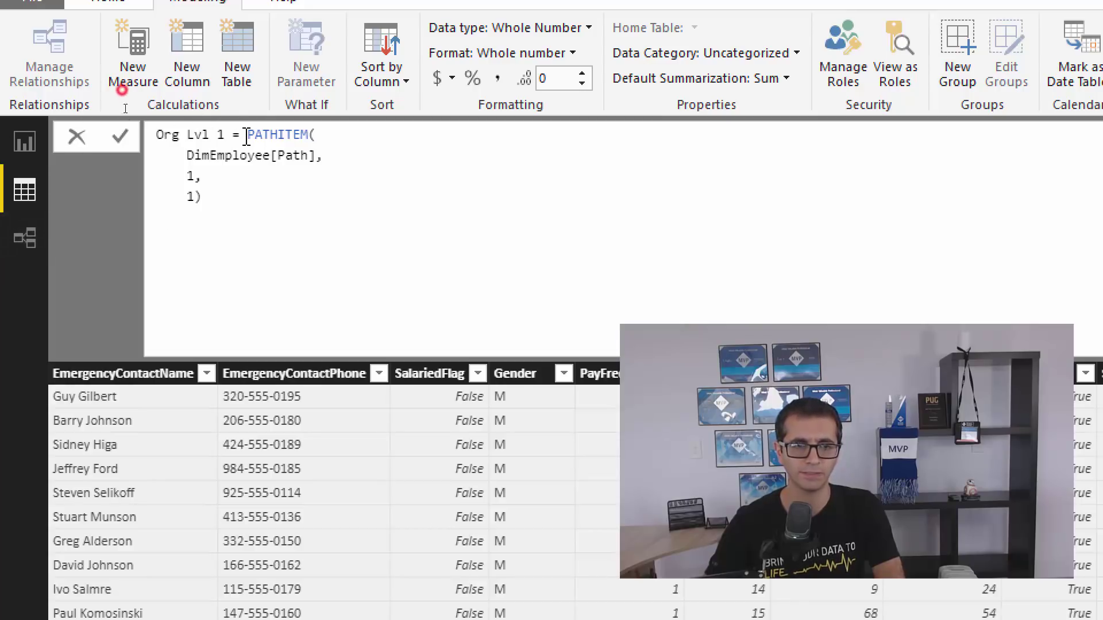
drag(245, 137, 251, 207)
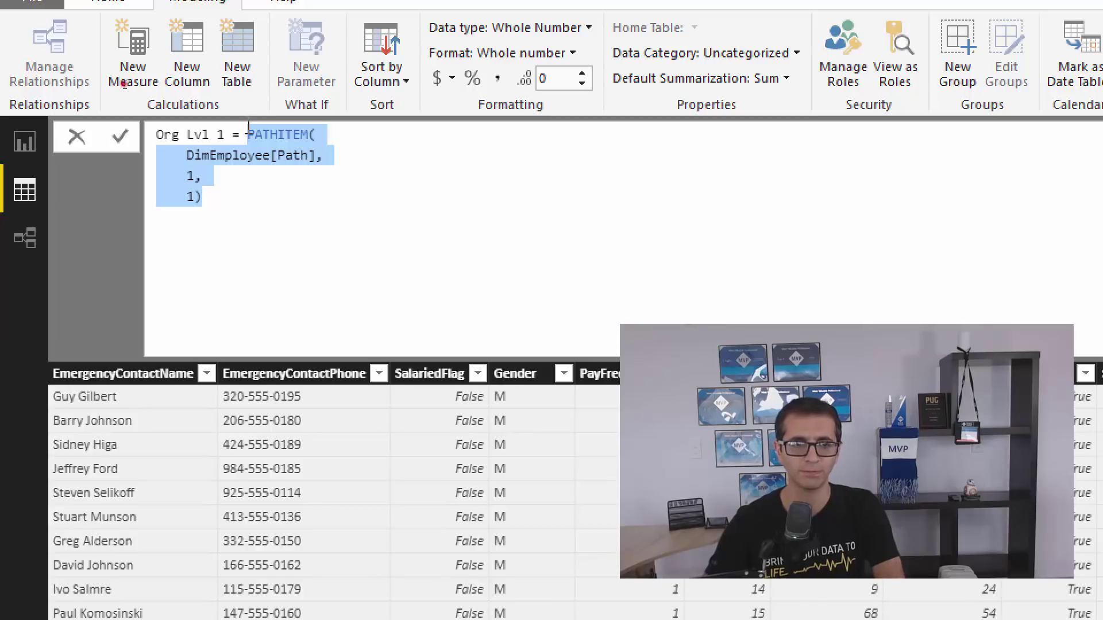
click(275, 163)
key(shift+Return)
key(shift+Return)
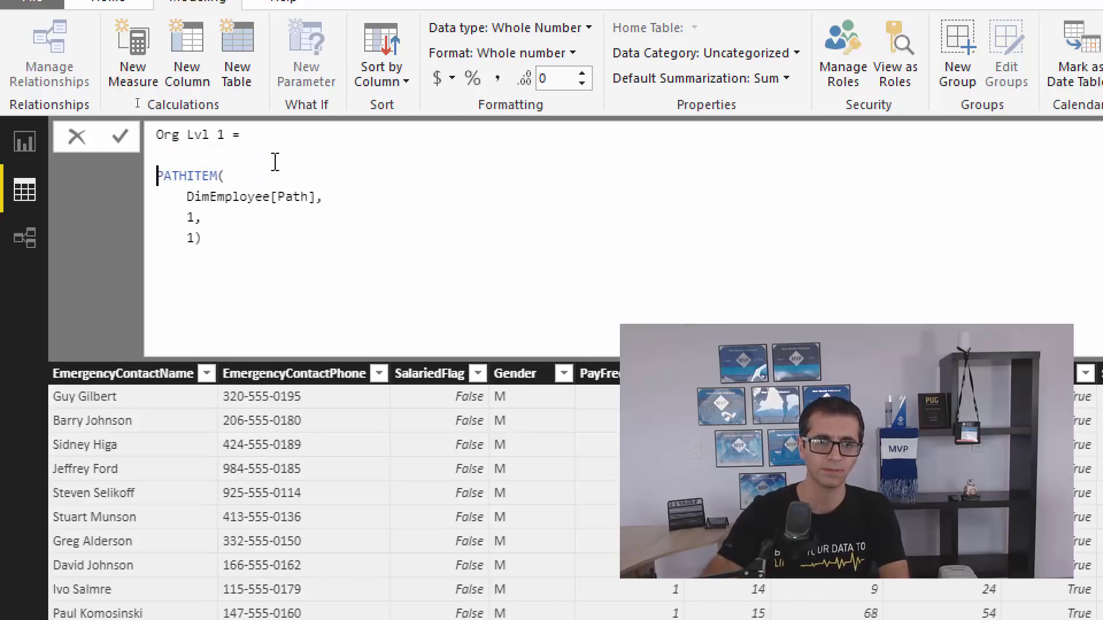
Insert LOOKUPVALUE ahead of PATHITEM in the Org Lvl 1 formula, with DimEmployee[Full name] as the result column.
text(l)
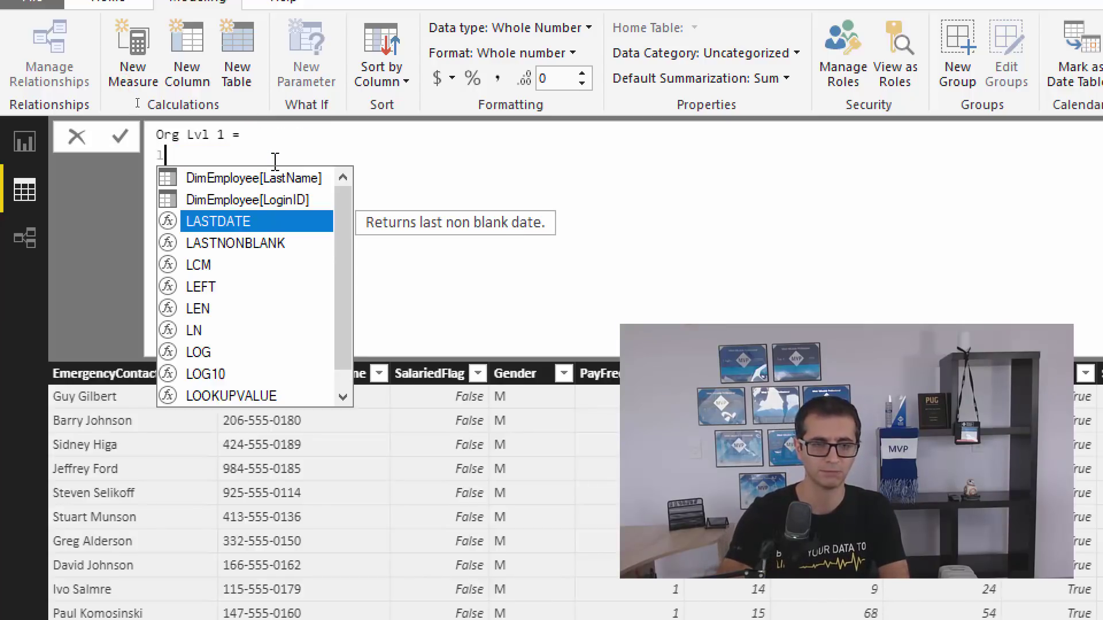
text(oo)
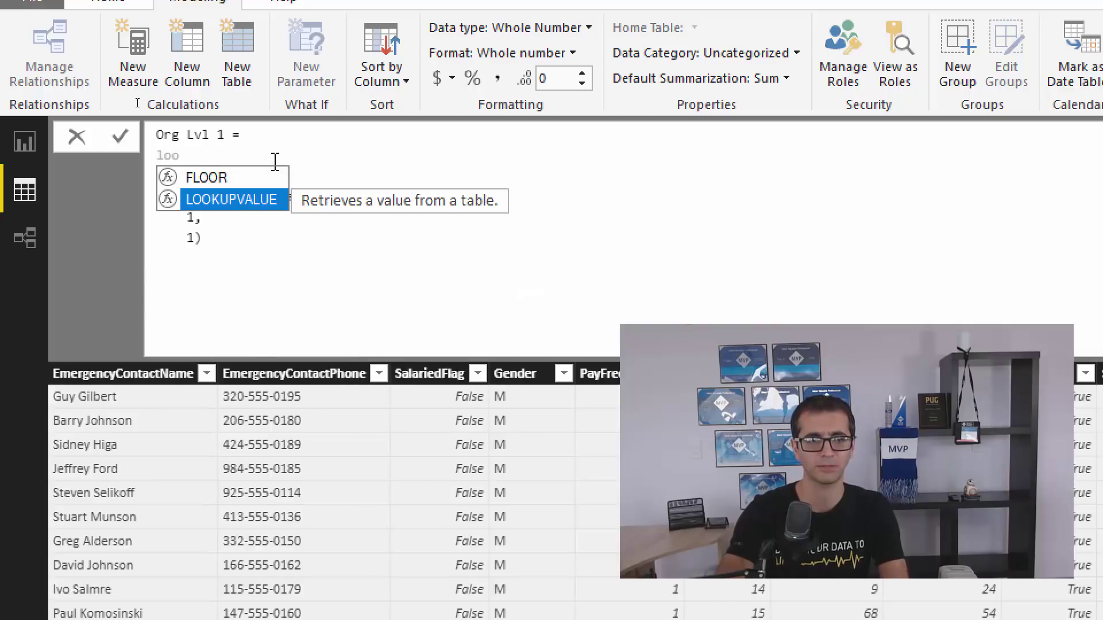
key(Tab)
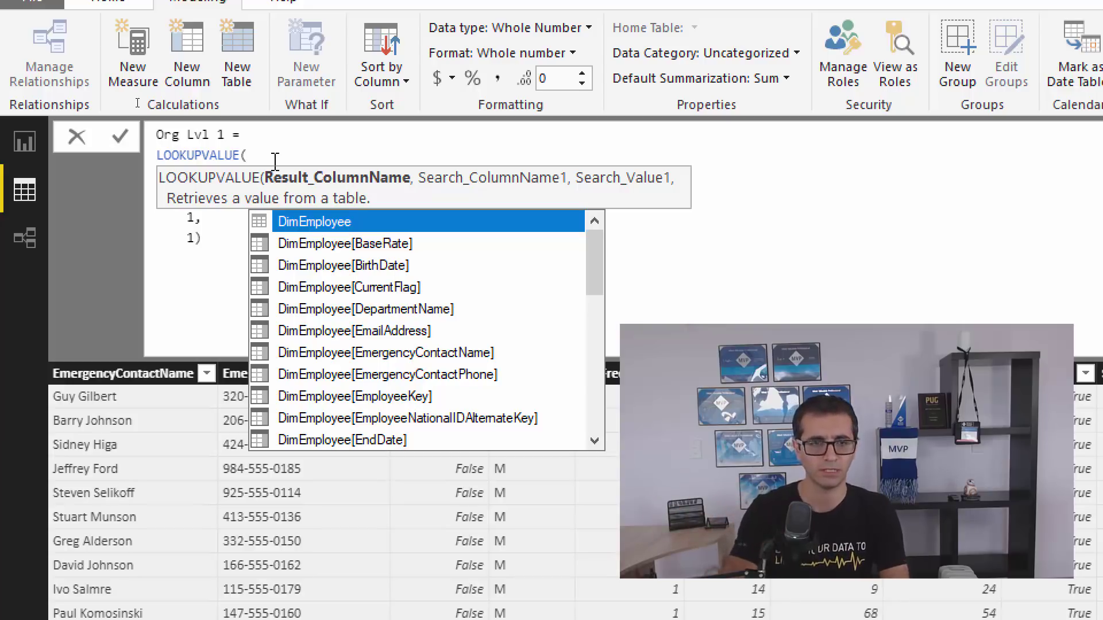
key(shift+Return)
key(Tab)
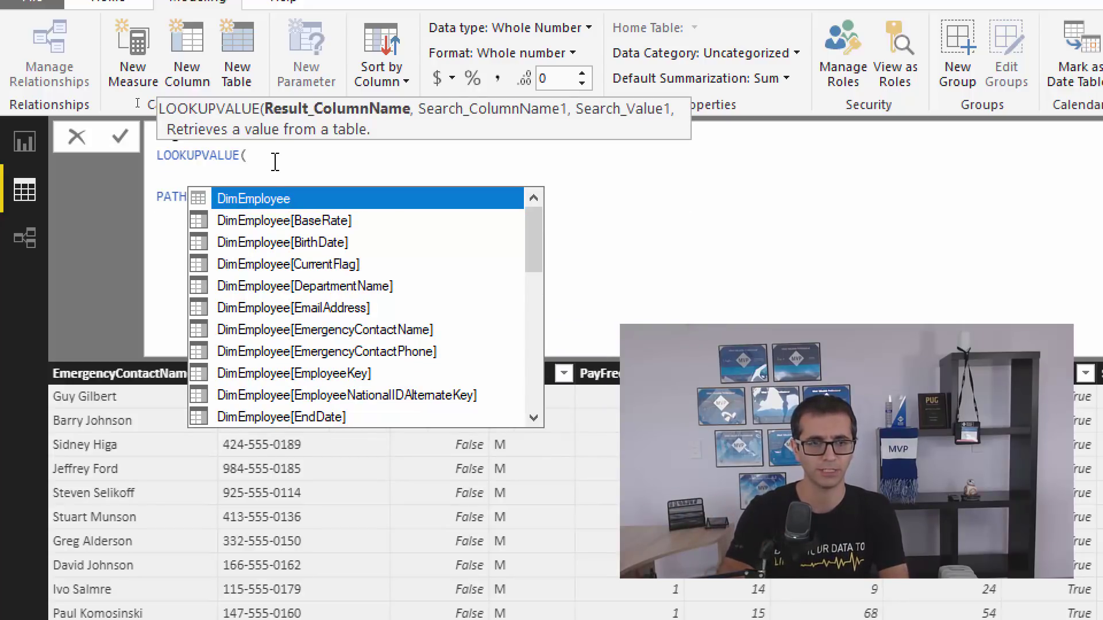
text(fulln)
key(BackSpace)
text(name)
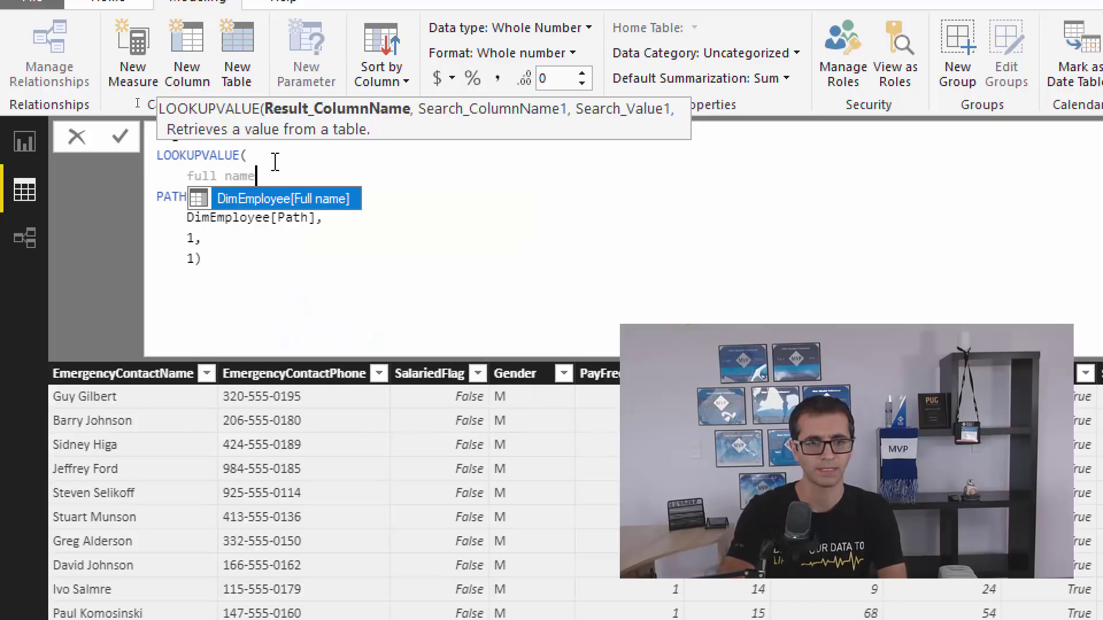
key(Tab)
text(,)
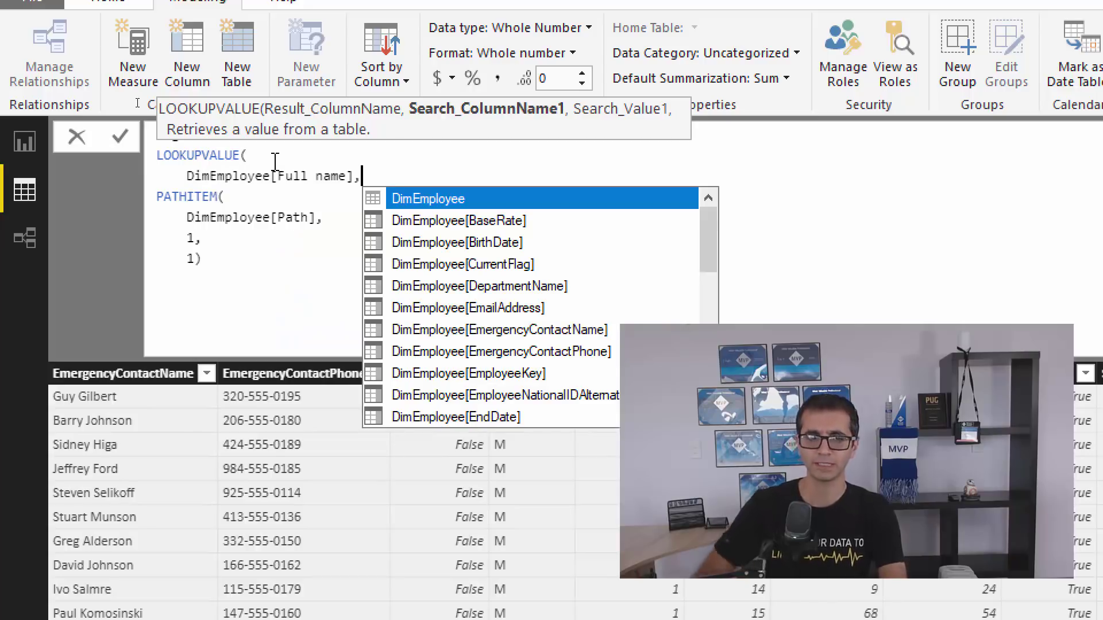
Add DimEmployee[EmployeeKey] on a new line as the search column of LOOKUPVALUE.
key(shift+Return)
key(Tab)
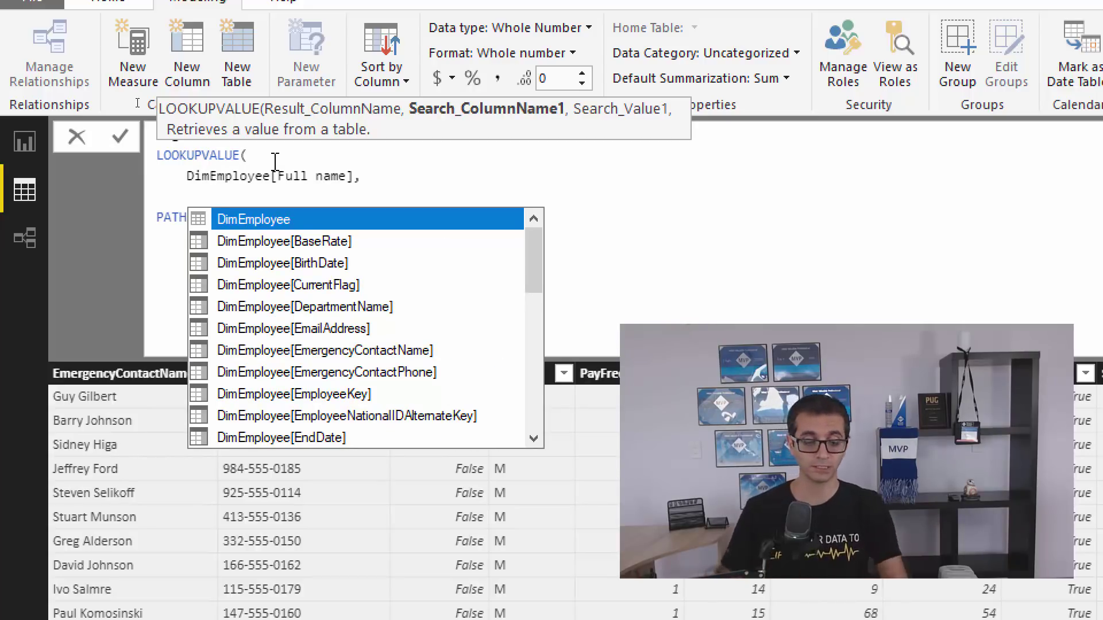
text(empl)
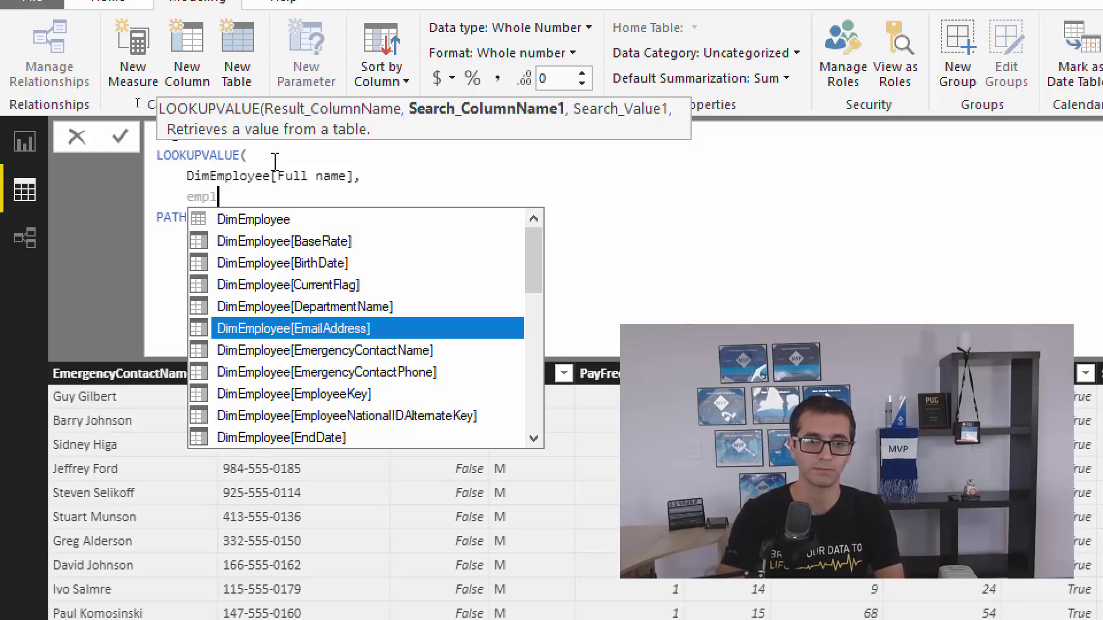
text(oyeeke)
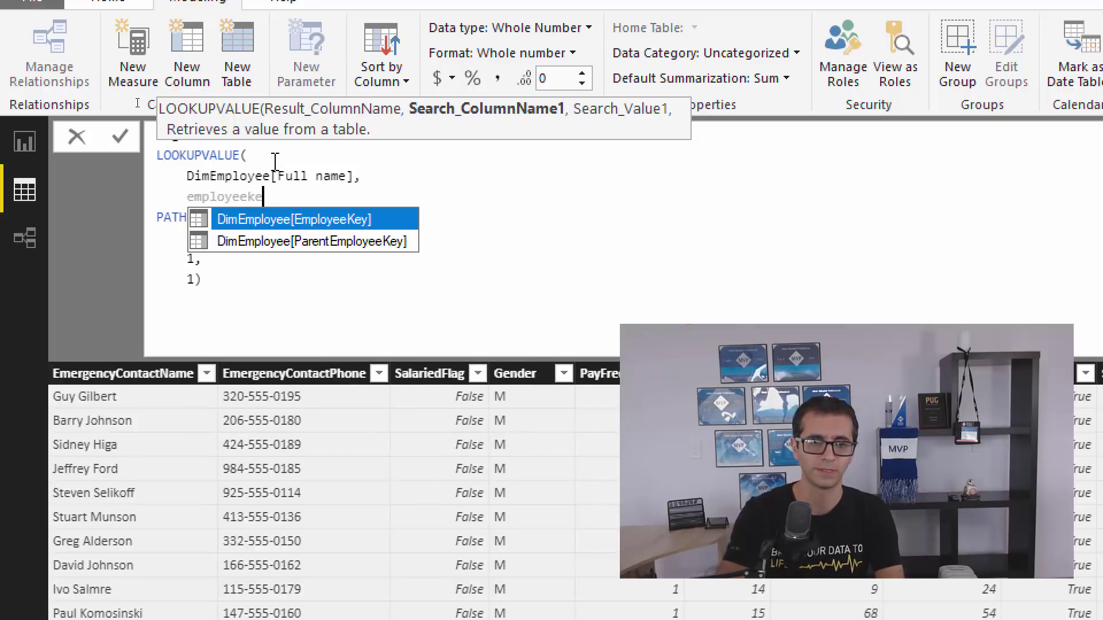
key(Tab)
text(,)
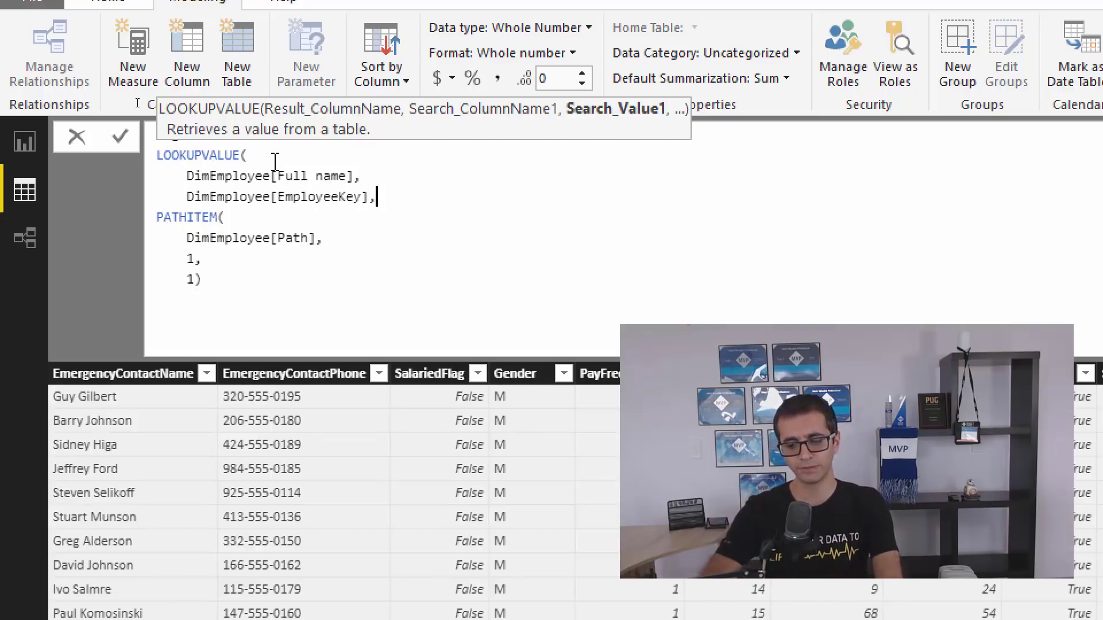
Close LOOKUPVALUE after the PATHITEM expression as its search value, commit the formula, and check the Org Lvl 1 values in the table.
key(Down)
key(Home)
key(shift+End)
key(shift+Down)
key(shift+Down)
key(shift+Down)
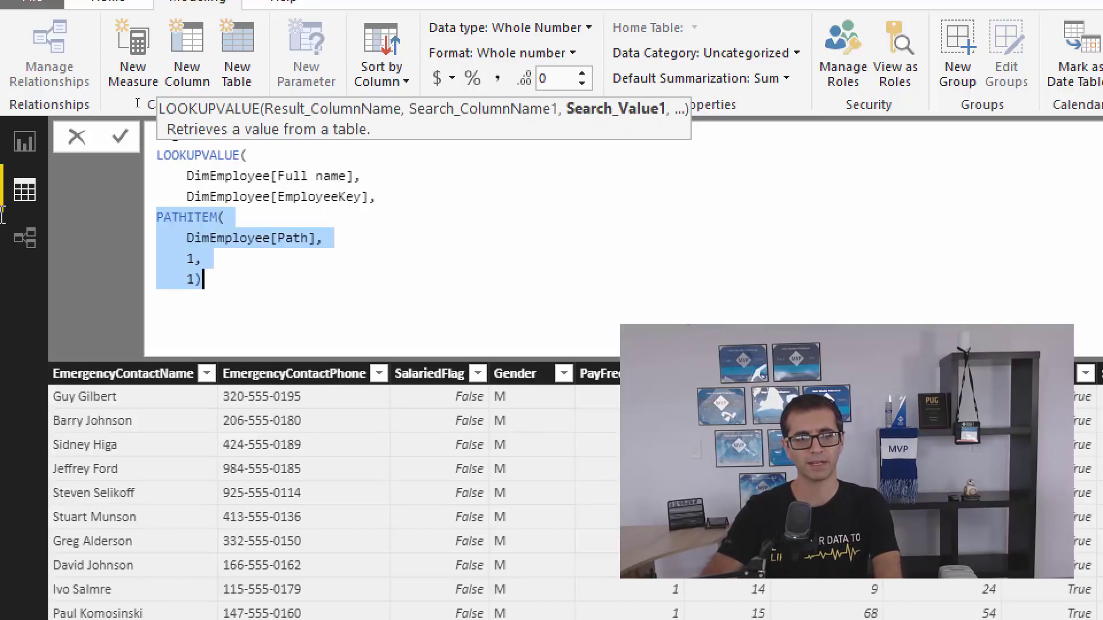
key(Right)
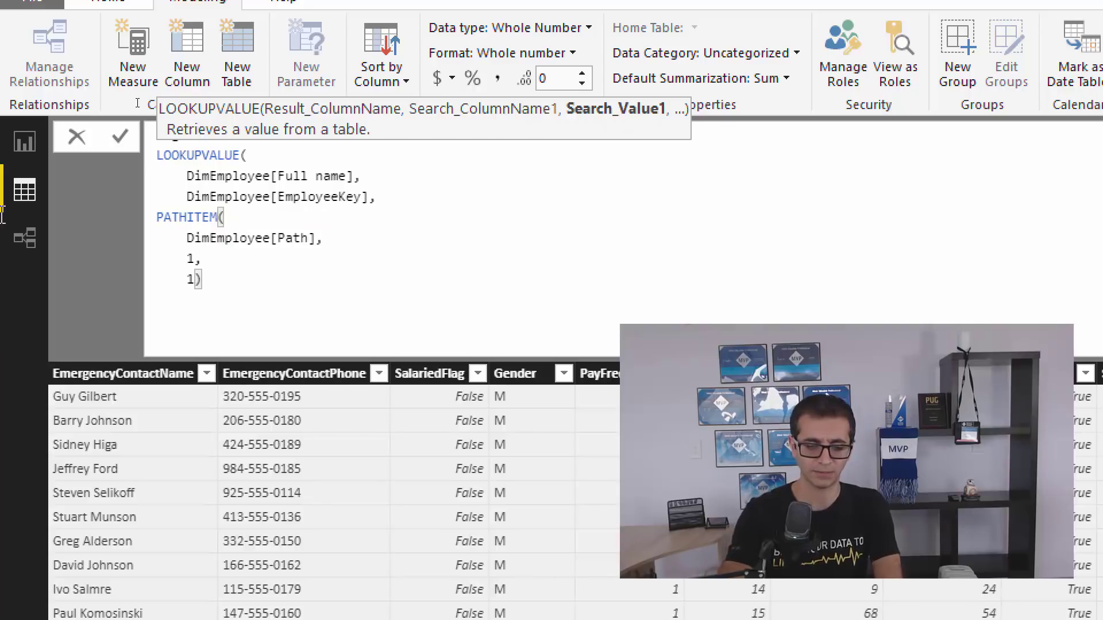
text())
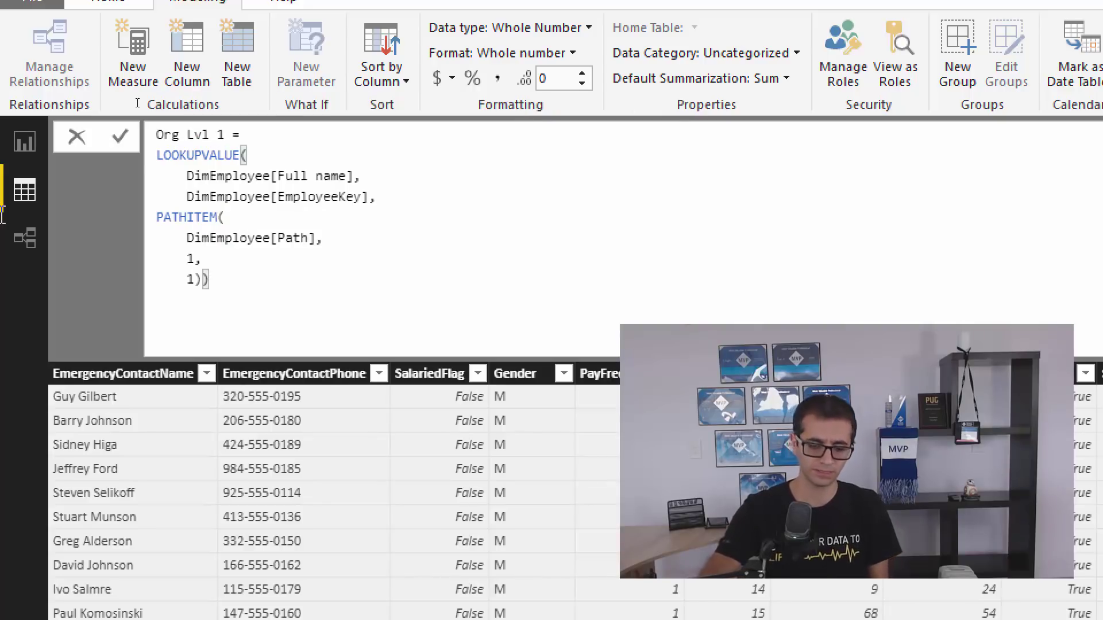
key(Return)
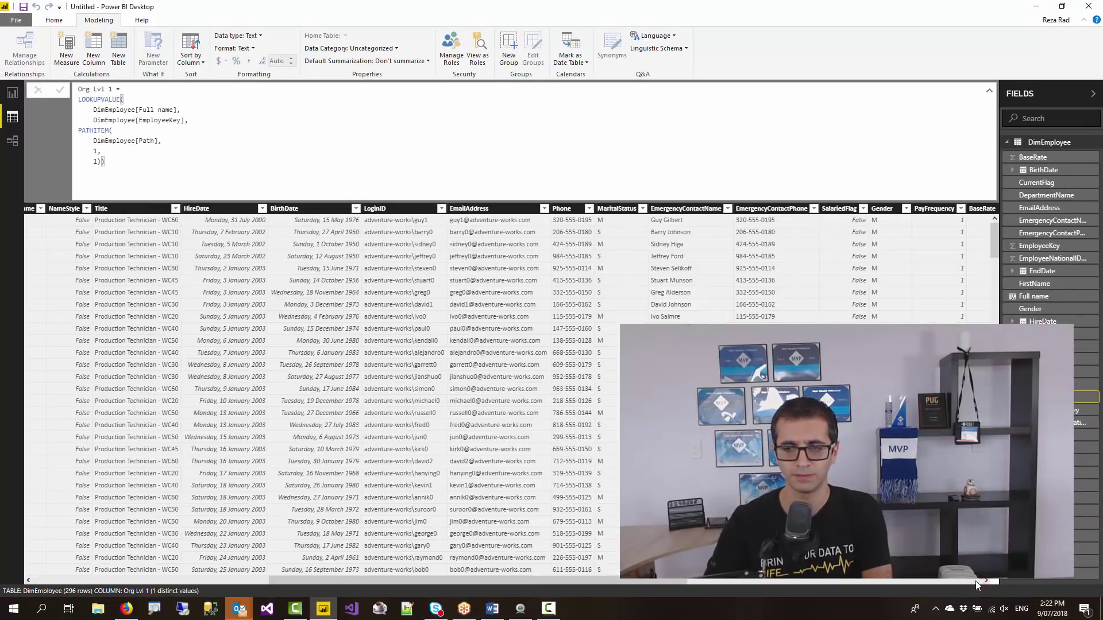
click(957, 579)
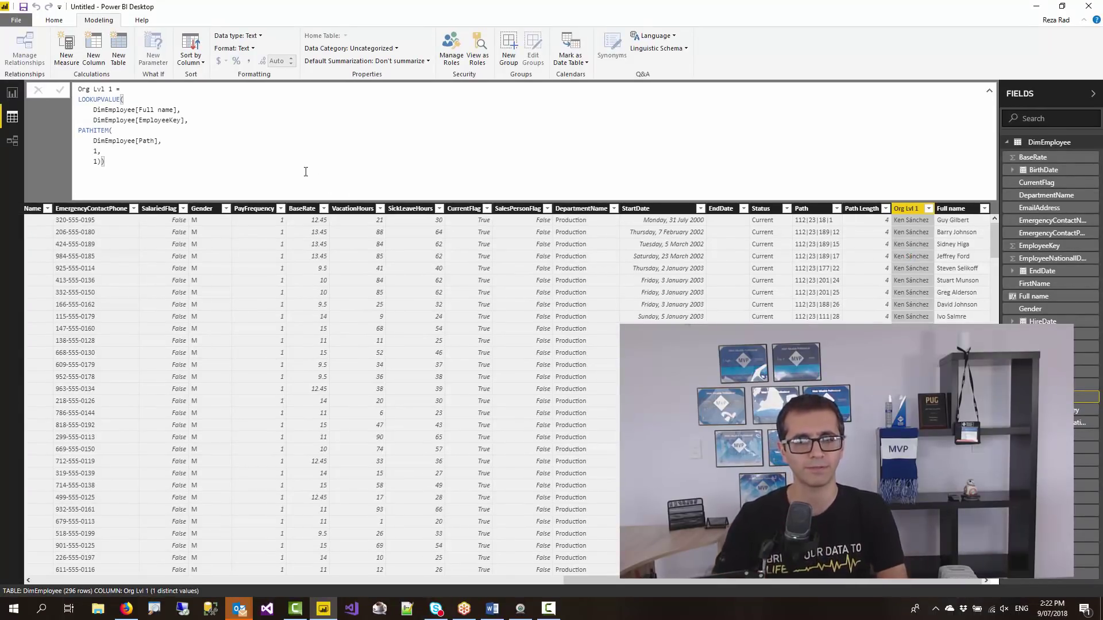
Copy the complete Org Lvl 1 formula into a new calculated column in DimEmployee.
drag(122, 165, 79, 91)
key(ctrl+c)
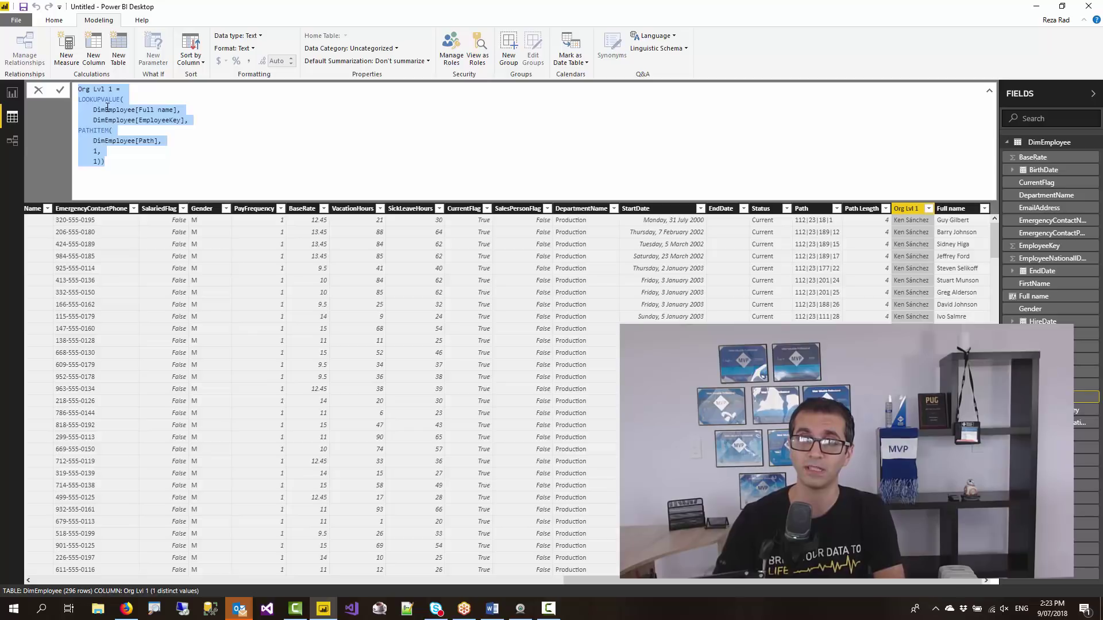
click(105, 67)
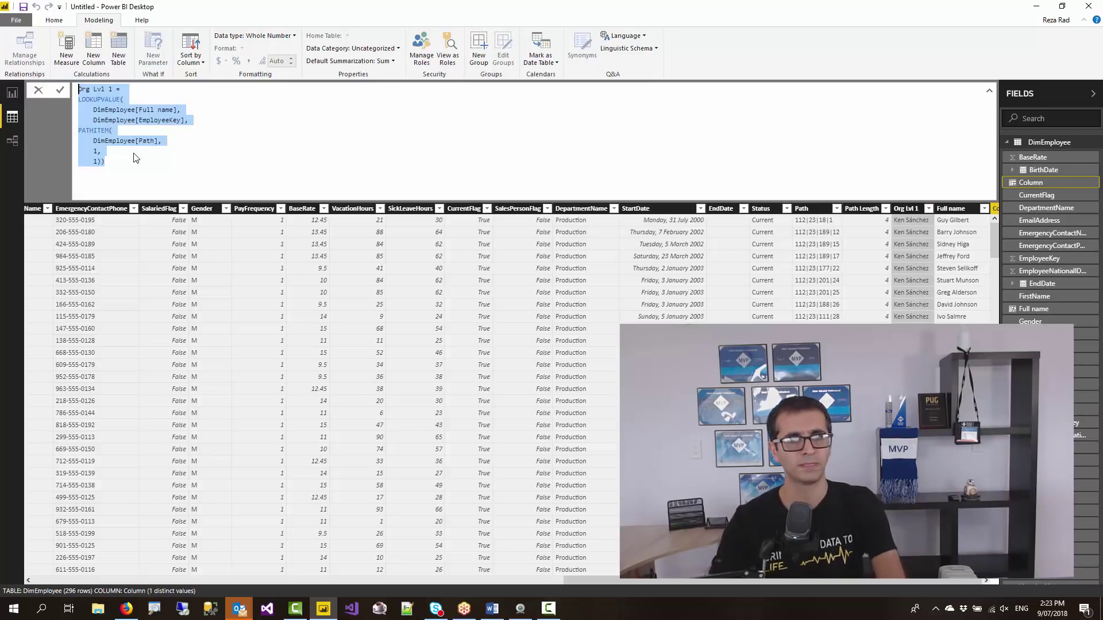
key(ctrl+v)
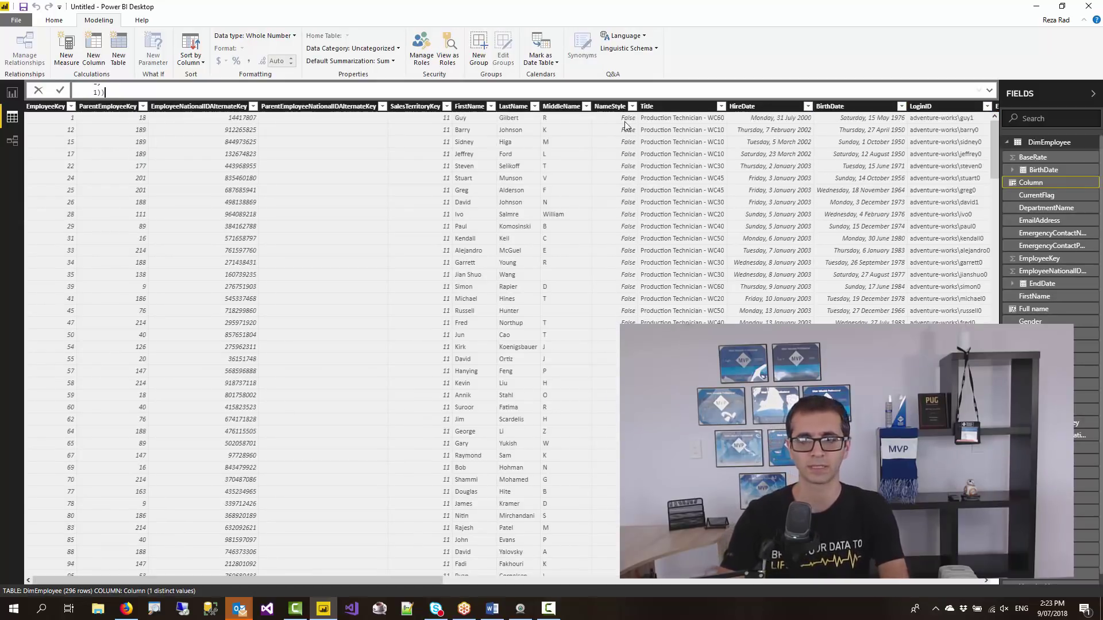
click(988, 90)
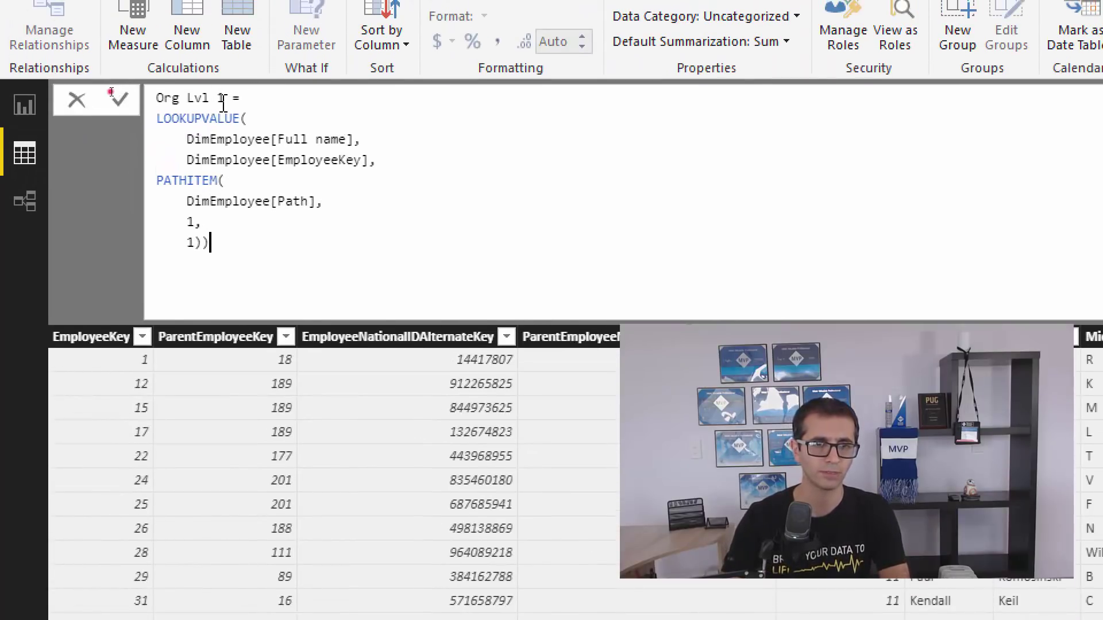
Rename the copied column Org Lvl 2, set its PATHITEM position to 2, and commit it.
click(116, 101)
key(Delete)
text(2)
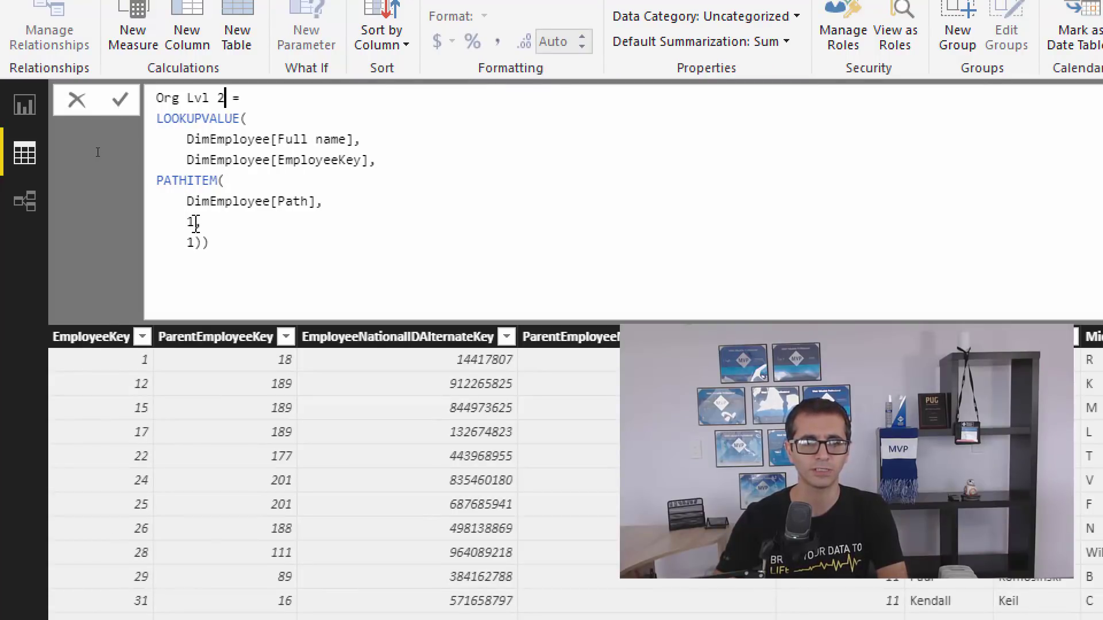
key(BackSpace)
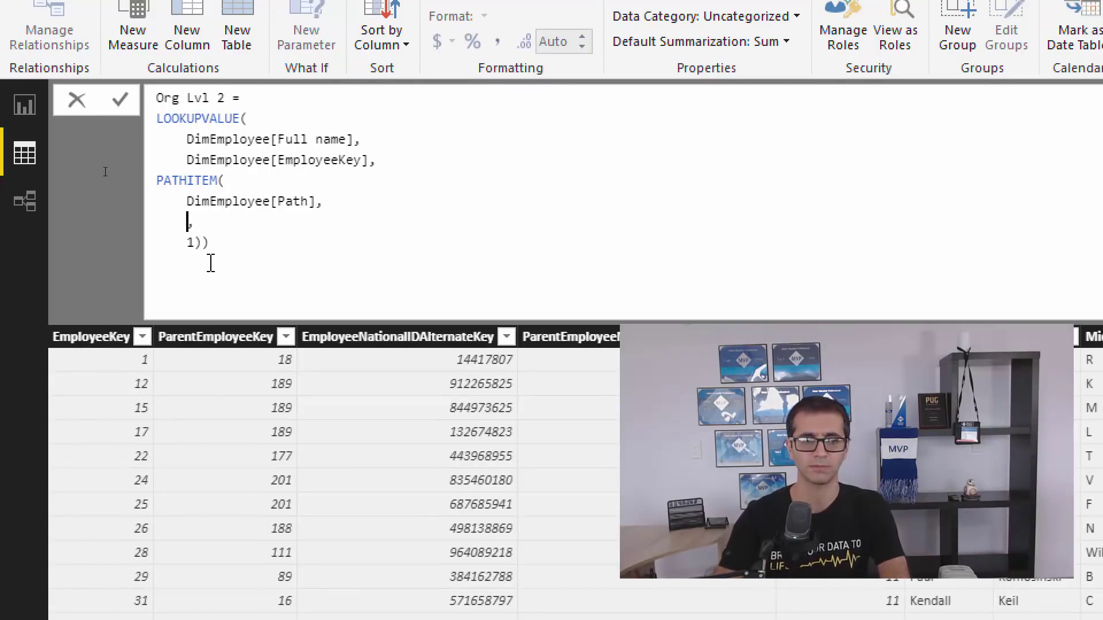
text(2)
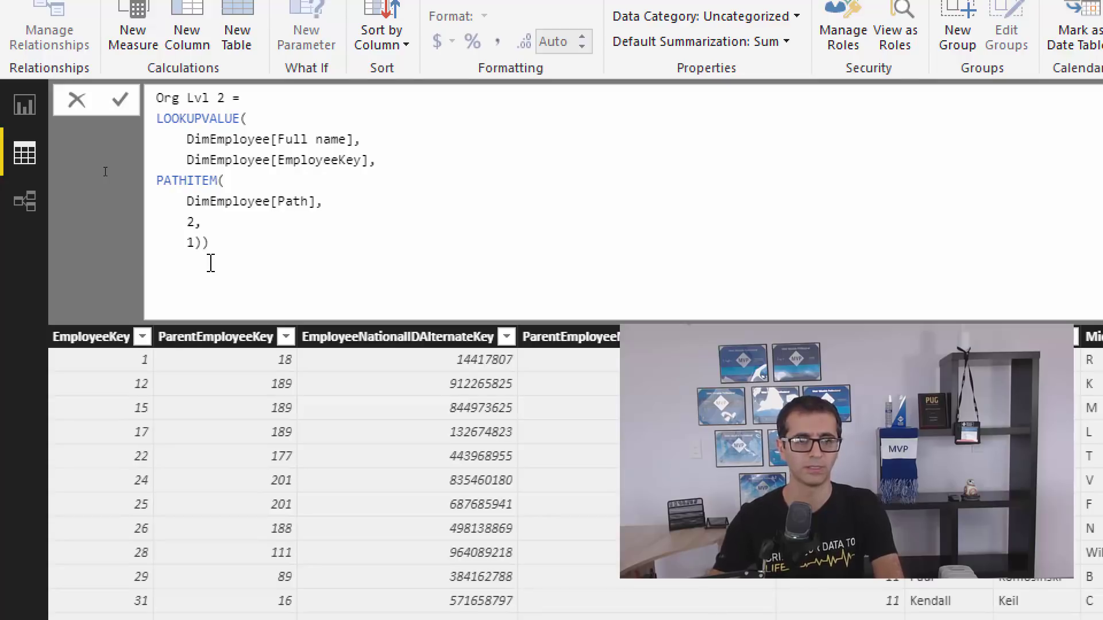
click(120, 100)
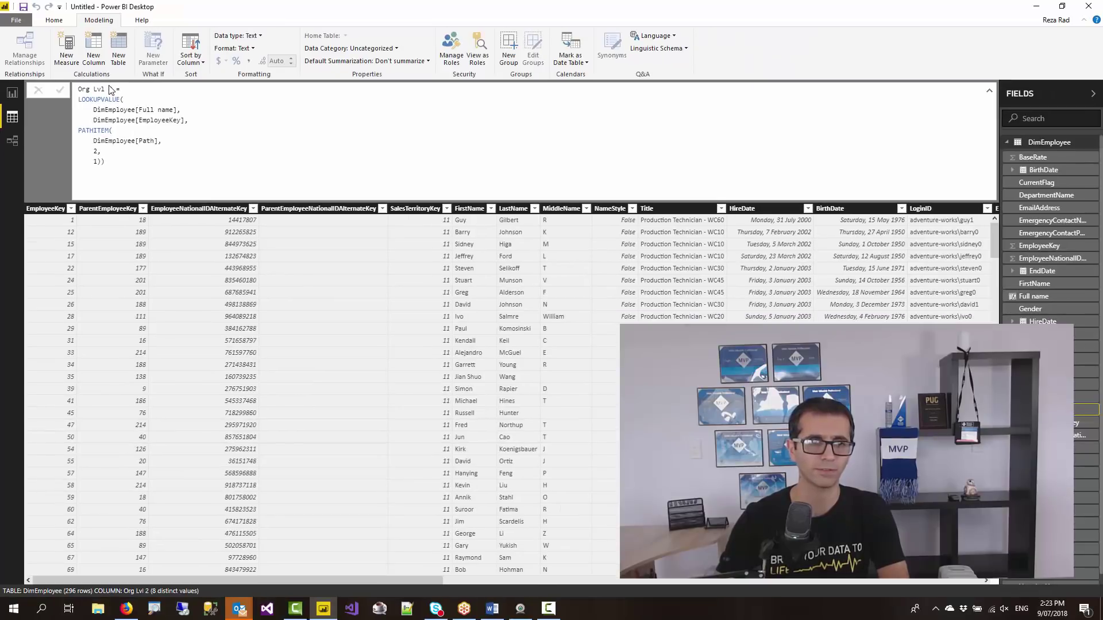
Add another calculated column to DimEmployee and paste the copied Org Lvl 1 formula into it.
click(93, 49)
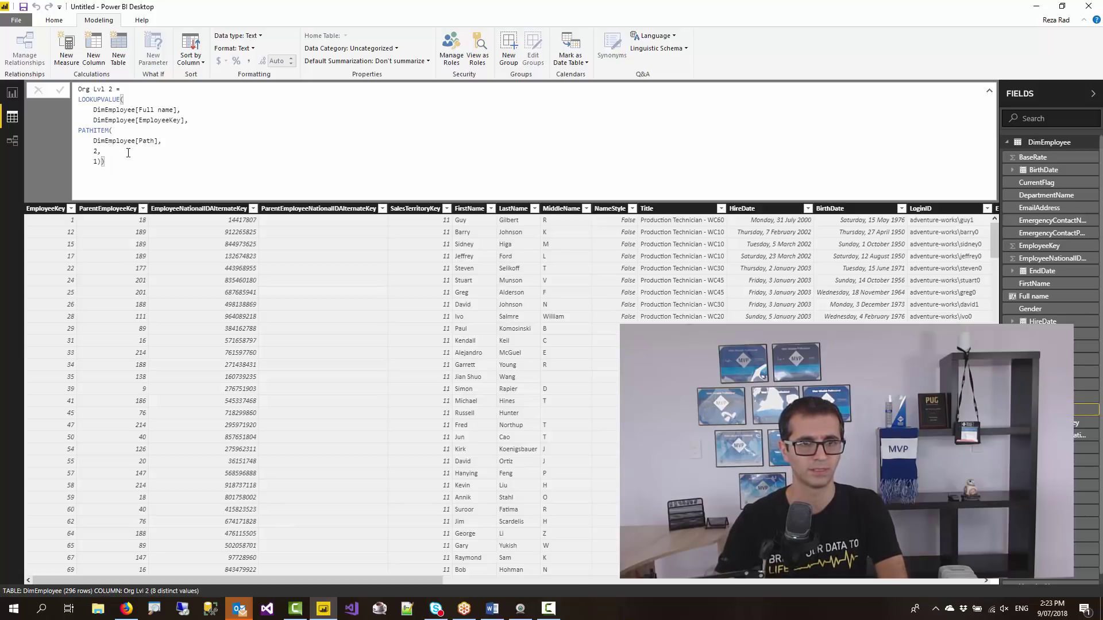
click(98, 50)
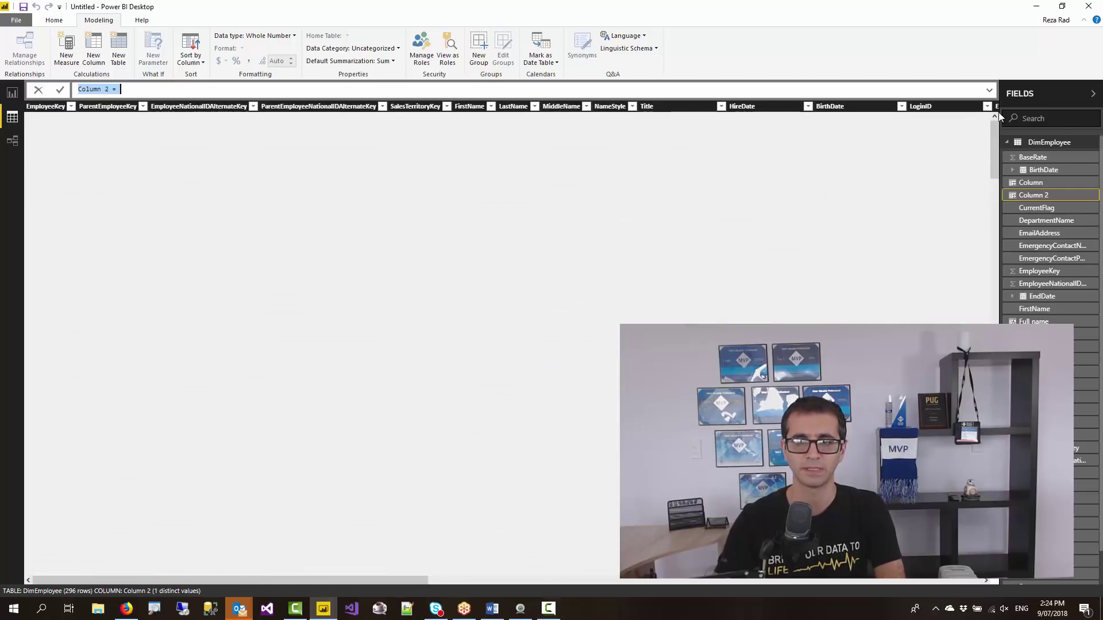
click(989, 91)
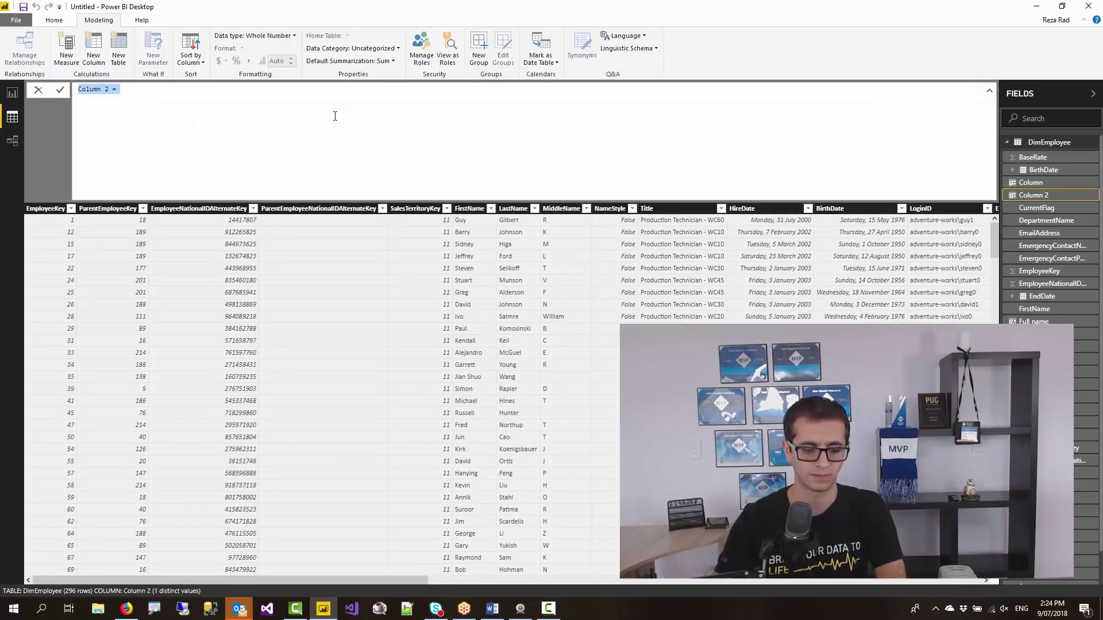
text(Org Lvl 1 = LOOKUPVALUE(     DimEmployee[Full name],     DimEmployee[EmployeeKey], PATHITEM(     DimEmployee[Path],     1,     1)))
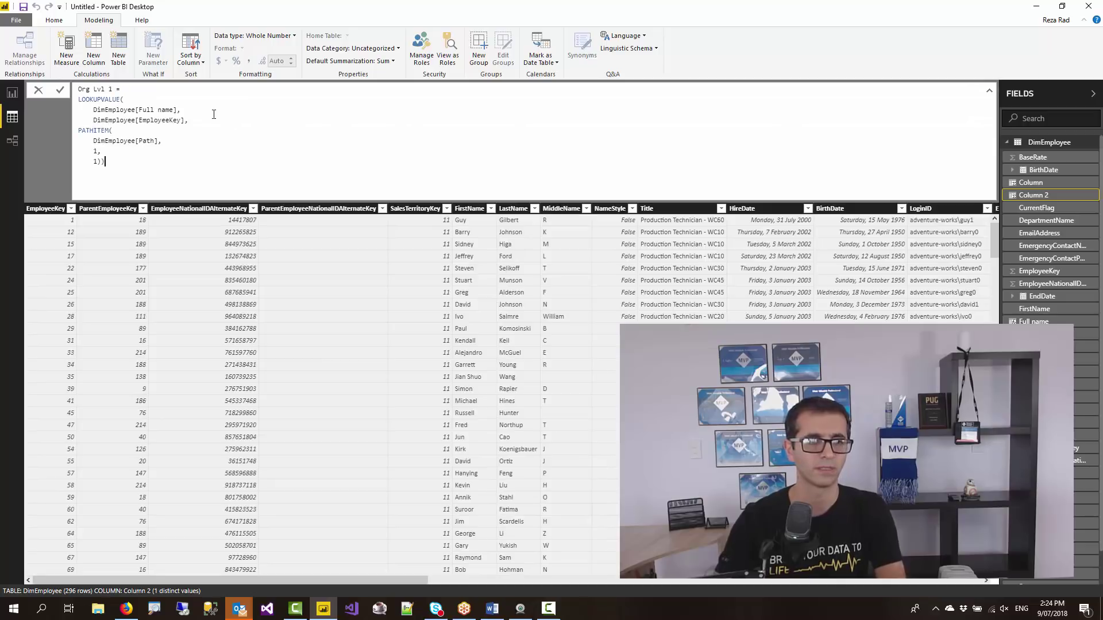
Rename the pasted column Org Lvl 3, set its PATHITEM position to 3, and commit it.
double_click(111, 88)
text(3)
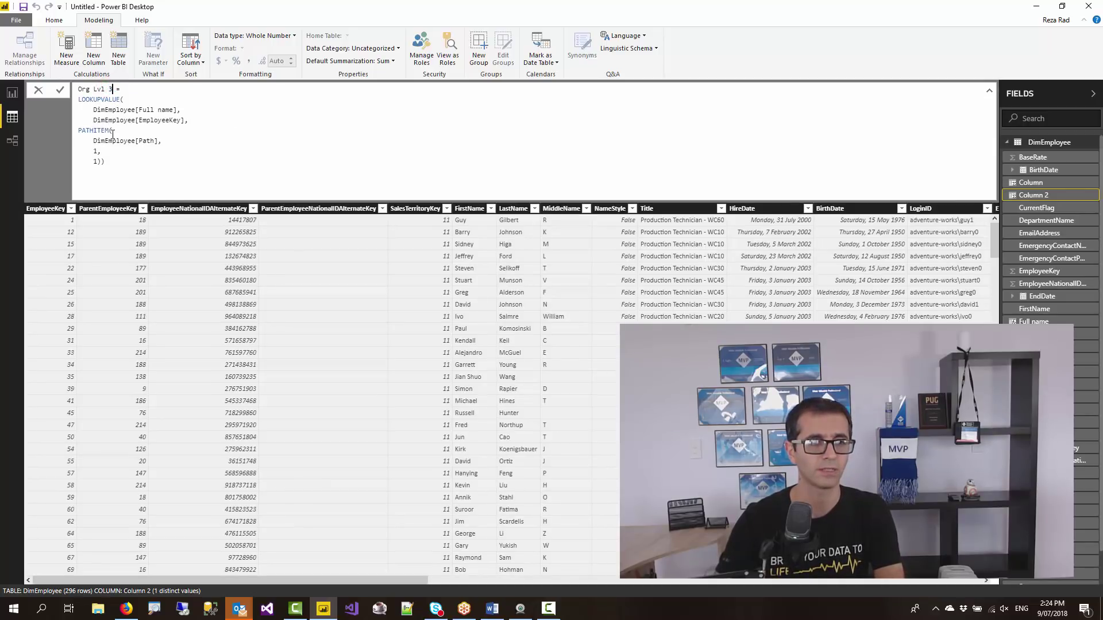
text(3)
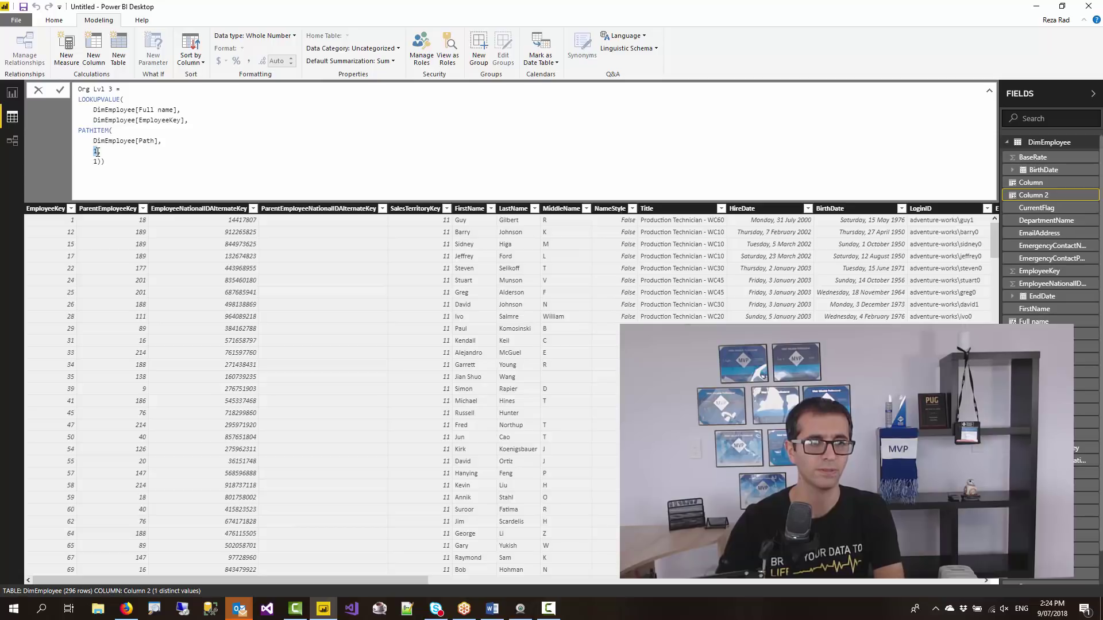
key(Return)
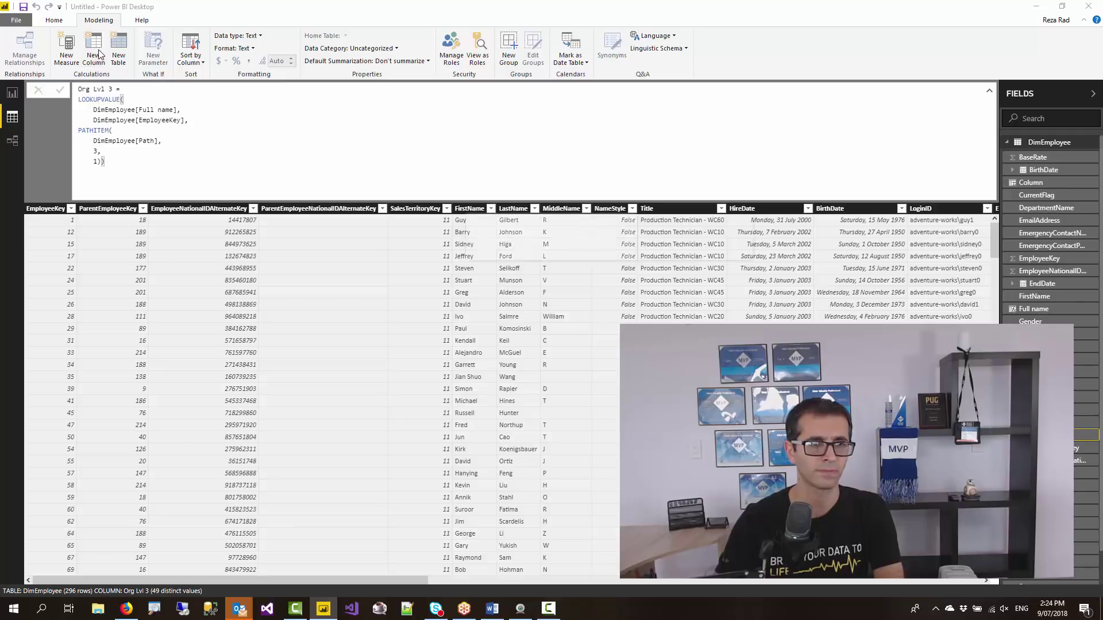
Add an Org Lvl 4 calculated column to DimEmployee from the copied Org Lvl 1 formula, with its PATHITEM position set to 4.
click(92, 63)
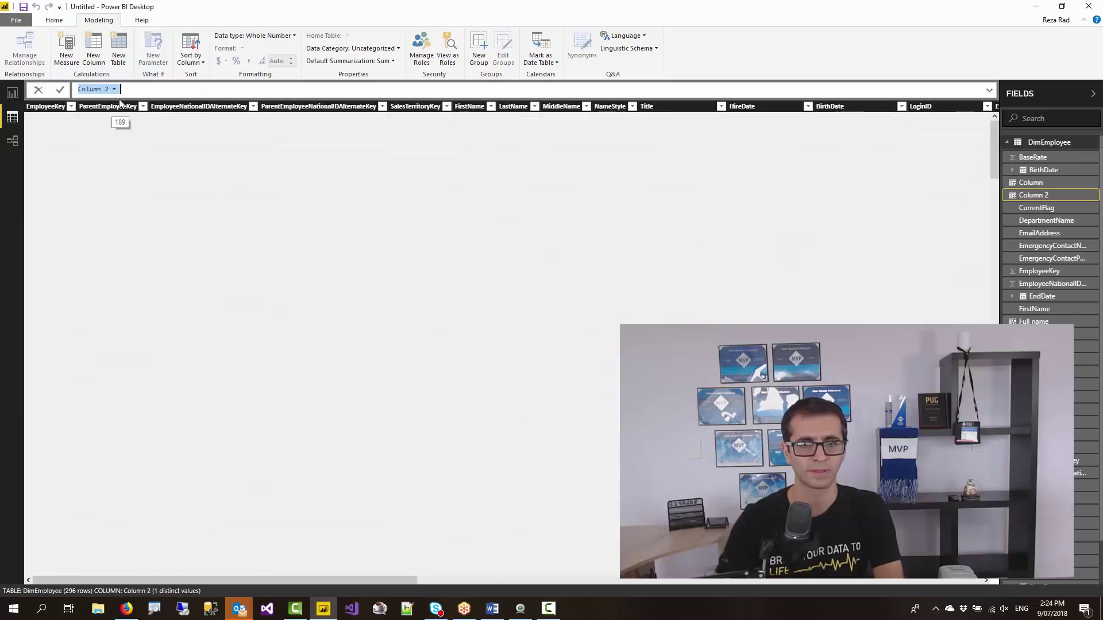
click(989, 90)
text(Org Lvl 1 = LOOKUPVALUE(     DimEmployee[Full name],     DimEmployee[EmployeeKey], PATHITEM(     DimEmployee[Path],     1,     1)))
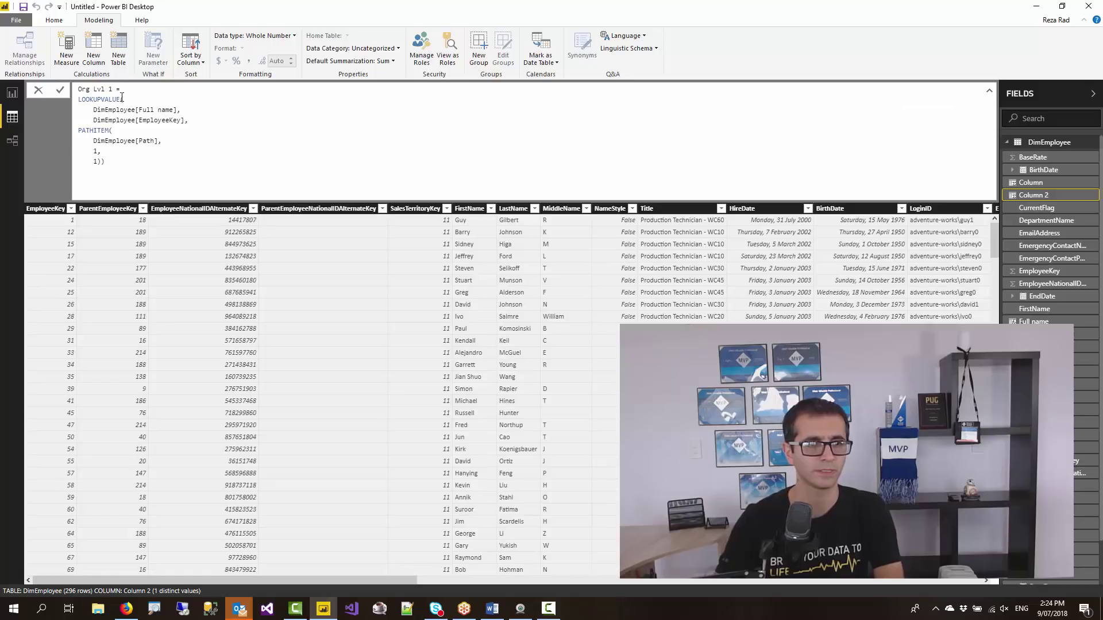
double_click(109, 89)
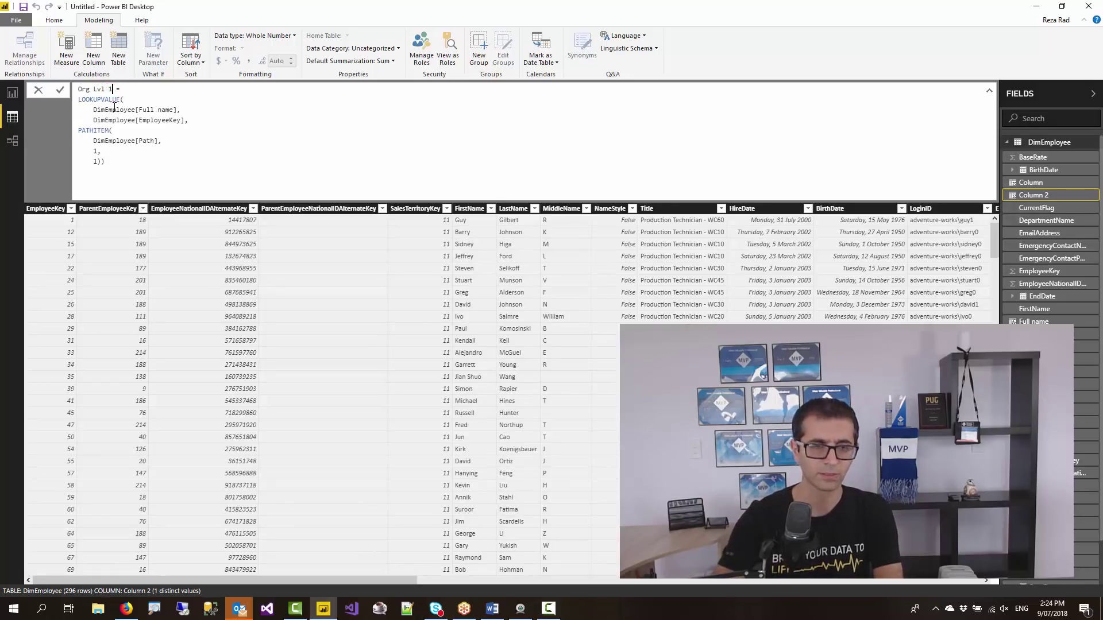
text(4)
click(97, 149)
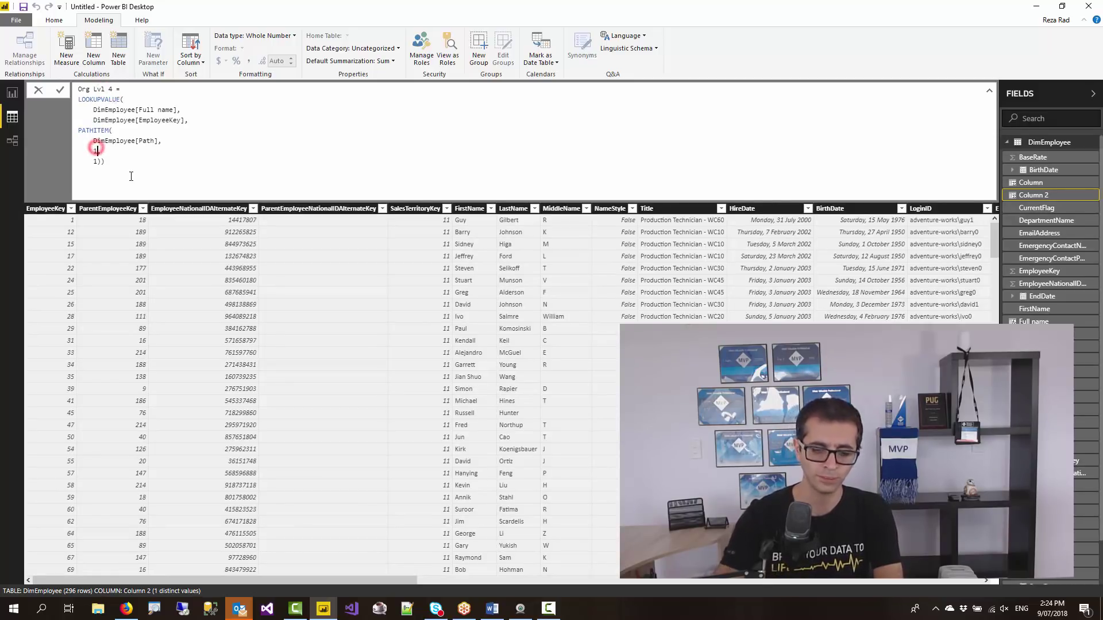
key(Return)
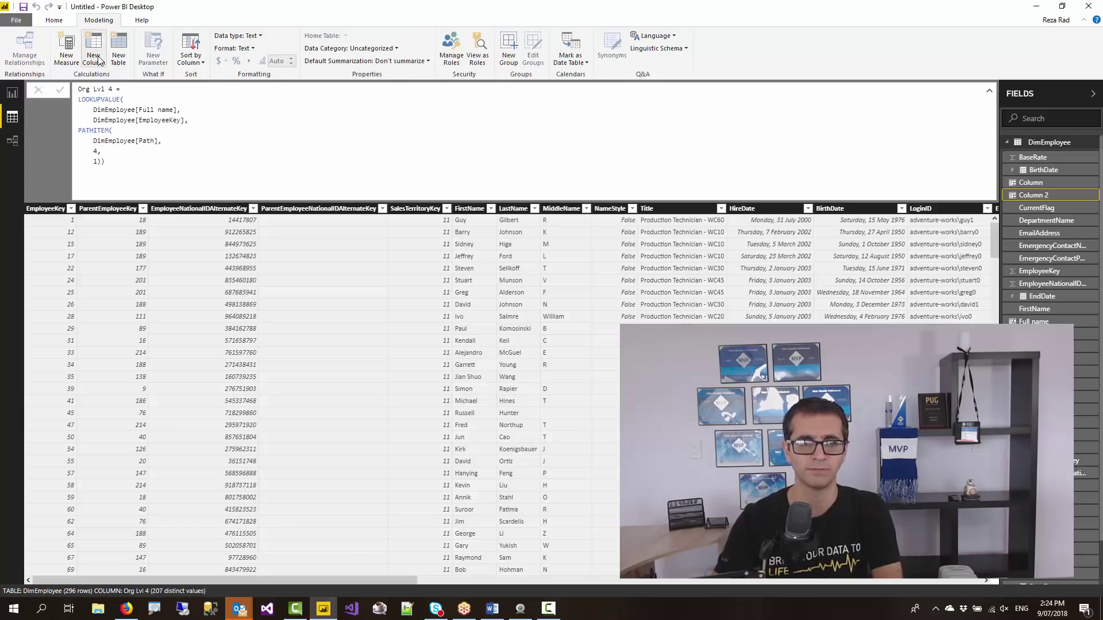
Add an Org Lvl 5 calculated column to DimEmployee from the same copied formula, with its PATHITEM position set to 5.
click(109, 99)
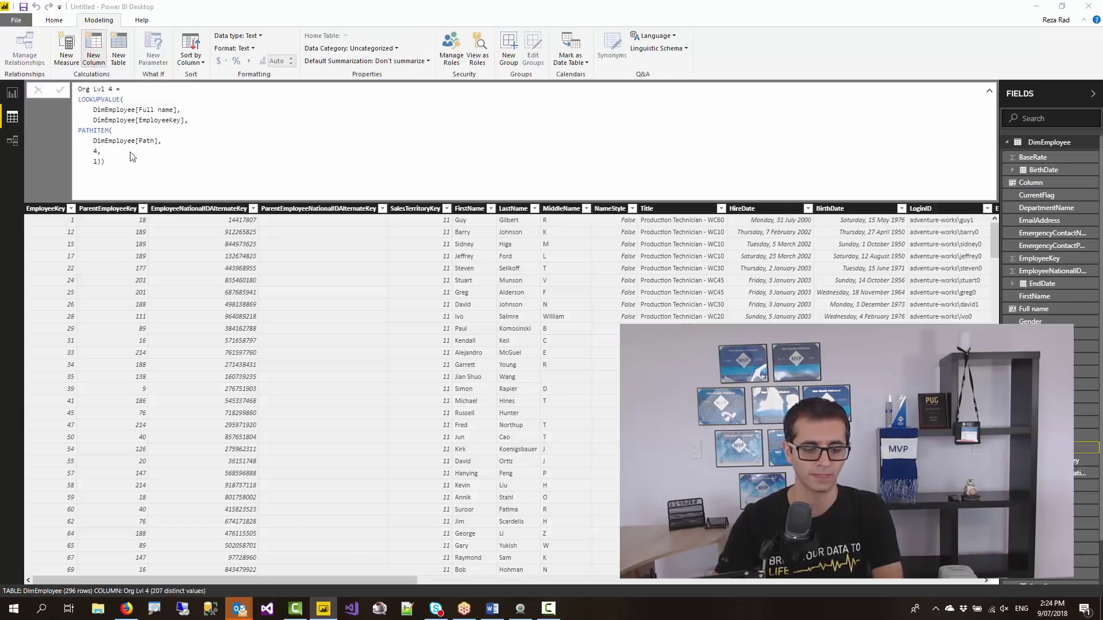
click(147, 185)
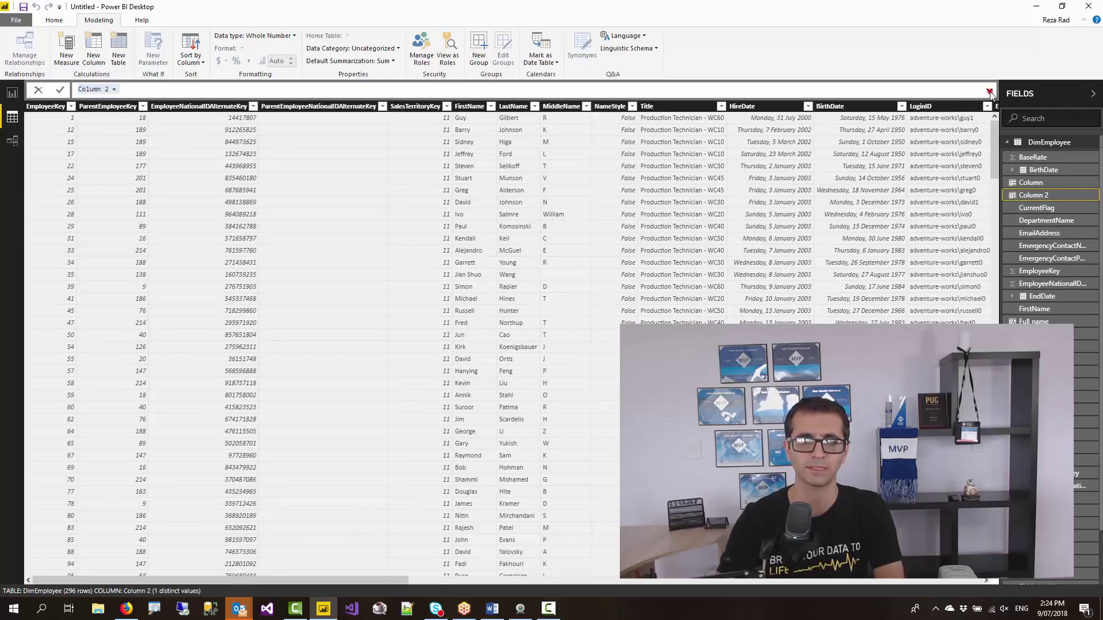
click(989, 90)
text(Org Lvl 1 = LOOKUPVALUE(     DimEmployee[Full name],     DimEmployee[EmployeeKey], PATHITEM(     DimEmployee[Path],     1,     1)))
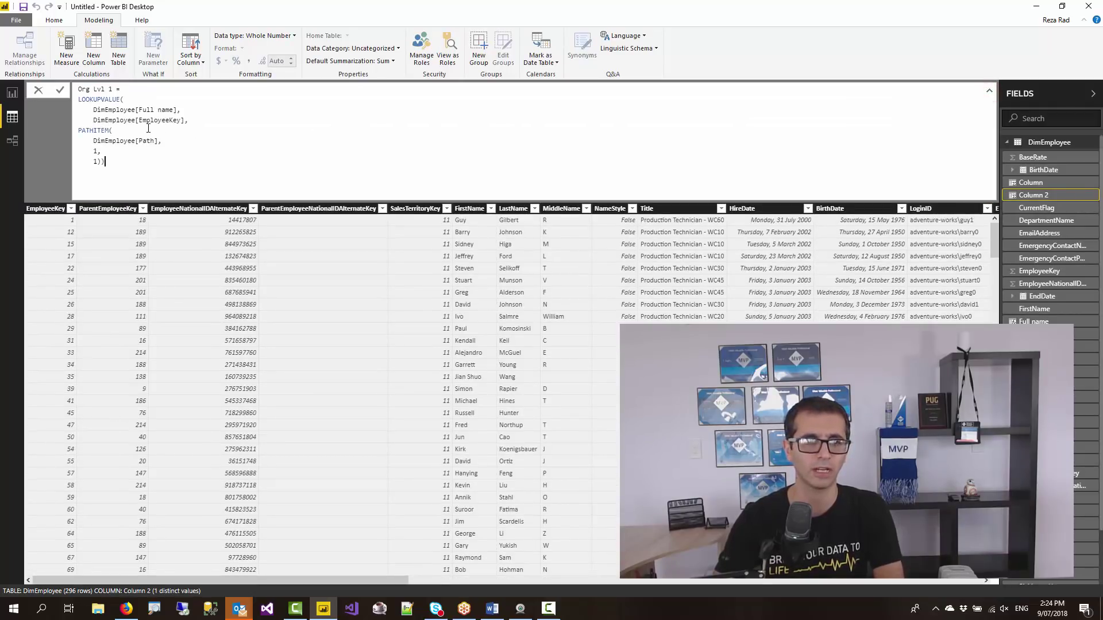
double_click(112, 89)
text(1)
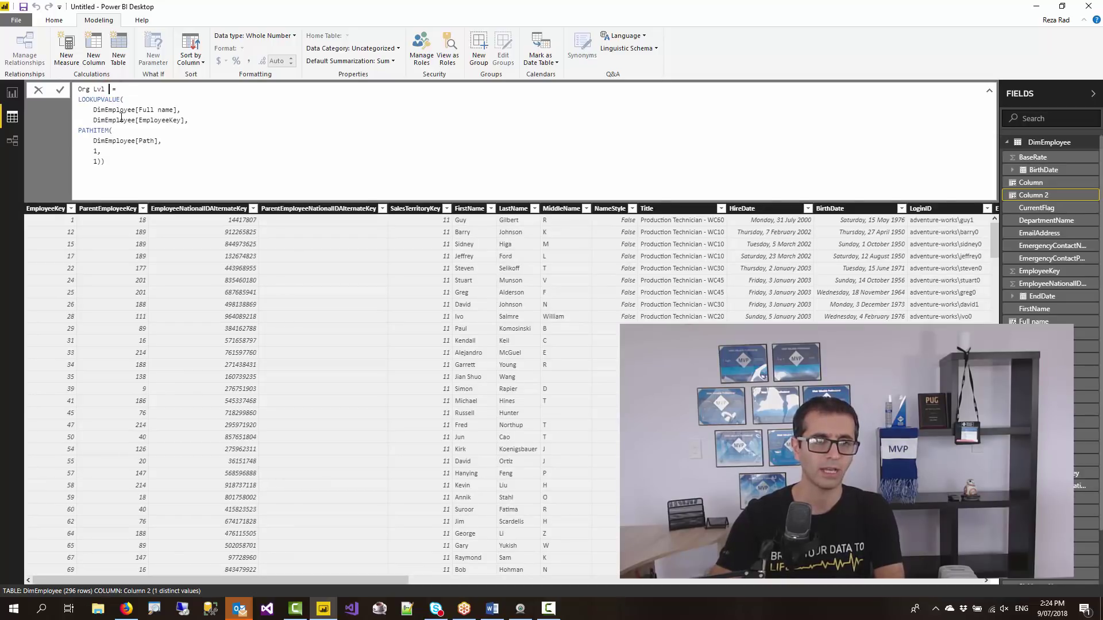
double_click(98, 153)
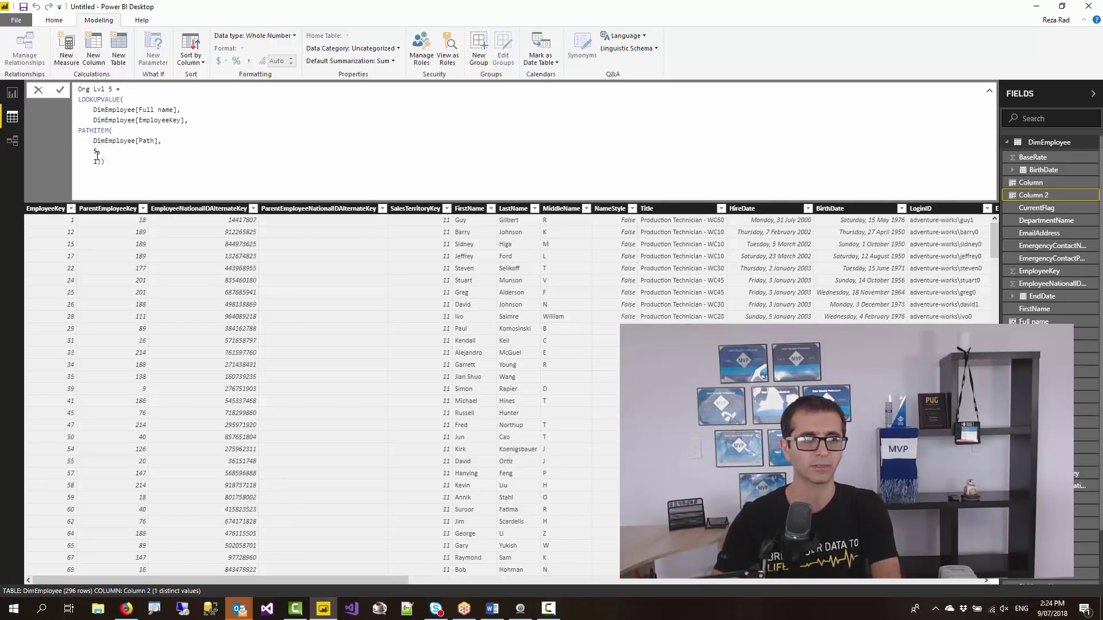
key(Return)
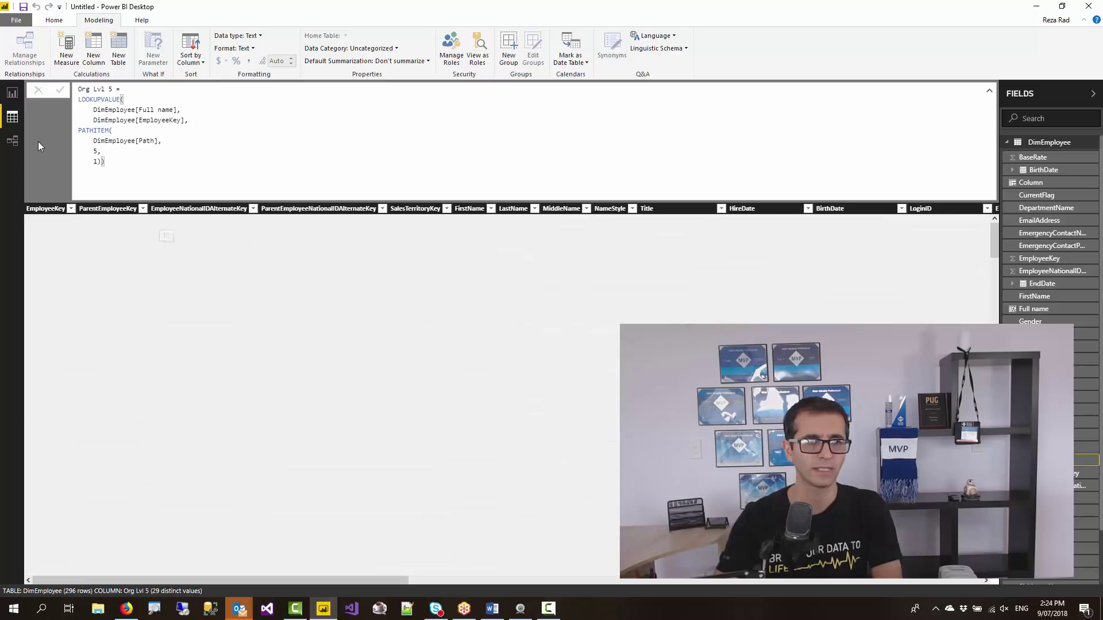
Review the Path, Path Length and Org Lvl 1 to Org Lvl 5 columns in the DimEmployee data.
click(15, 99)
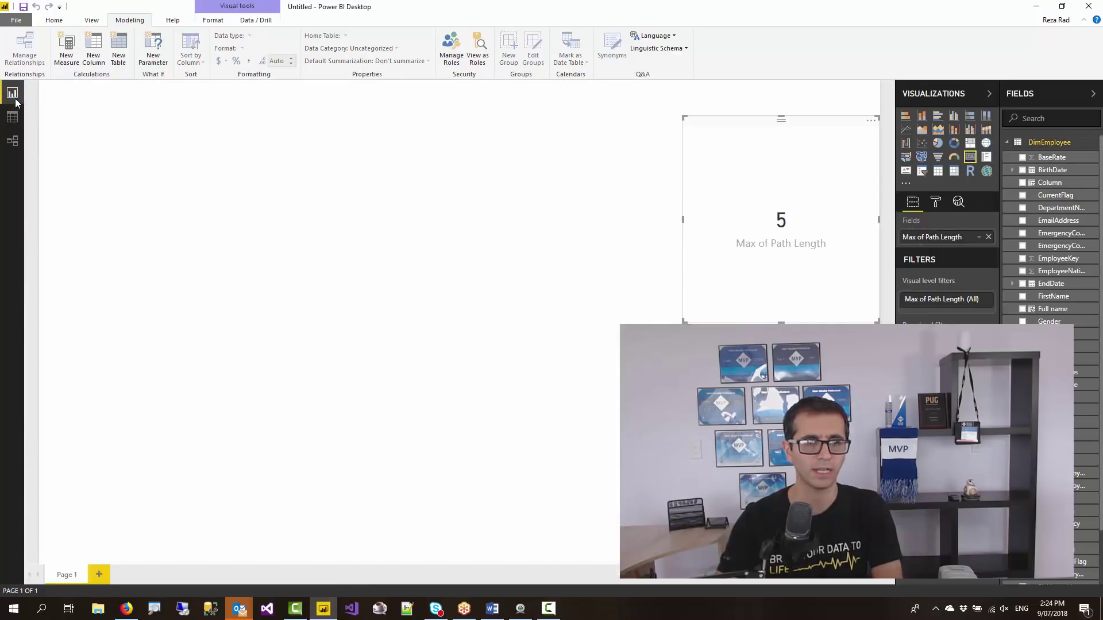
click(378, 298)
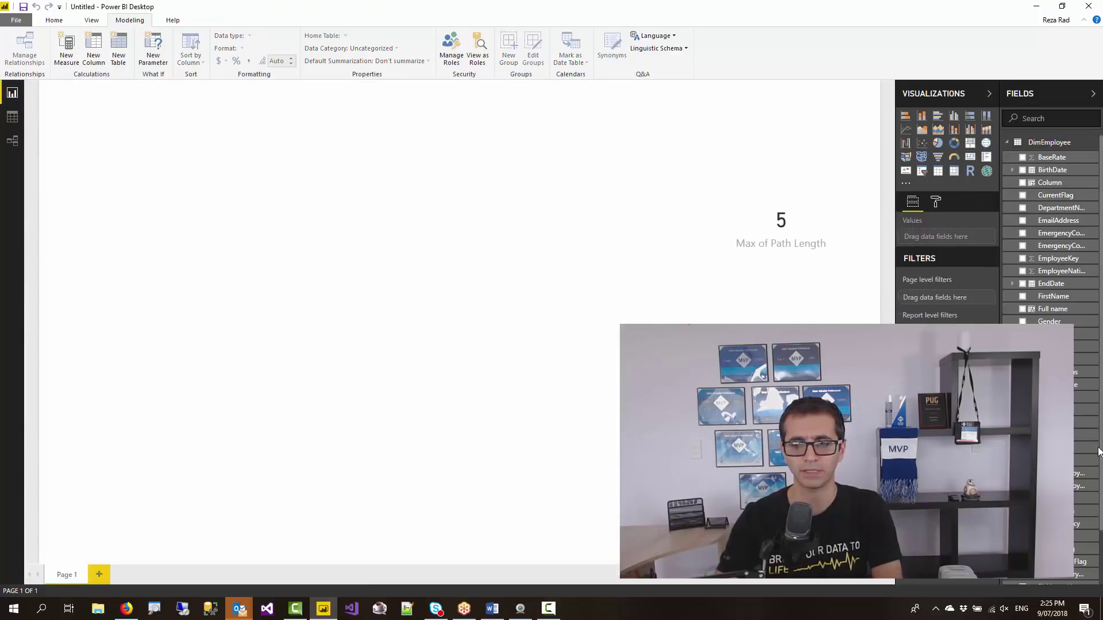
click(11, 117)
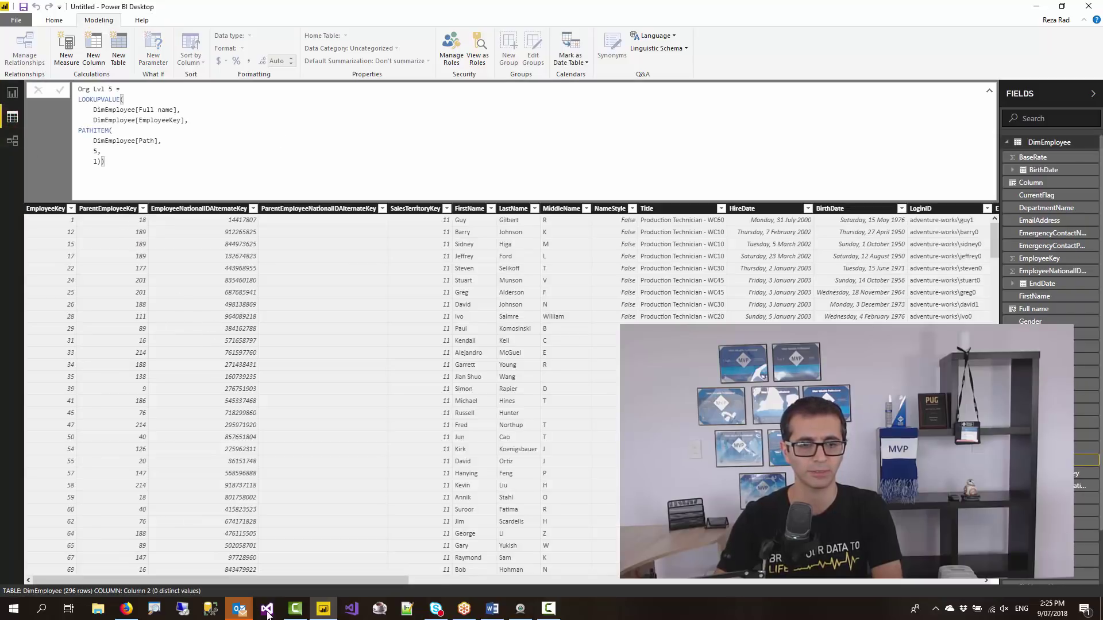
drag(306, 582, 306, 582)
drag(682, 613, 966, 594)
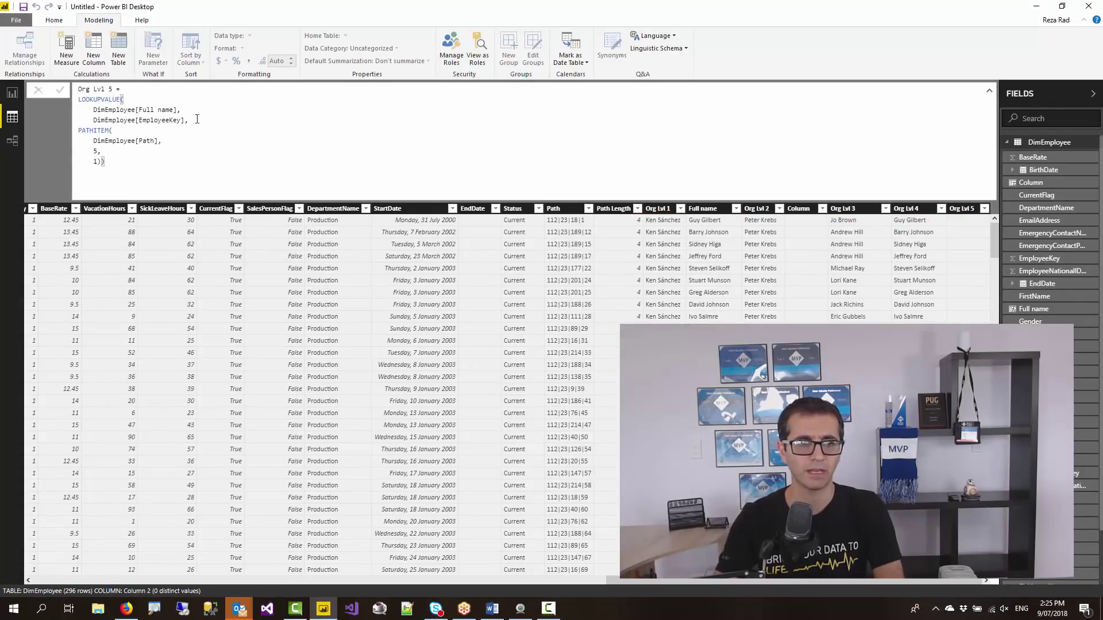
Search the custom visuals marketplace for "hierarchy" and import HierarchySlicer into the report.
click(11, 96)
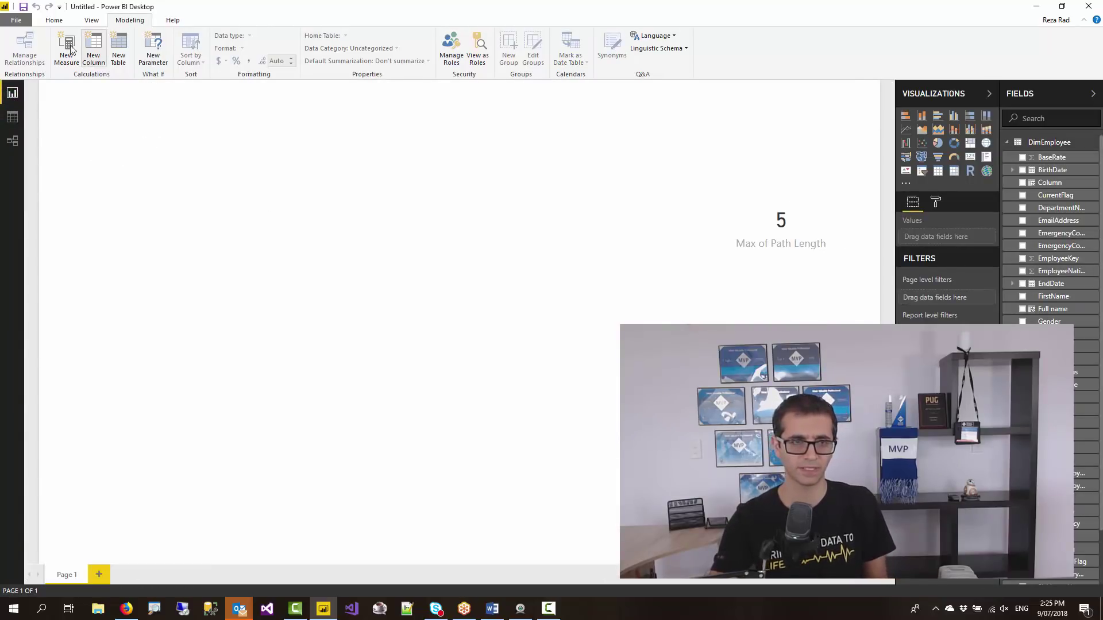
click(54, 21)
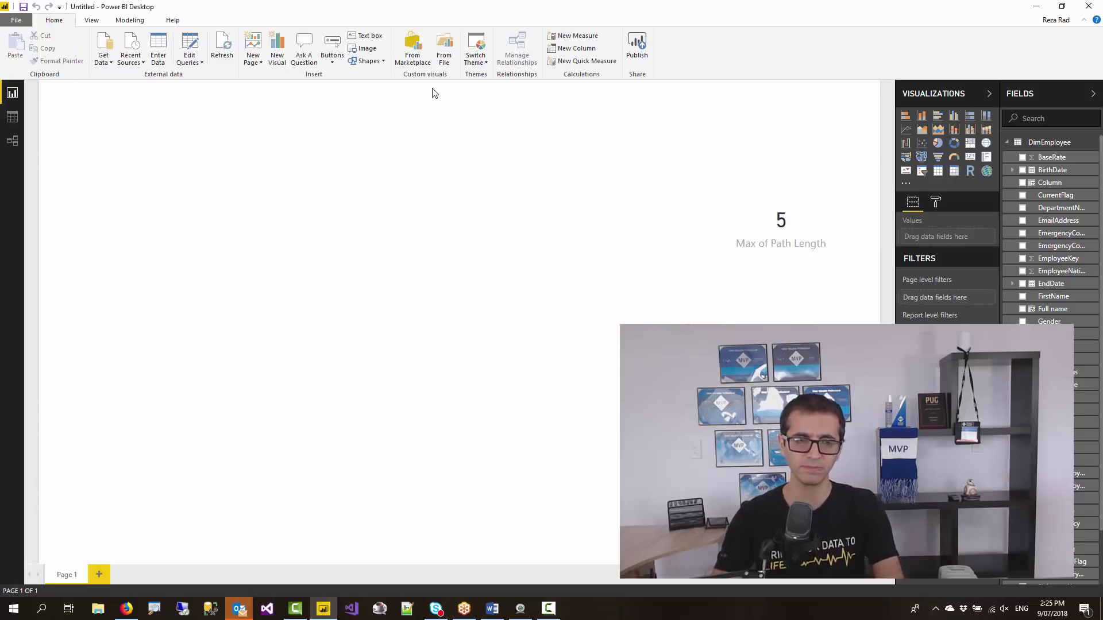
click(403, 57)
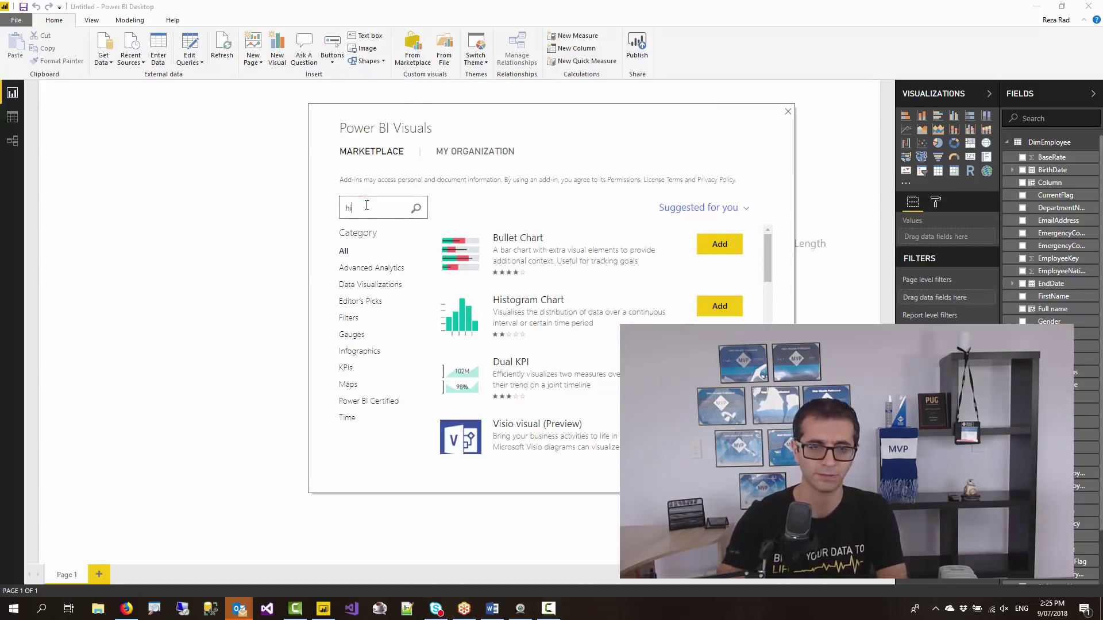
text(y)
key(Return)
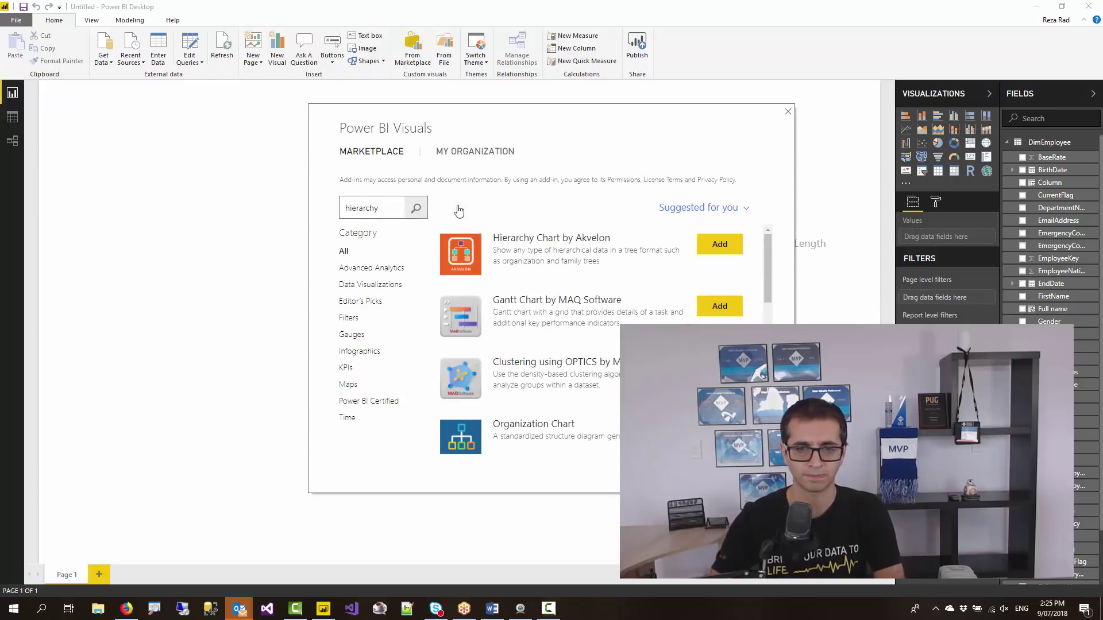
scroll(560, 284, down, 6)
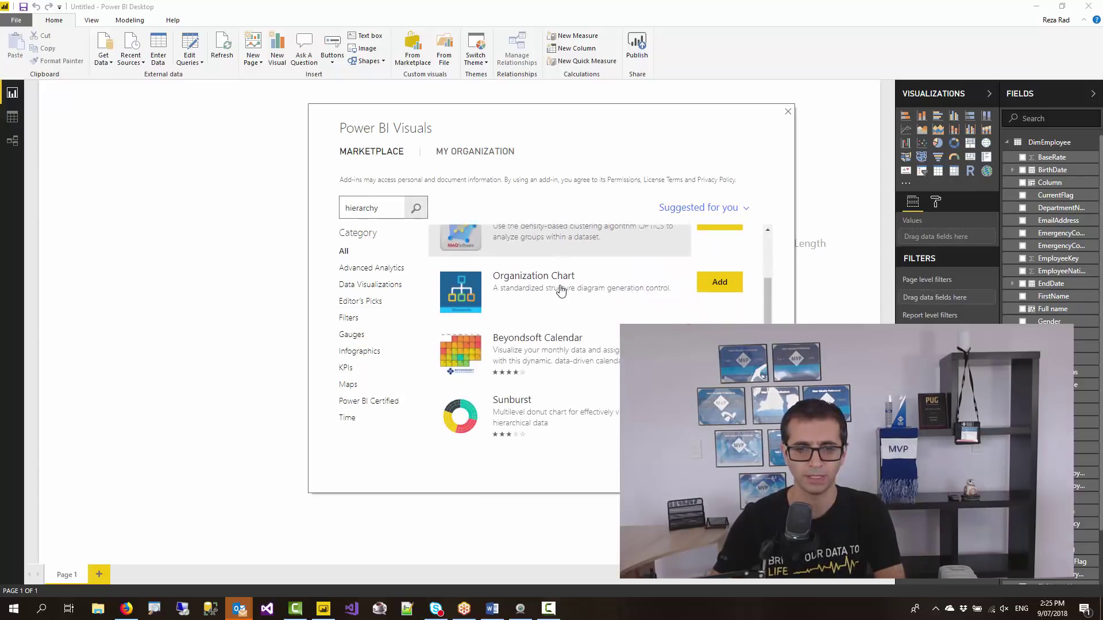
scroll(556, 299, down, 3)
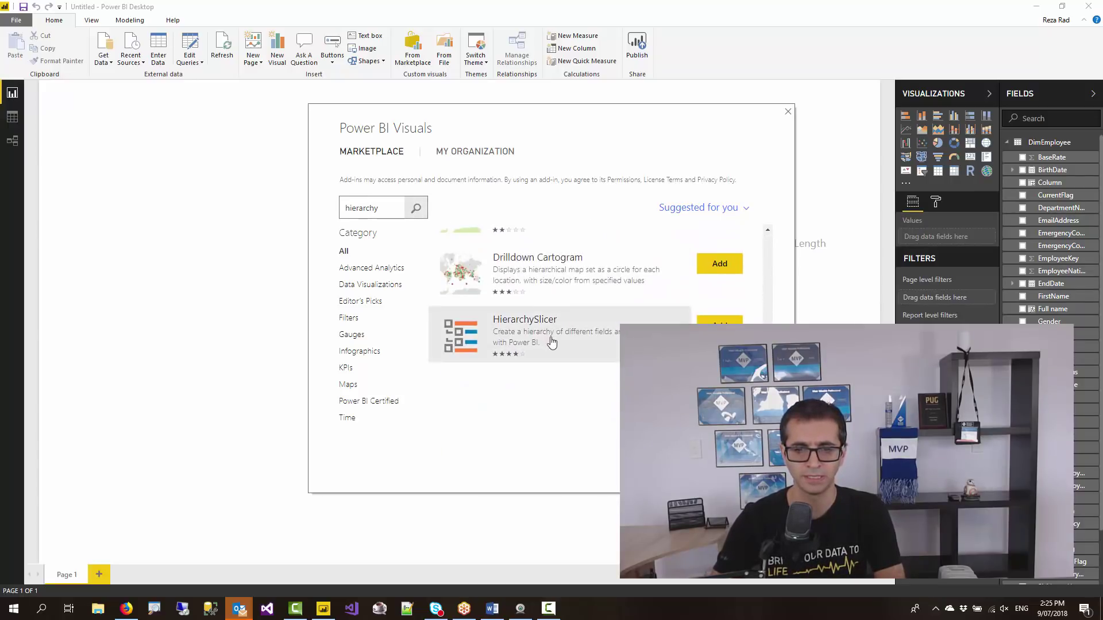
click(719, 321)
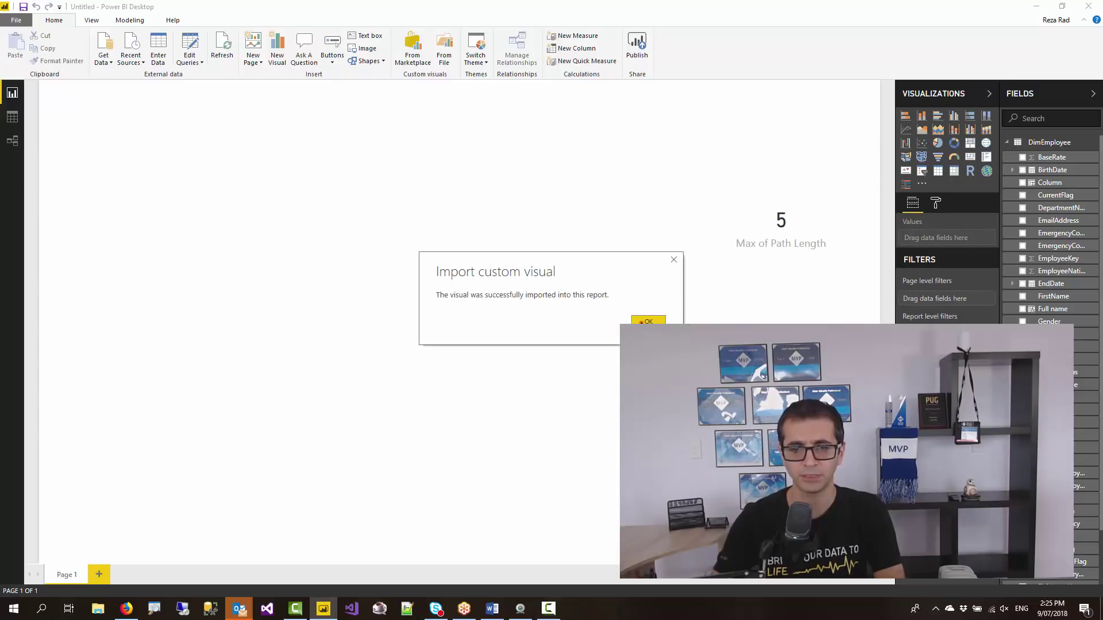
click(645, 321)
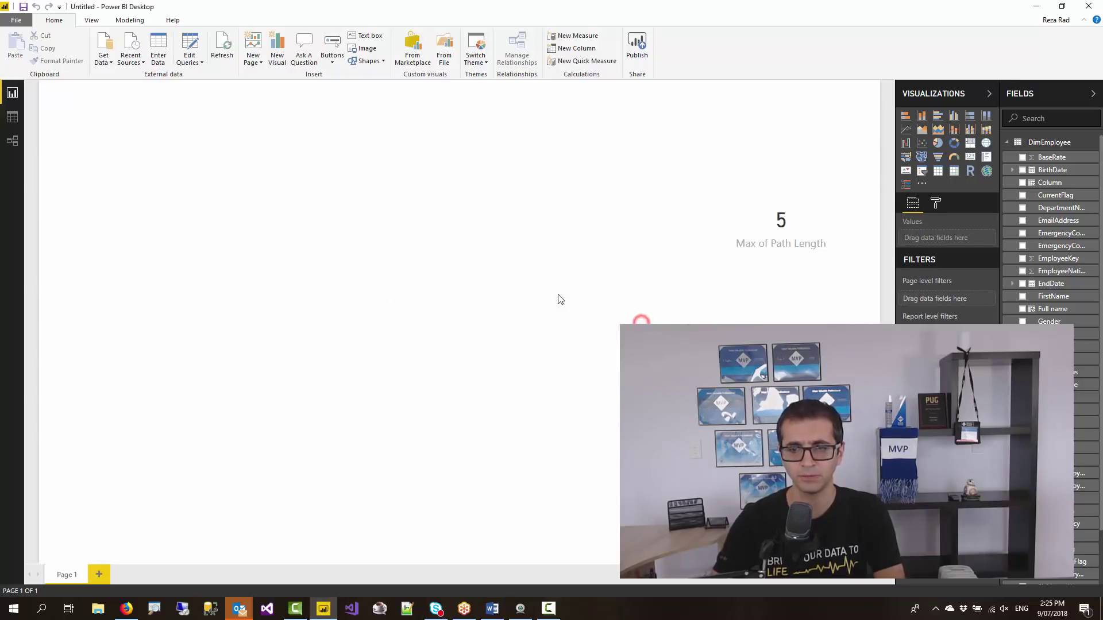
Place a HierarchySlicer on the report page with Org Lvl 1 through Org Lvl 5 as its fields, and enlarge it.
click(906, 186)
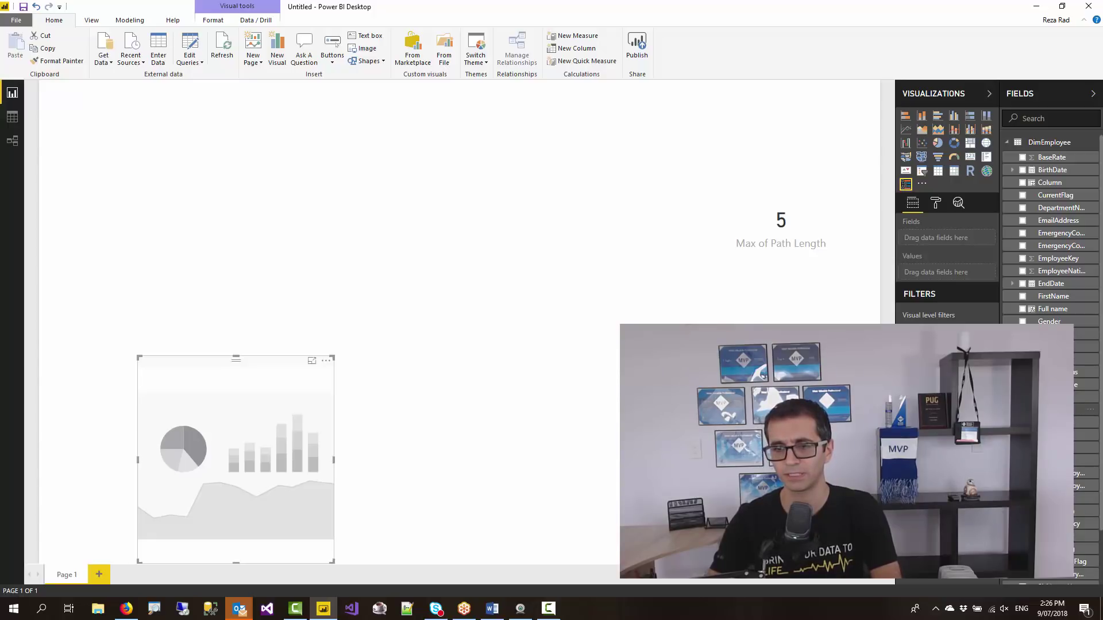
drag(1086, 409, 942, 238)
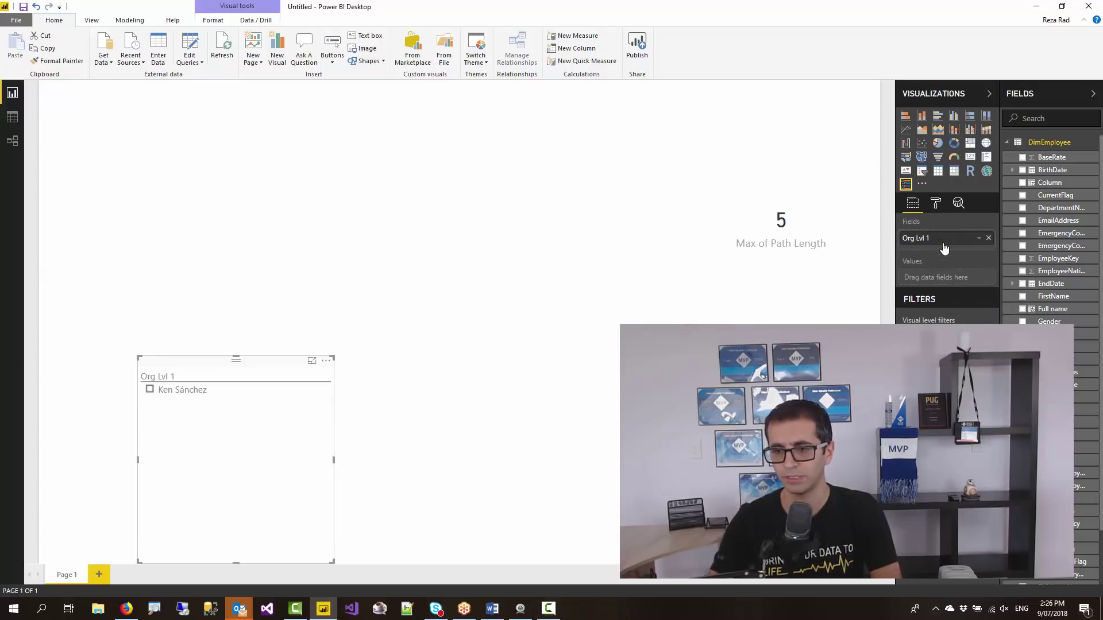
drag(1086, 434, 951, 265)
drag(1085, 447, 943, 282)
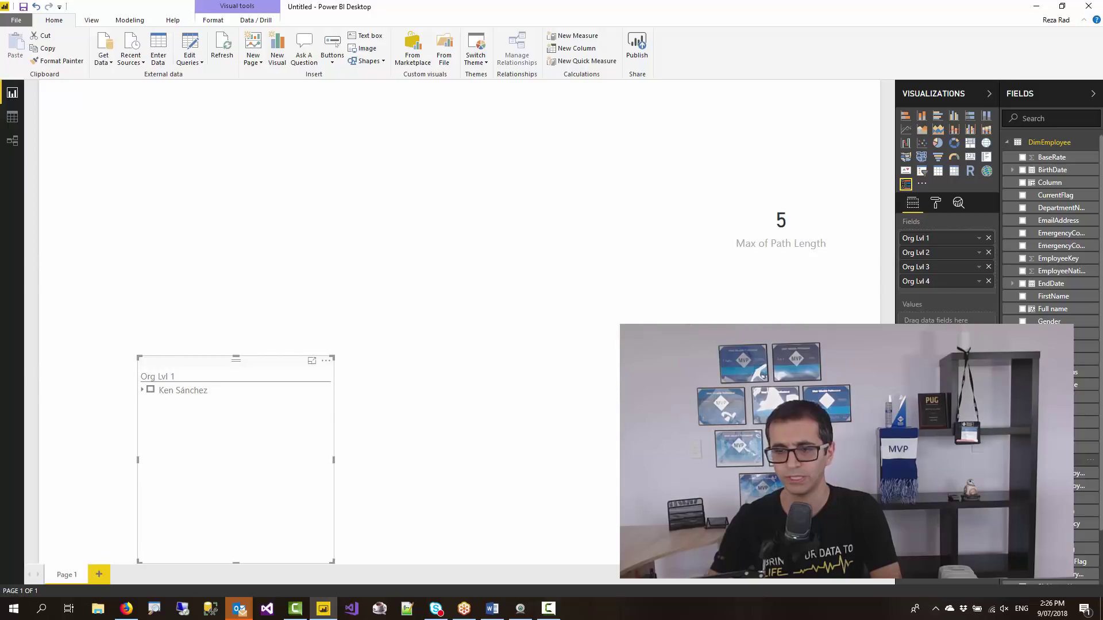
drag(1085, 461, 950, 294)
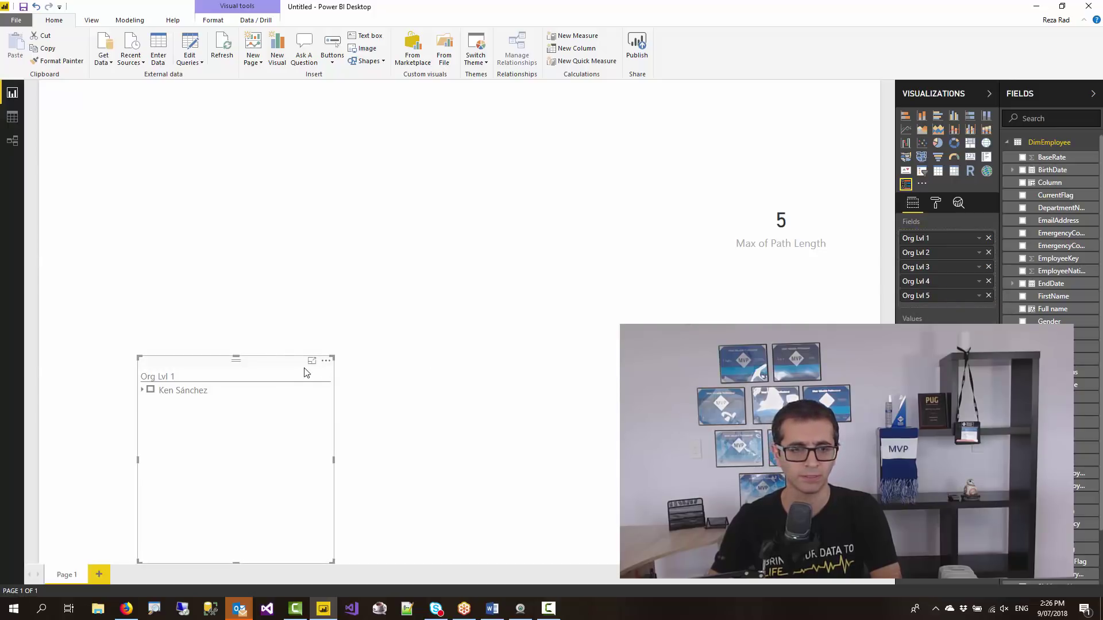
mouse_move(333, 351)
mouse_down()
mouse_move(389, 184)
mouse_move(473, 140)
mouse_move(498, 88)
mouse_up()
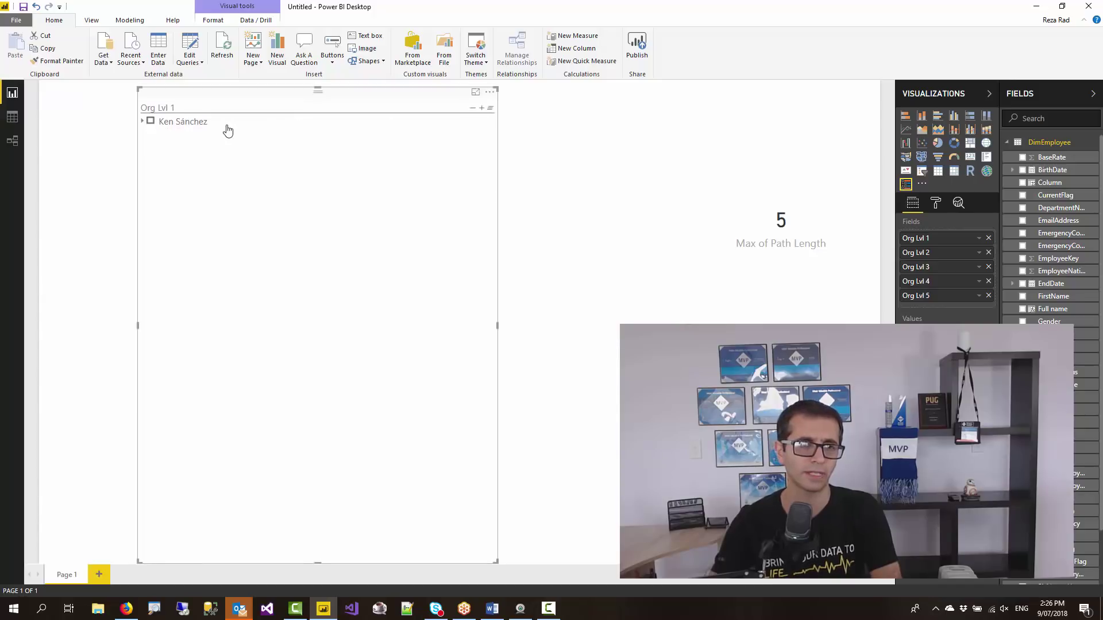
Expand one branch of the hierarchy slicer from the top-level employee down to the Org Lvl 5 employees.
click(143, 121)
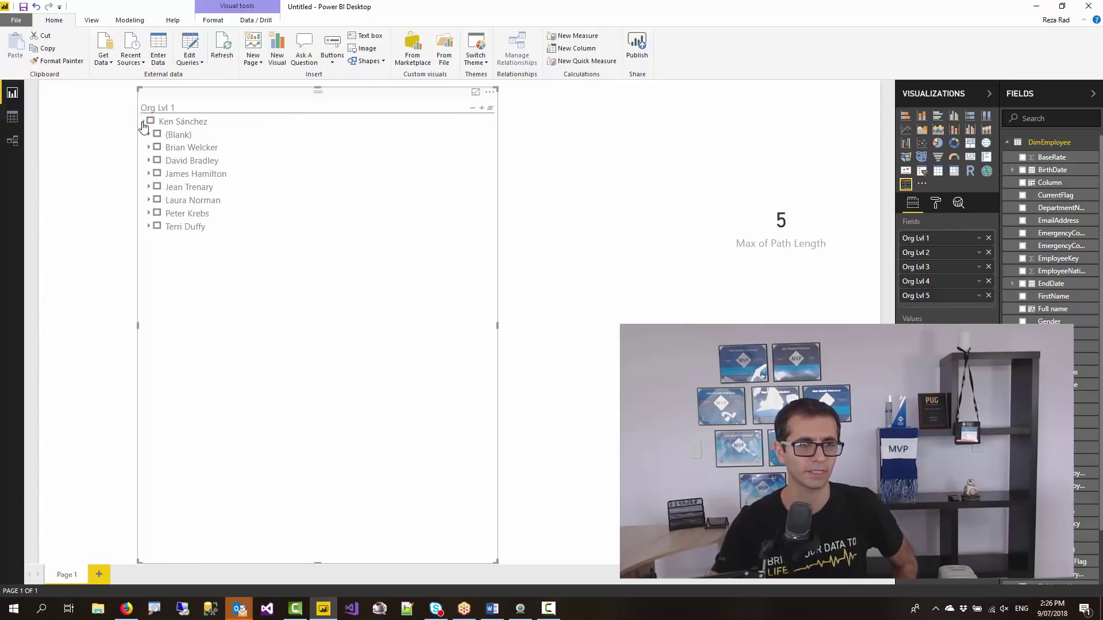
click(149, 214)
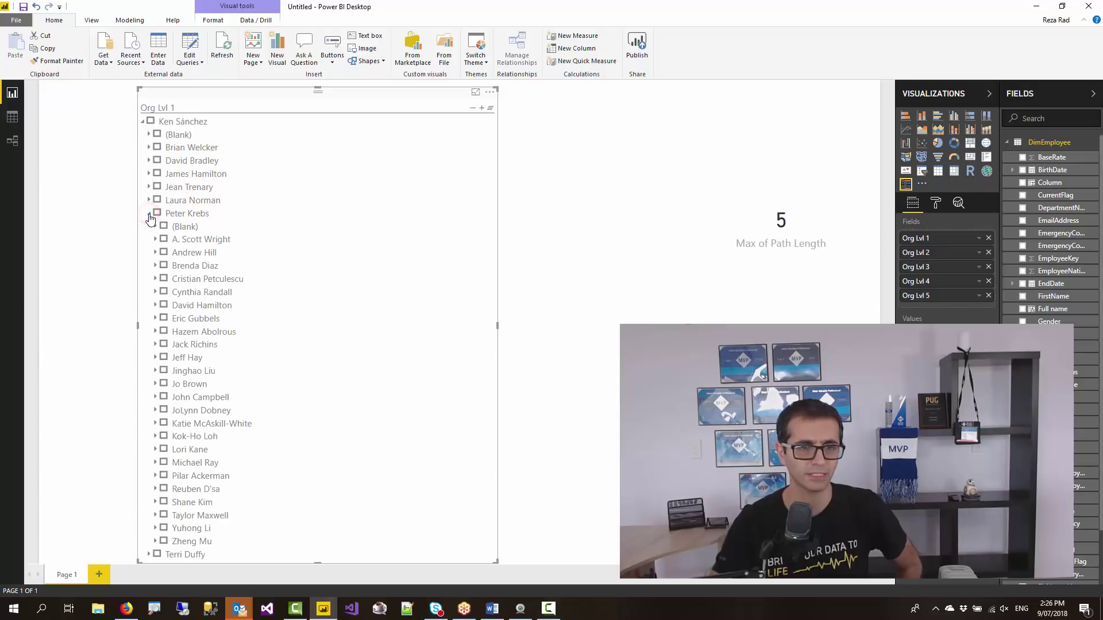
click(155, 332)
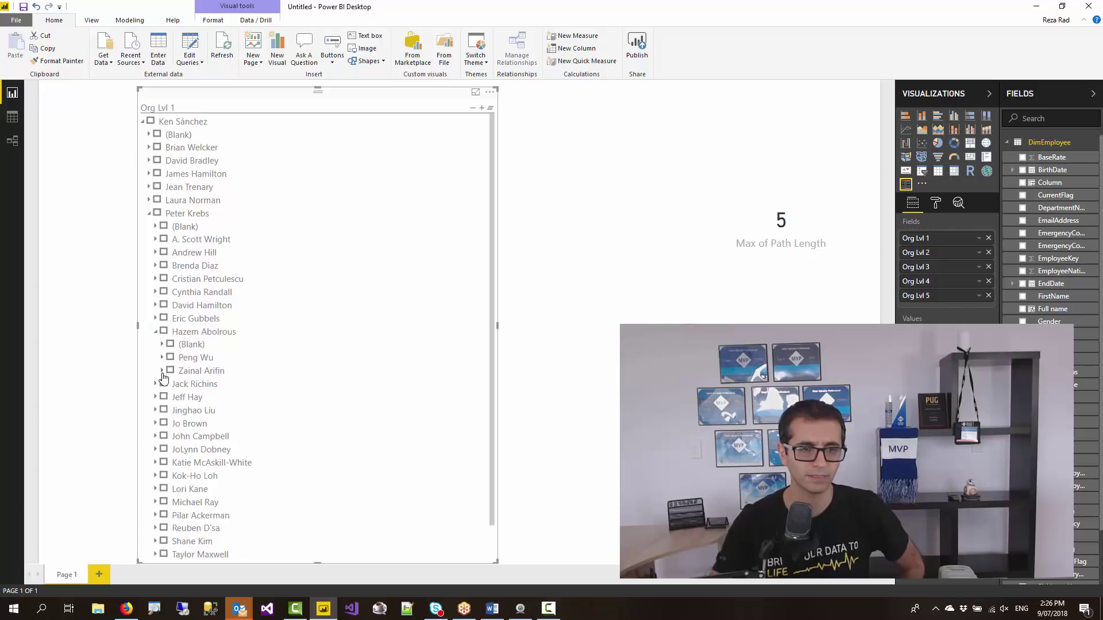
click(162, 371)
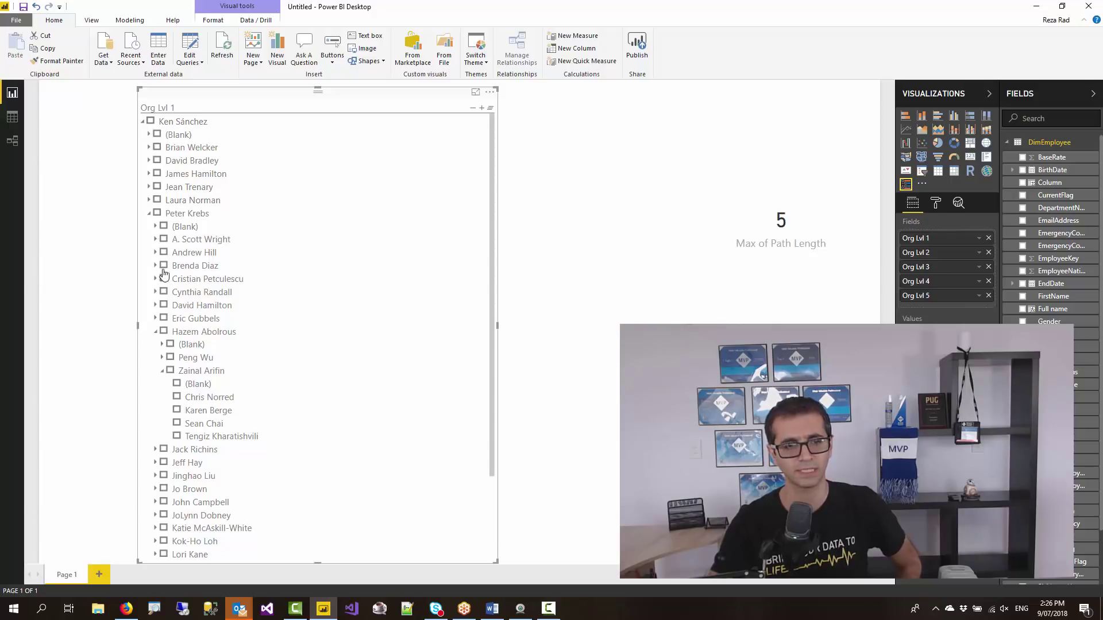
Try selecting and clearing the expanded Org Lvl 4 manager and one Org Lvl 5 subordinate in the hierarchy slicer.
click(171, 372)
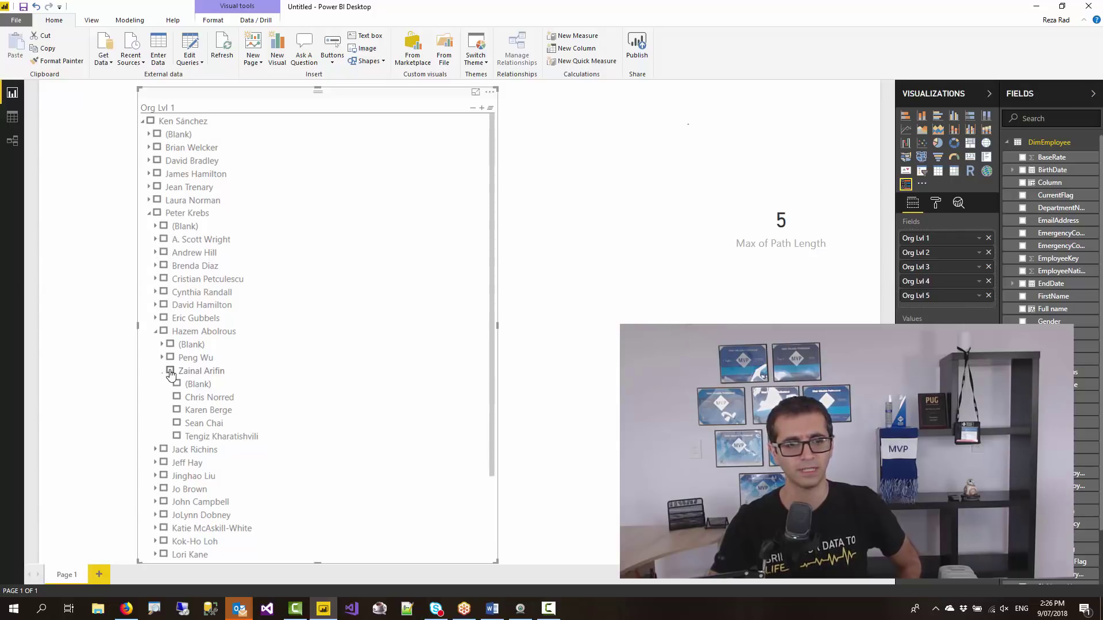
click(170, 372)
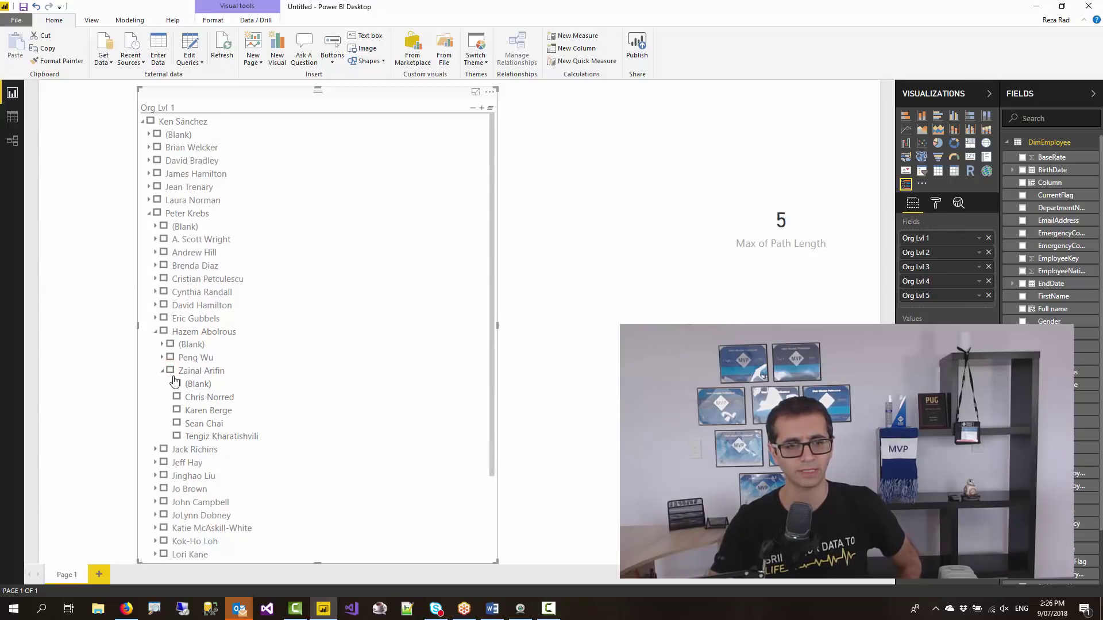
click(178, 411)
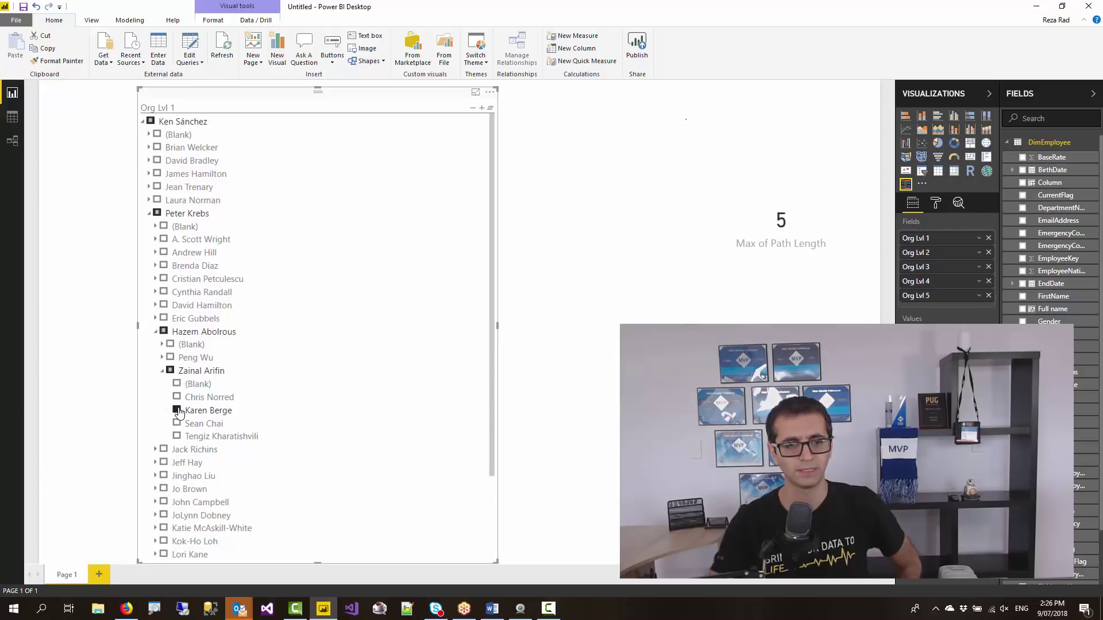
click(177, 411)
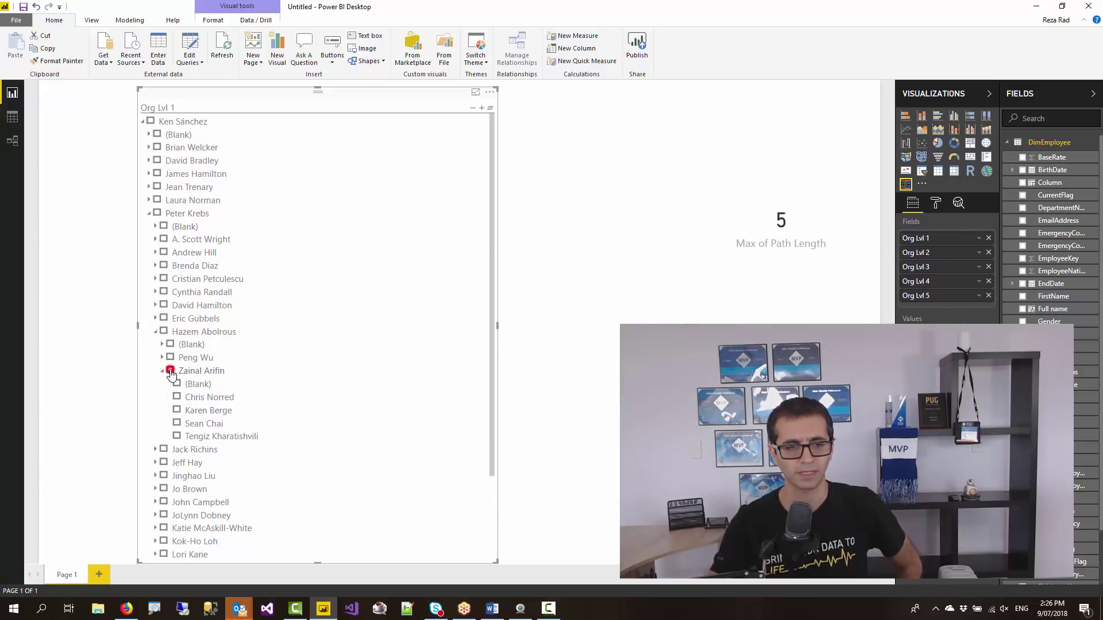
click(170, 372)
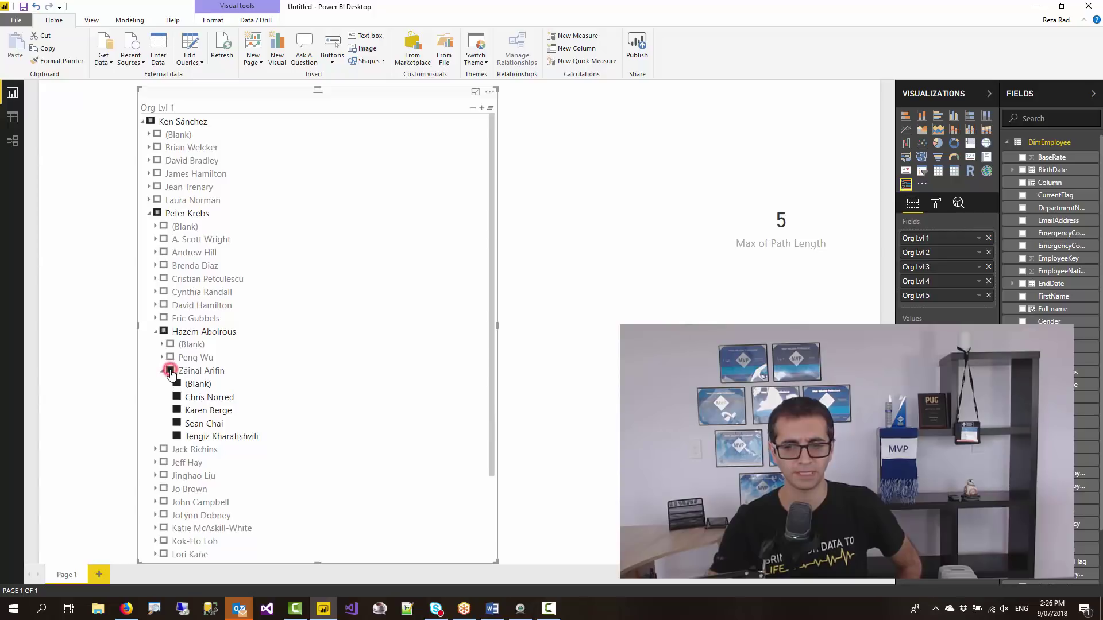
click(170, 371)
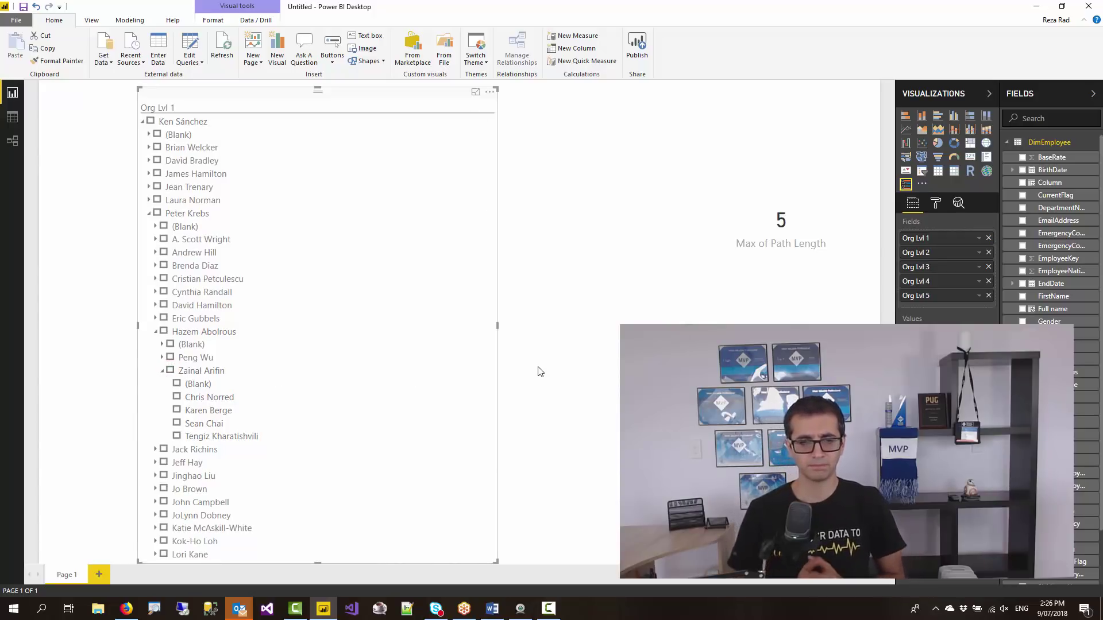